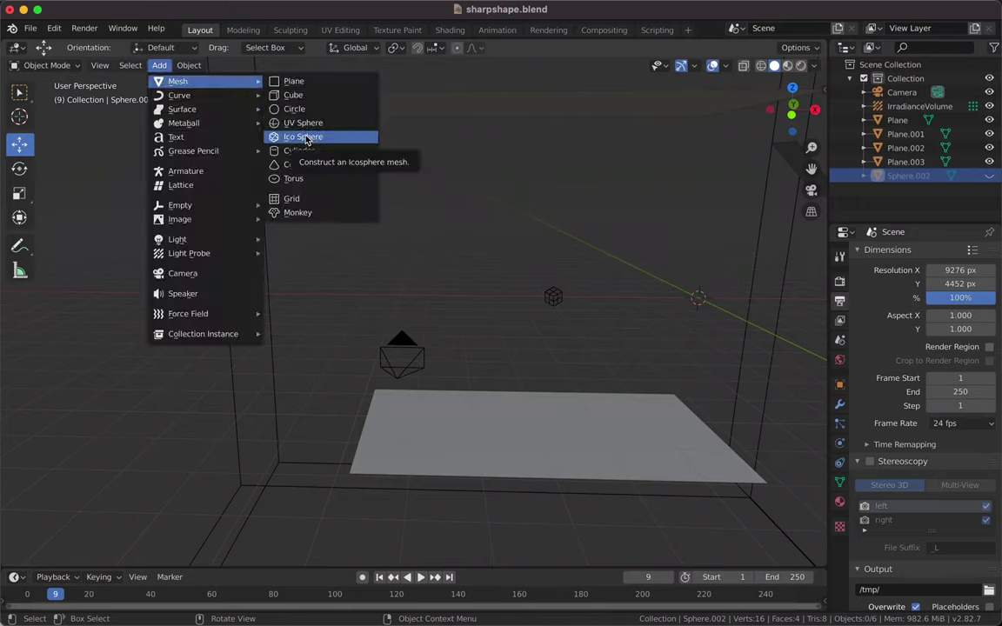
Add a sphere with a Decimate modifier, after trying and removing Subdivision Surface.
scroll(527, 283, "up", 3)
left_click(839, 404)
left_click(924, 253)
left_click(707, 346)
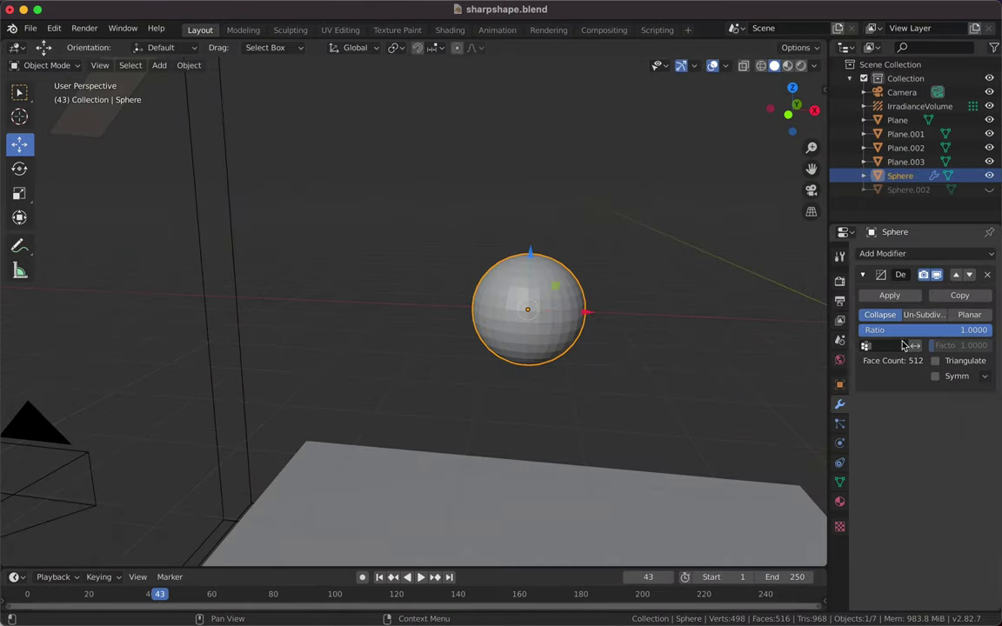
left_click(987, 274)
left_click(924, 253)
left_click(639, 467)
left_click(988, 273)
left_click(925, 253)
left_click(707, 346)
Add a Displace modifier to the sphere with a new texture.
scroll(604, 317, "up", 3)
left_click(924, 253)
left_click(823, 337)
left_click(943, 295)
left_click(935, 357)
Set the displacement texture to Clouds after trying Musgrave, Wood and Distorted Noise.
left_click(944, 296)
left_click(918, 388)
left_click(943, 295)
left_click(943, 418)
left_click(944, 295)
left_click(918, 479)
left_click(943, 296)
left_click(934, 356)
left_click(954, 295)
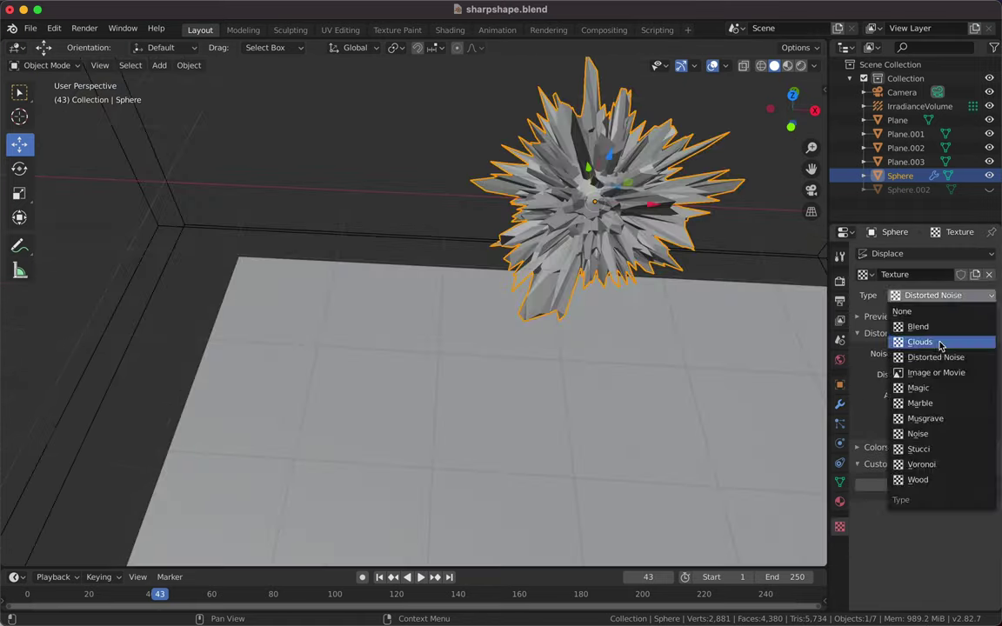
left_click(920, 342)
Lower the Displace midlevel, then apply the Decimate and Displace modifiers.
left_click(839, 404)
left_click_drag(900, 537, 869, 537)
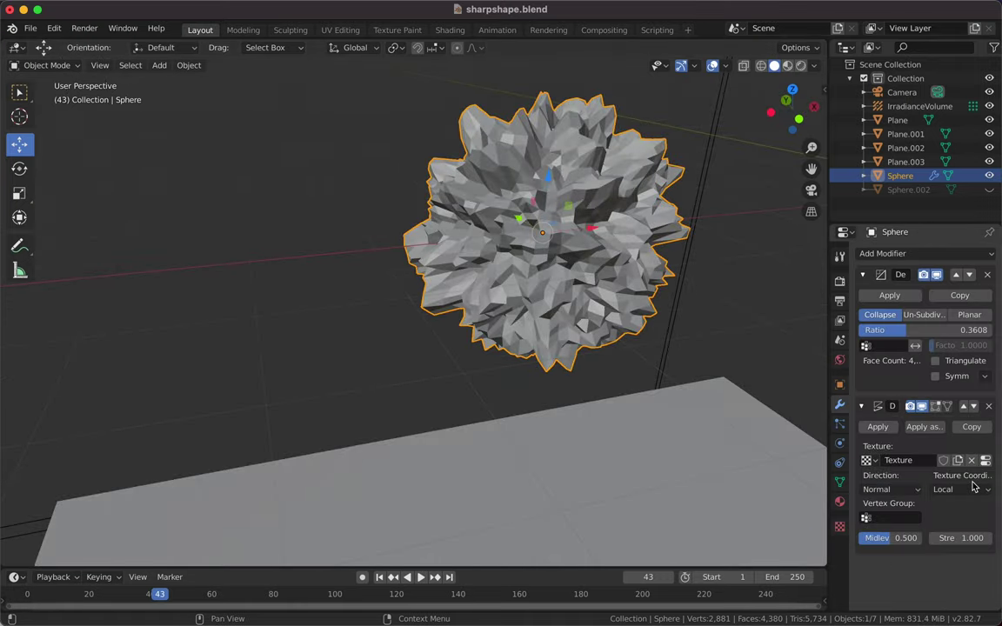
left_click(878, 426)
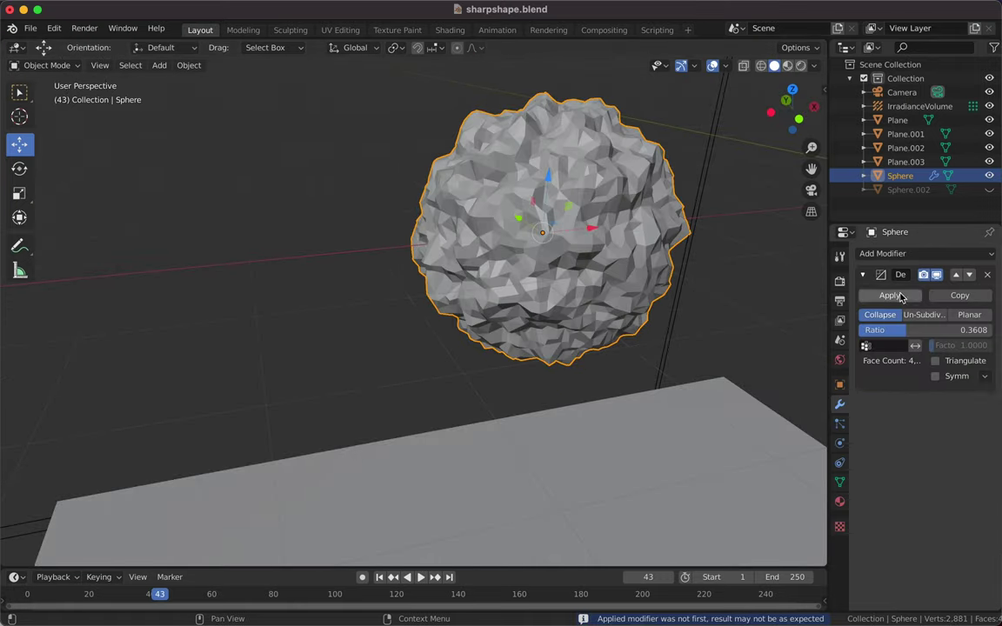
left_click(889, 295)
Give the blob smooth shading.
left_click(188, 65)
left_click(247, 369)
left_click(188, 65)
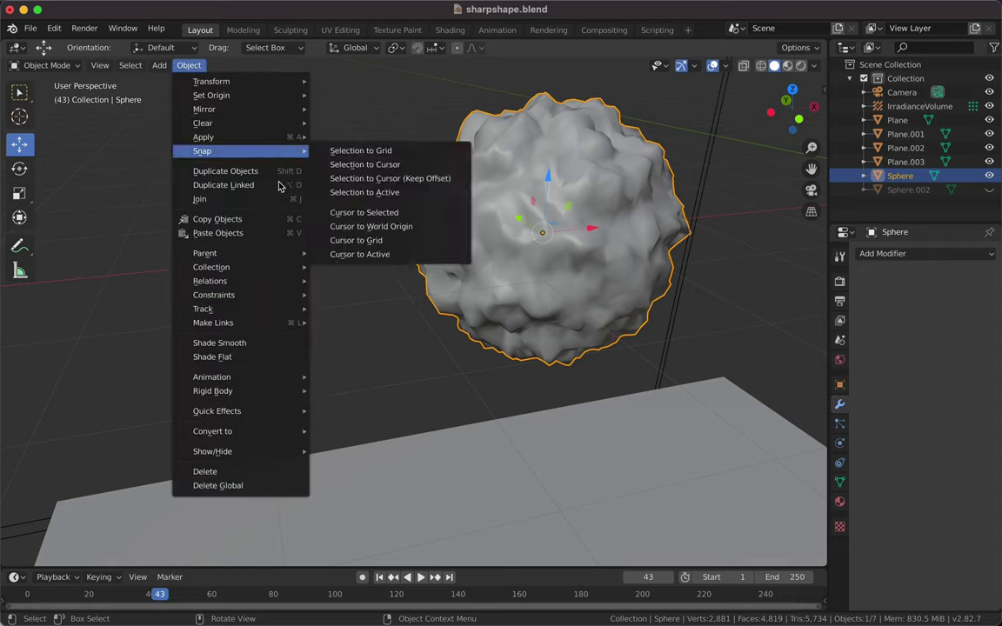
scroll(641, 259, "up", 3)
scroll(642, 259, "down", 3)
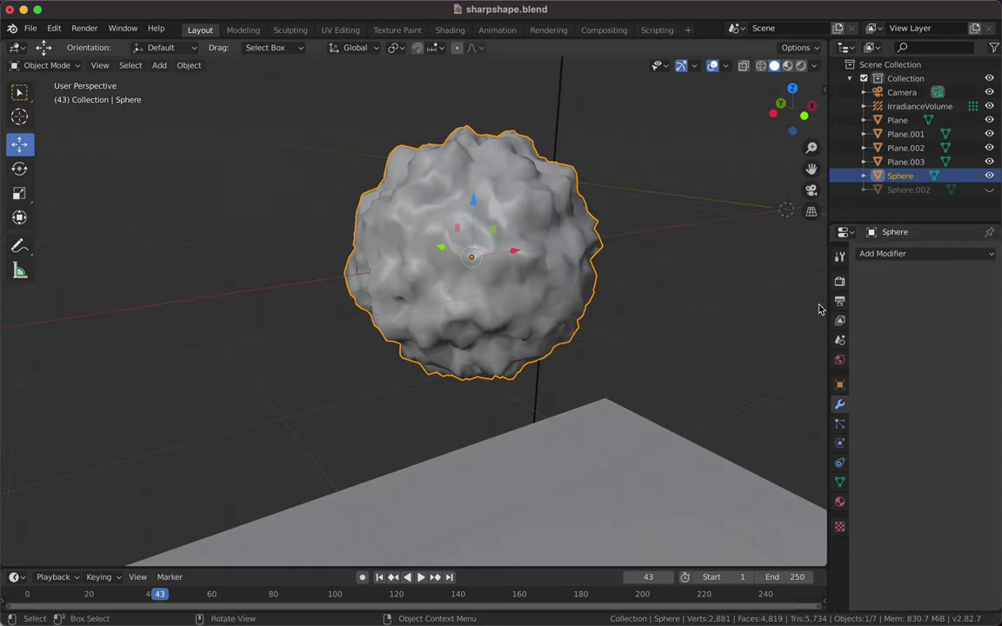
Create a new material for the blob with a Diffuse BSDF surface.
left_click(839, 501)
left_click(912, 313)
scroll(922, 391, "down", 5)
left_click(956, 350)
left_click(895, 374)
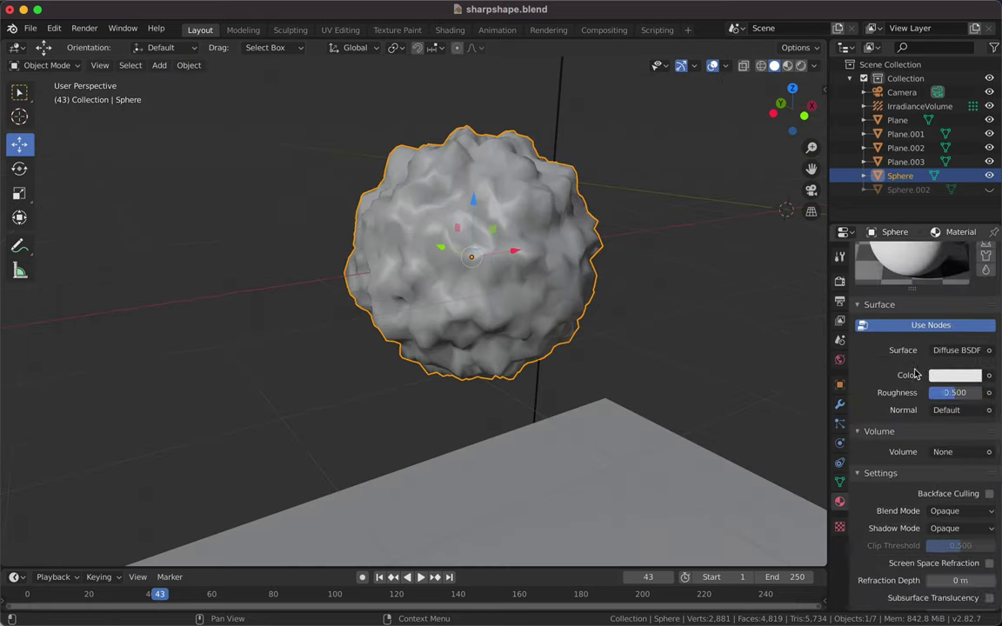
Switch the blob's surface shader to Principled BSDF.
scroll(921, 400, "up", 2)
scroll(963, 456, "down", 4)
scroll(962, 505, "up", 7)
left_click(957, 508)
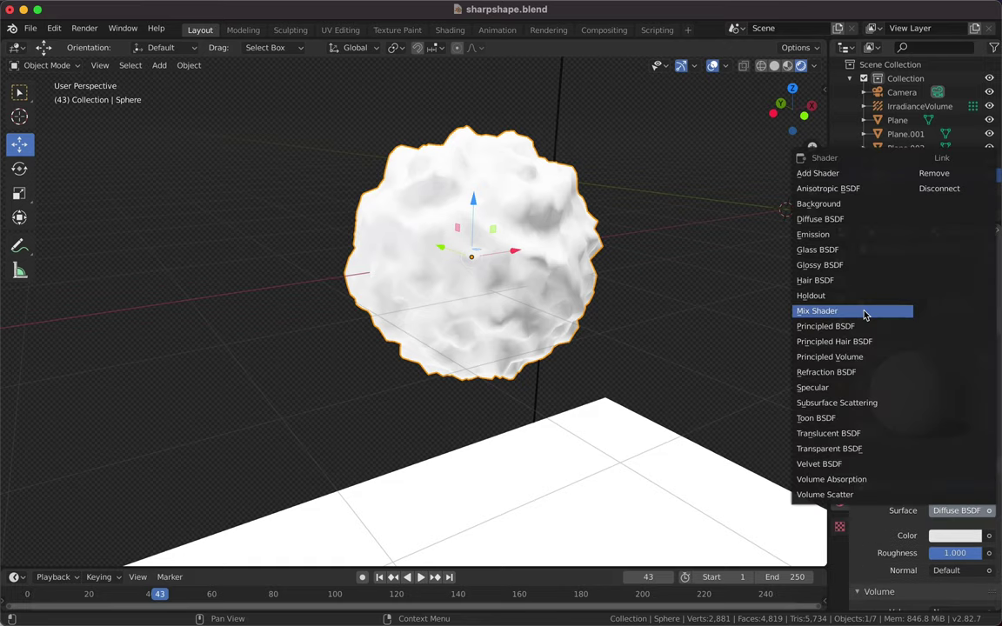
left_click(865, 313)
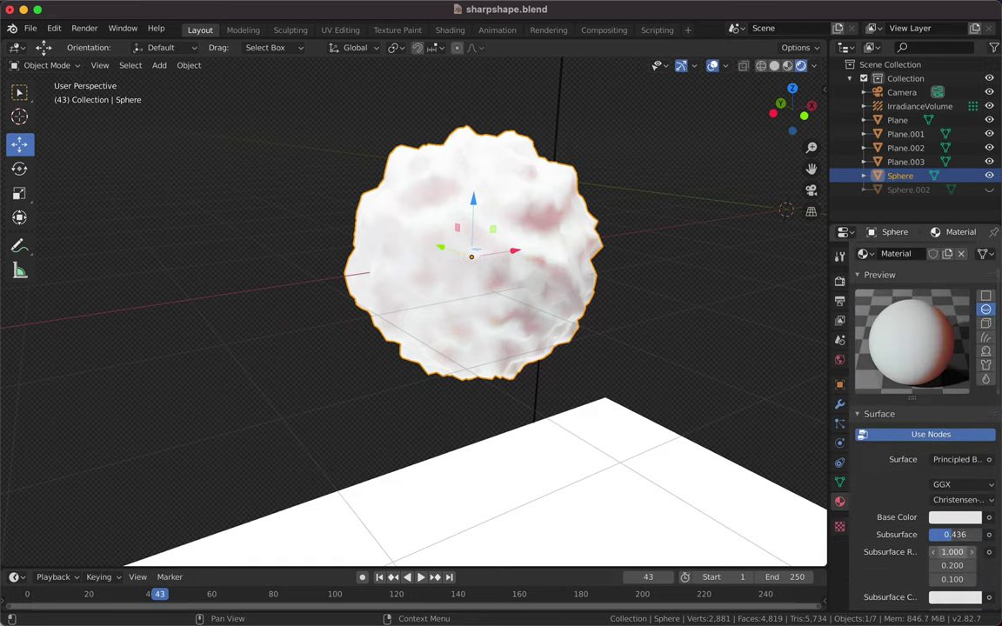
scroll(921, 534, "down", 3)
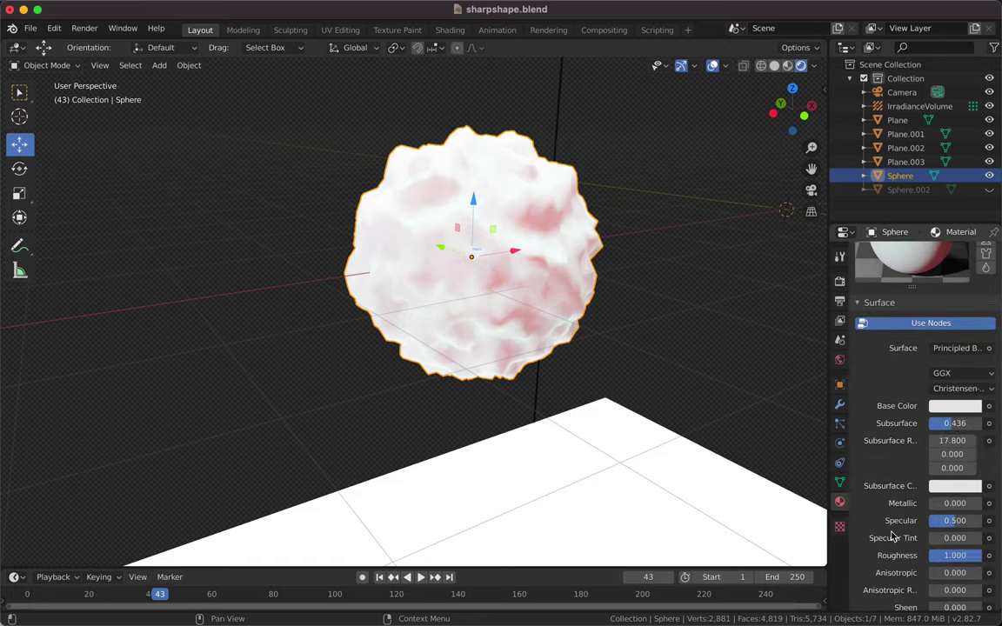
scroll(986, 523, "up", 1)
Tune Principled values: Subsurface 0.436, Subsurface Radius 17.8, Metallic 0.667, Sheen 0.987.
left_click_drag(965, 545, 930, 545)
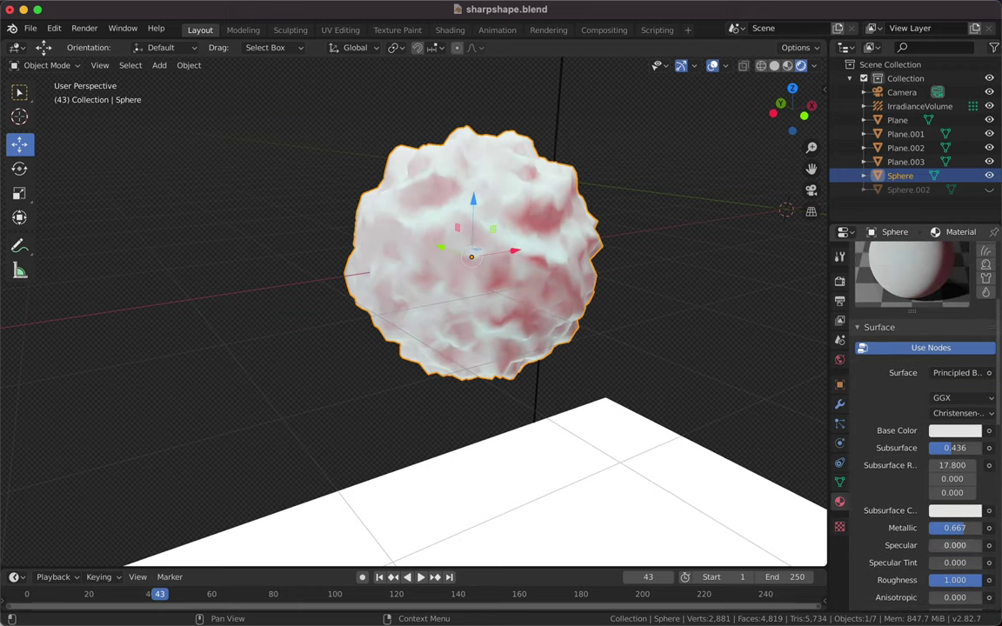
scroll(922, 435, "down", 2)
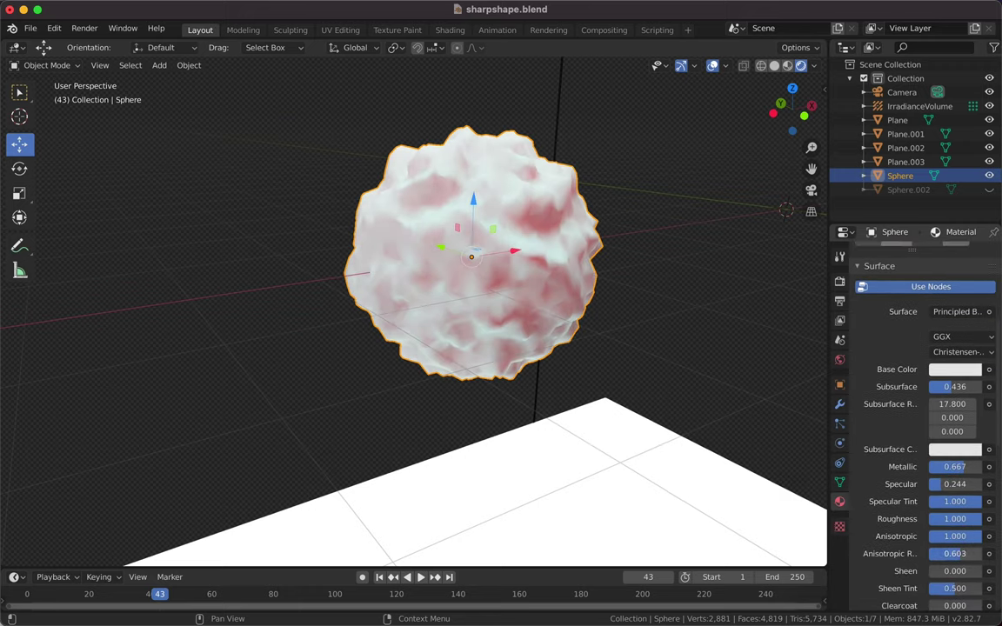
left_click_drag(955, 570, 979, 571)
scroll(968, 546, "down", 3)
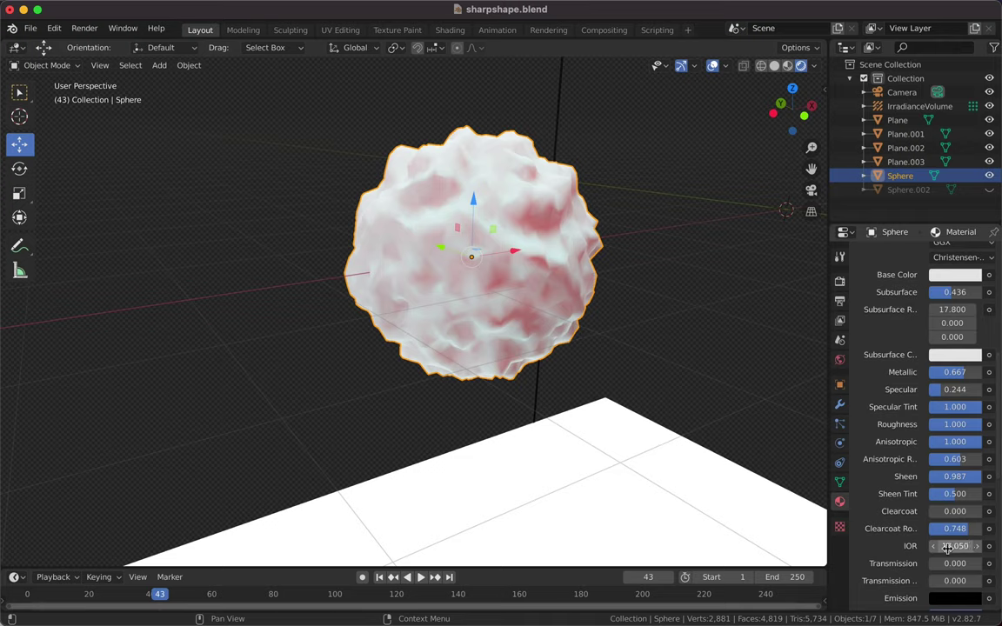
scroll(956, 556, "down", 5)
scroll(939, 487, "down", 8)
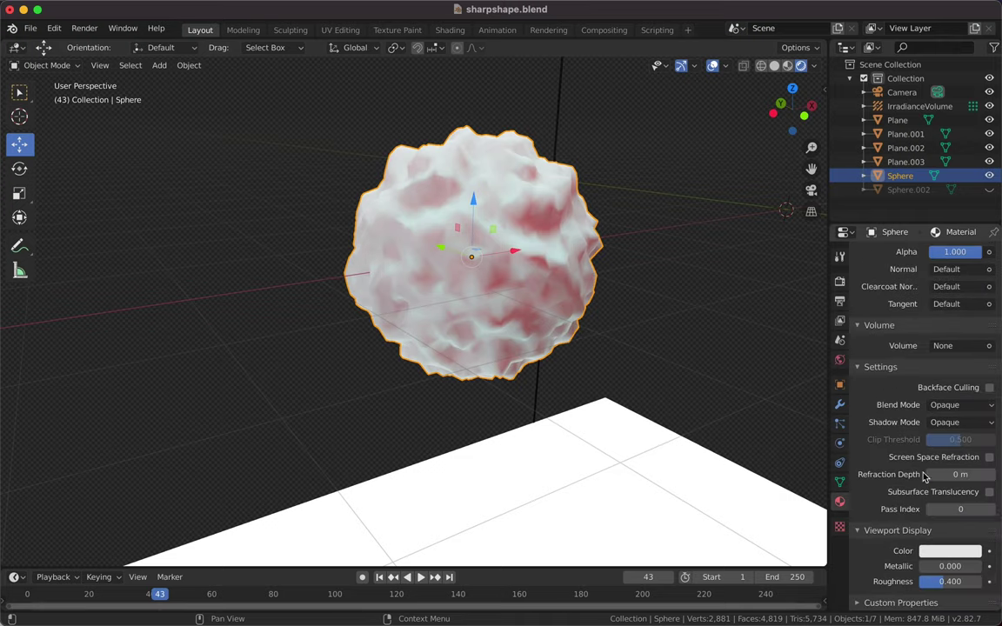
scroll(599, 333, "left", 5)
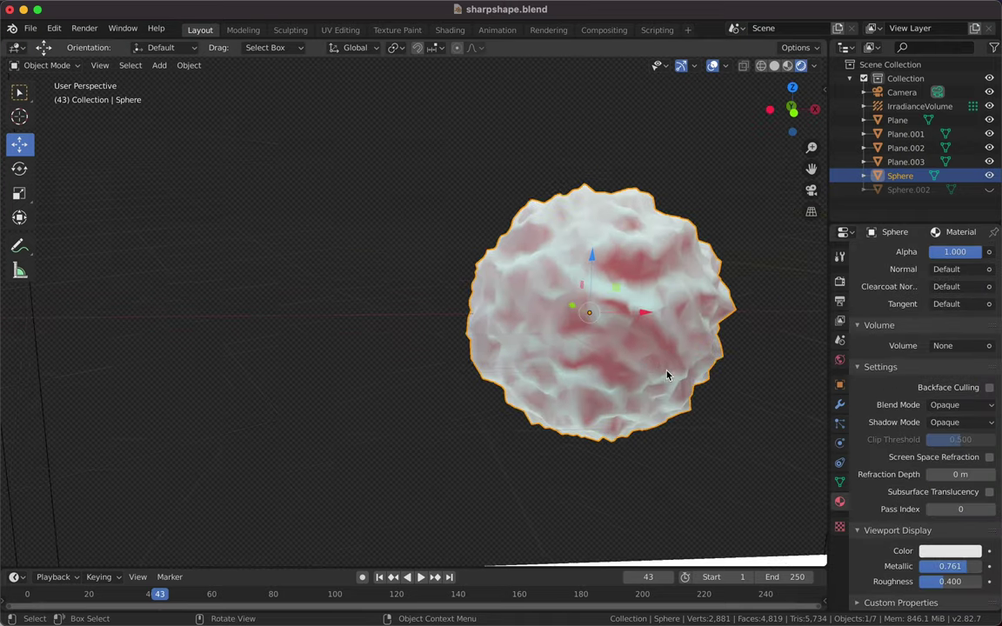
left_click(839, 300)
scroll(956, 365, "up", 5)
Bake the scene's indirect lighting.
scroll(961, 352, "down", 1)
scroll(961, 349, "down", 10)
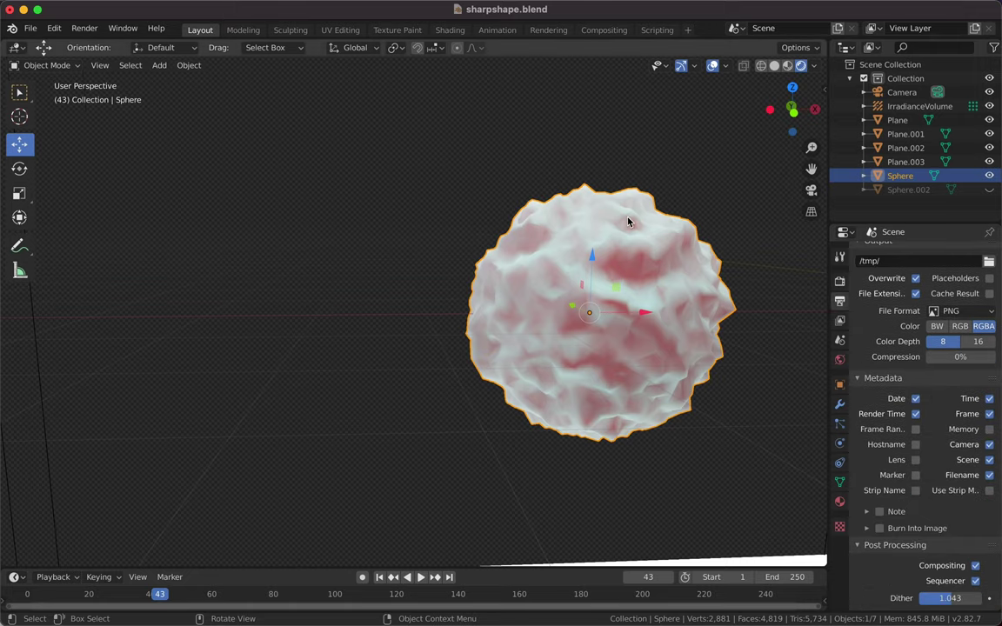
scroll(591, 208, "down", 5)
scroll(589, 207, "down", 3)
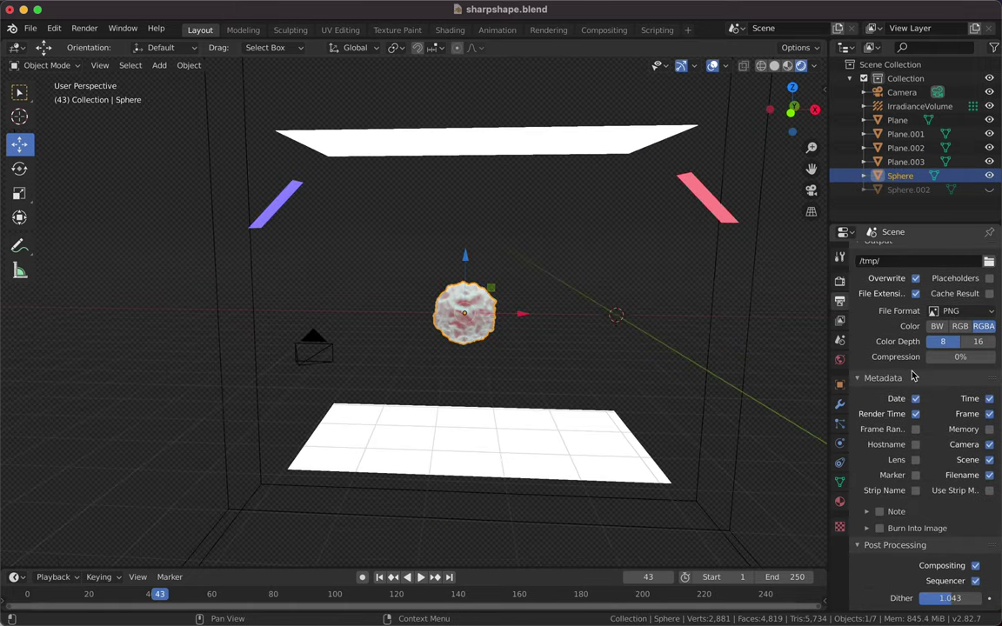
left_click(839, 281)
left_click(930, 380)
Select the Camera and view the scene through the active camera.
left_click(902, 92)
left_click(100, 65)
left_click(130, 139)
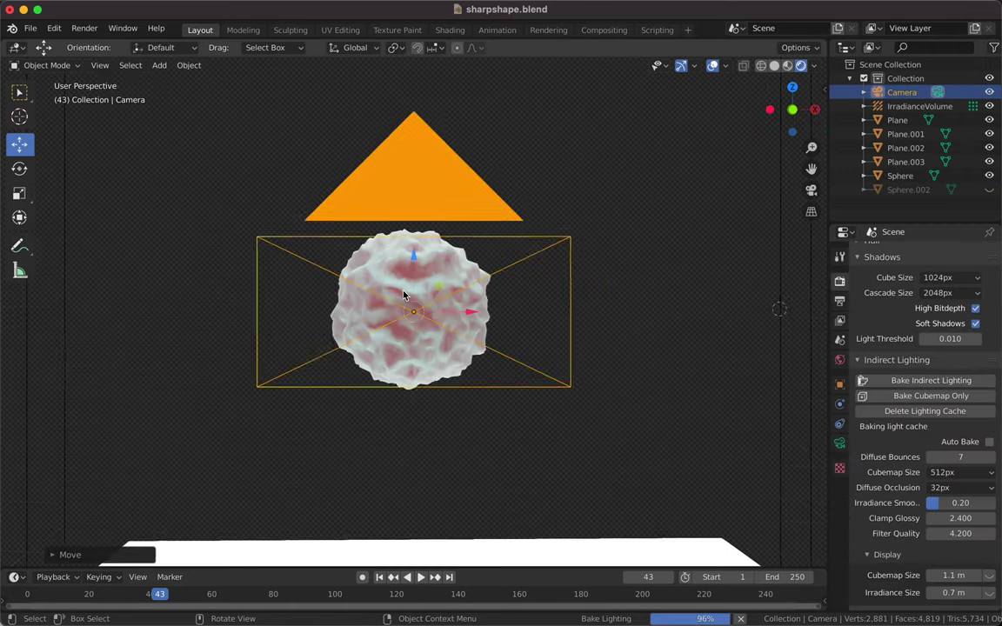
scroll(913, 391, "up", 10)
Set the render resolution to 8640 × 6448 and scale the sphere to fill the frame.
left_click(839, 257)
left_click(839, 300)
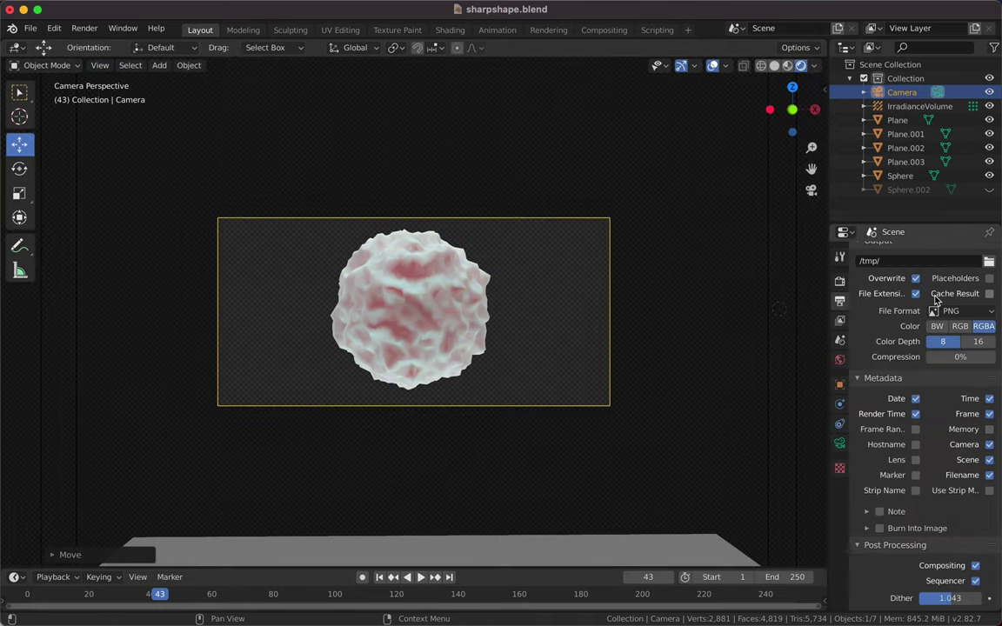
scroll(913, 348, "up", 10)
left_click_drag(960, 283, 992, 284)
left_click(900, 176)
key("s")
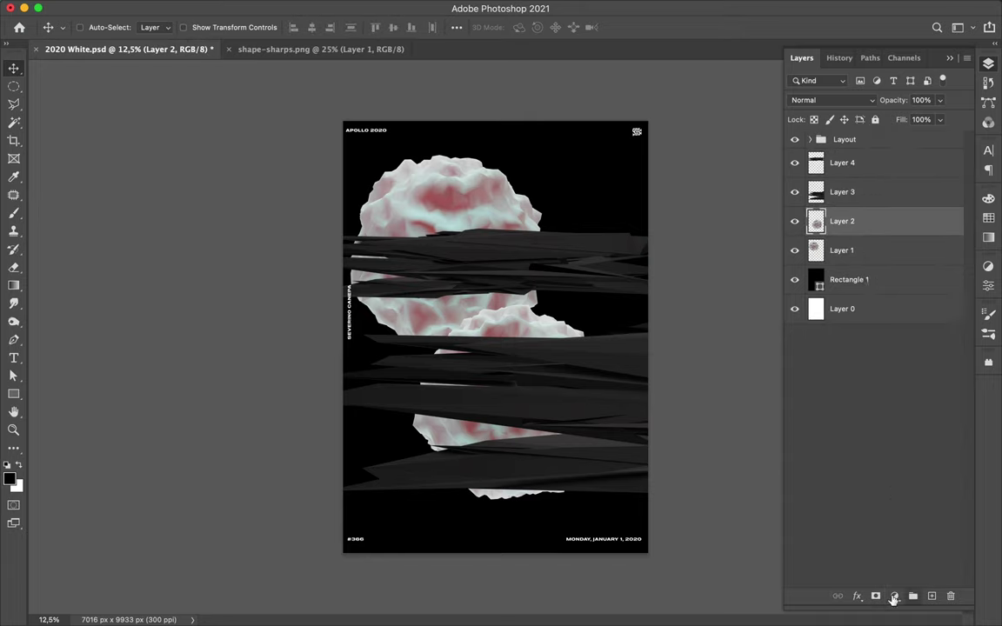
Tint the spheres with a Hue/Saturation layer, place a smaller copy top right and enlarge the bottom sphere.
left_click(894, 596)
left_click(857, 392)
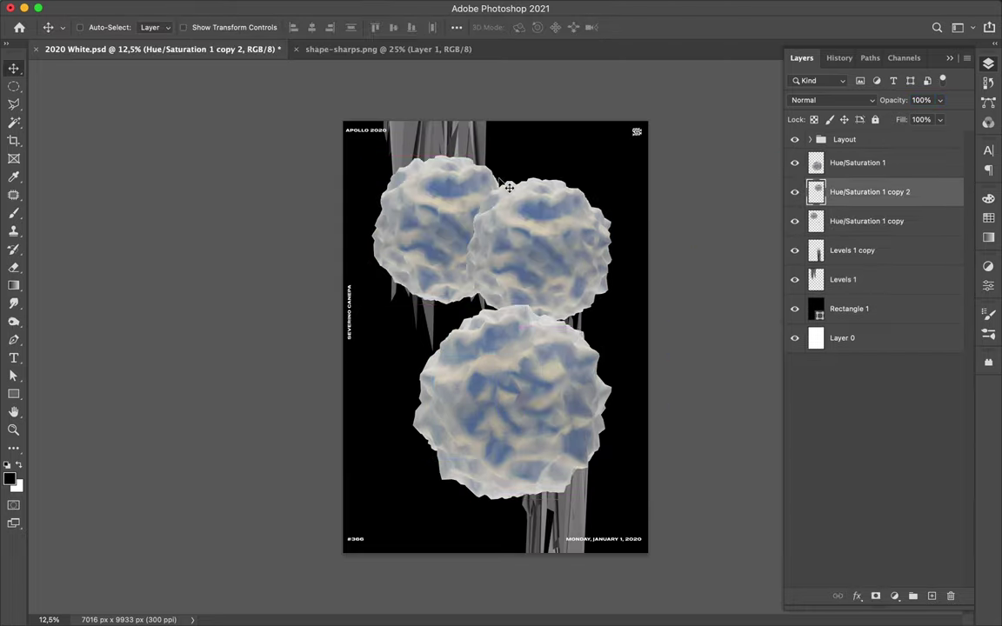
left_click_drag(576, 290, 590, 163)
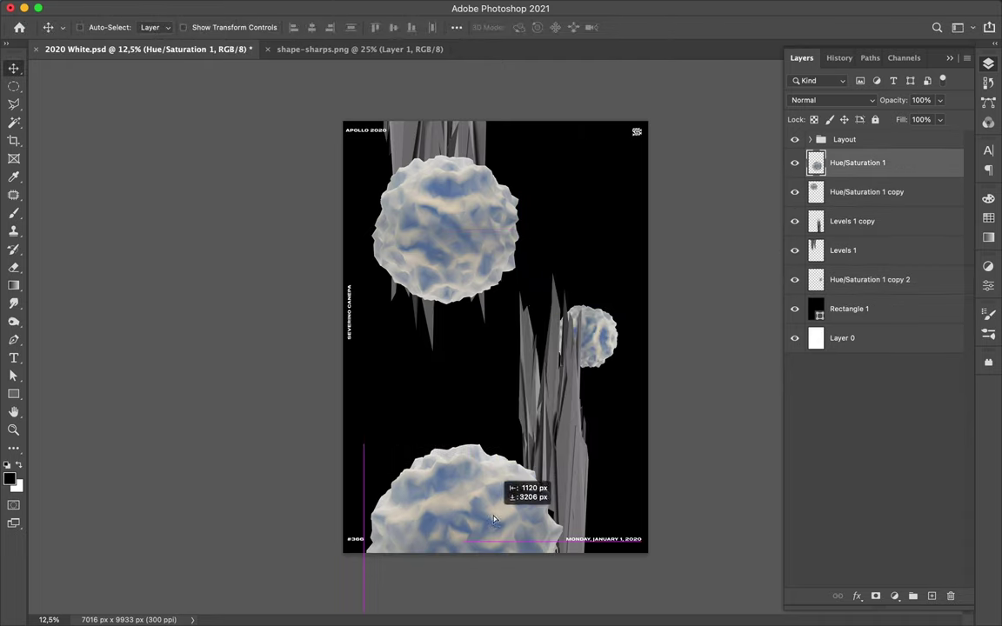
left_click(827, 192)
left_click_drag(487, 313, 477, 297)
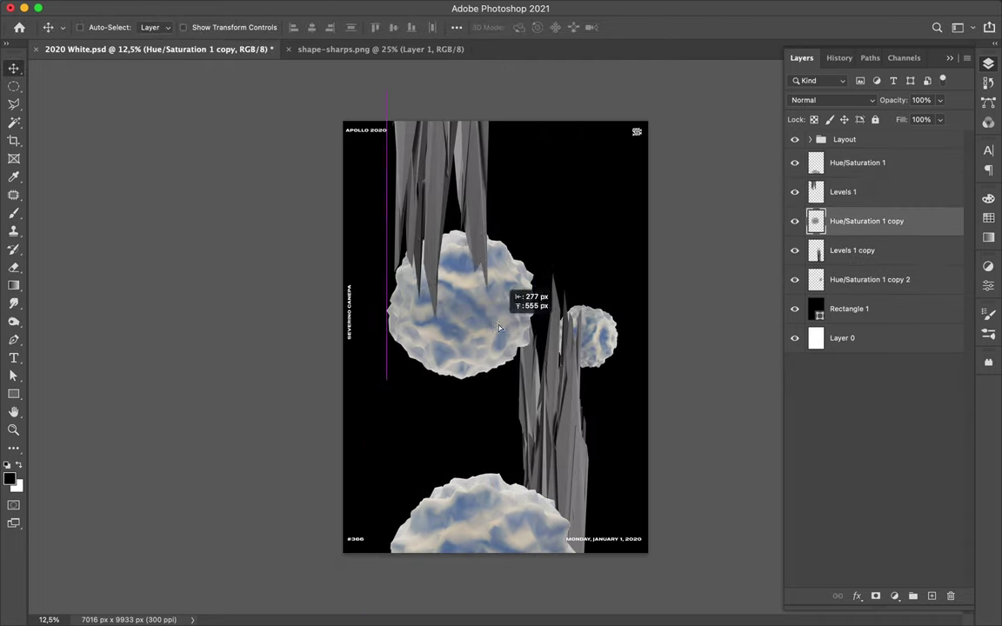
Move the large sphere toward the bottom, nudge the top sphere up, and apply Gaussian Blur.
left_click(509, 489, "ctrl")
key("ctrl+t")
mouse_move(393, 547)
left_mouse_down()
mouse_move(449, 478)
mouse_move(456, 487)
left_mouse_up()
left_click_drag(517, 350, 515, 332)
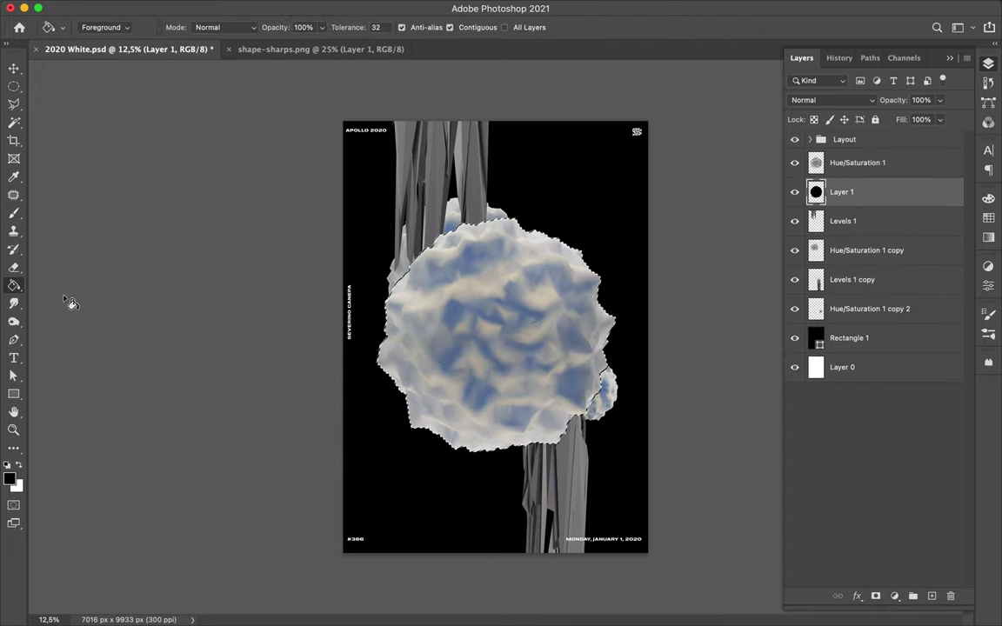
left_click(389, 9)
left_click(565, 240)
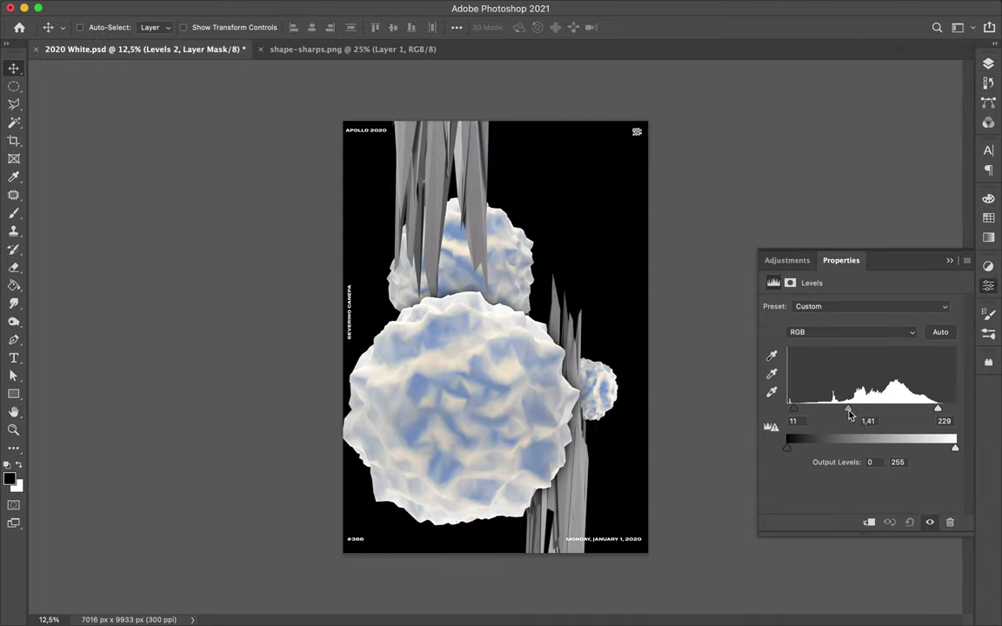
Move the big and small spheres down and shrink a copy into a small ball near the top.
left_click(988, 63)
right_click(879, 201)
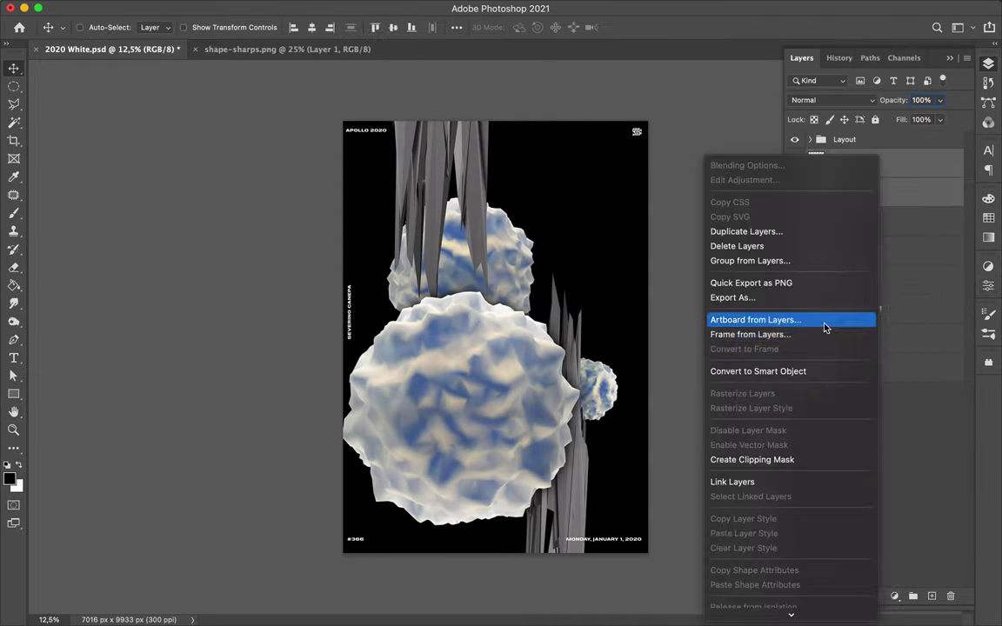
left_click(748, 248)
left_click_drag(493, 525, 480, 561)
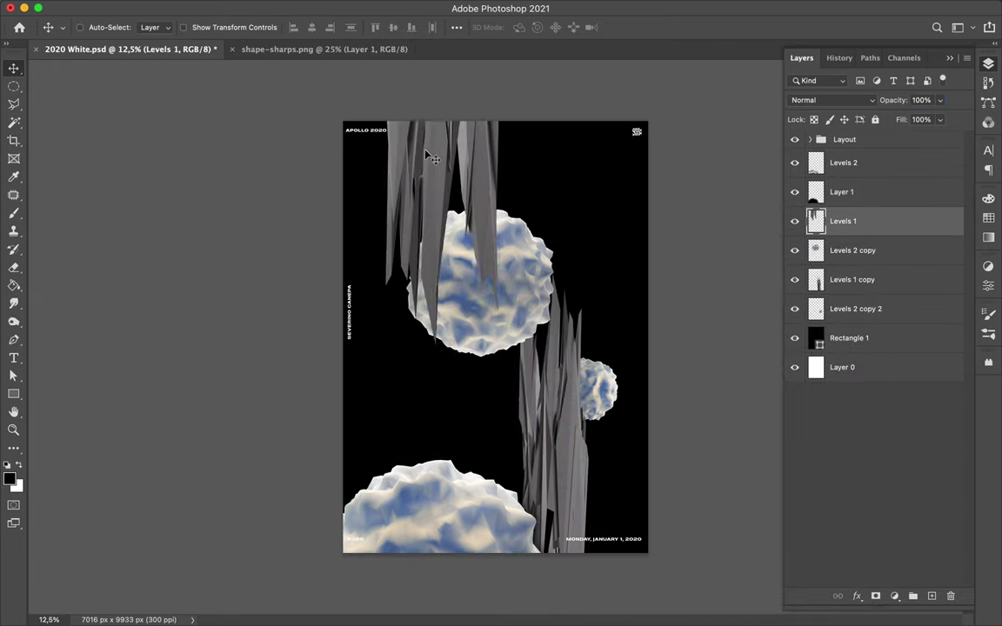
left_click_drag(598, 393, 604, 413)
left_click_drag(466, 197, 393, 178)
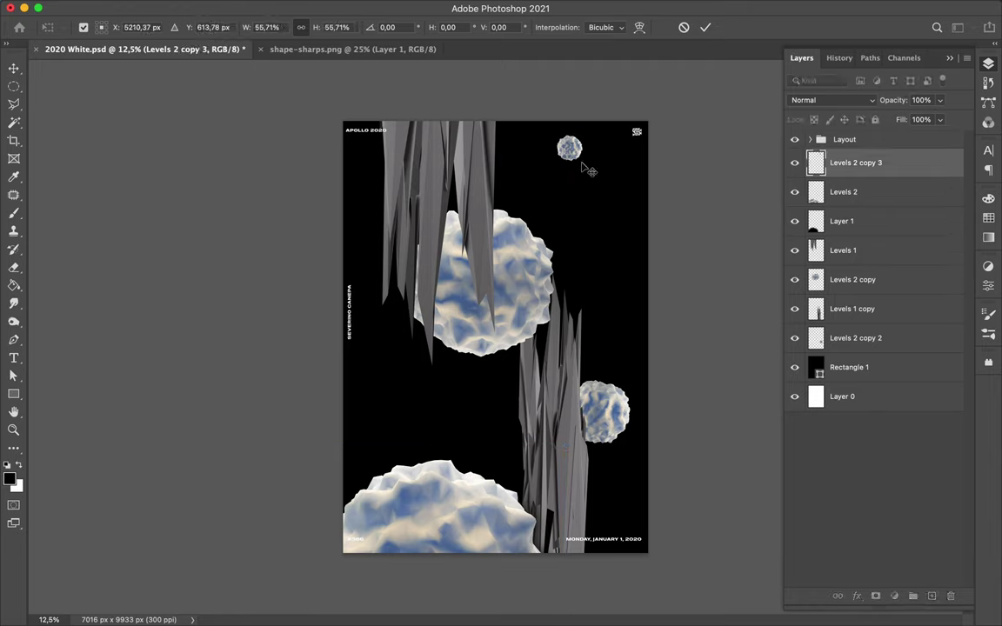
key("Return")
Reposition the grey spike clusters beside the spheres and clear the selection.
left_click_drag(446, 196, 470, 209)
left_click_drag(553, 396, 549, 396)
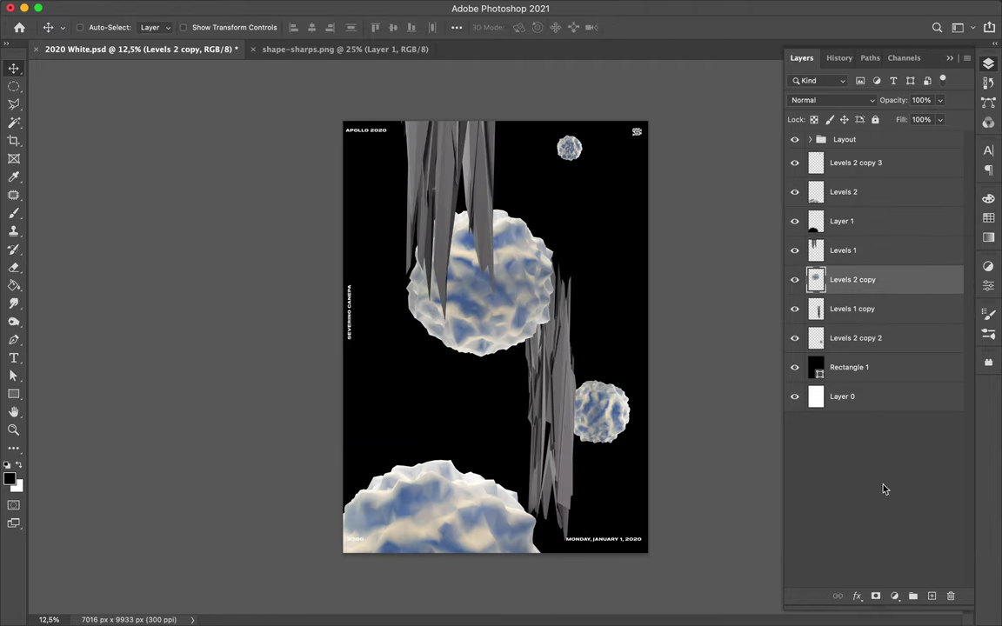
key("m")
key("ctrl+d")
left_click(832, 100)
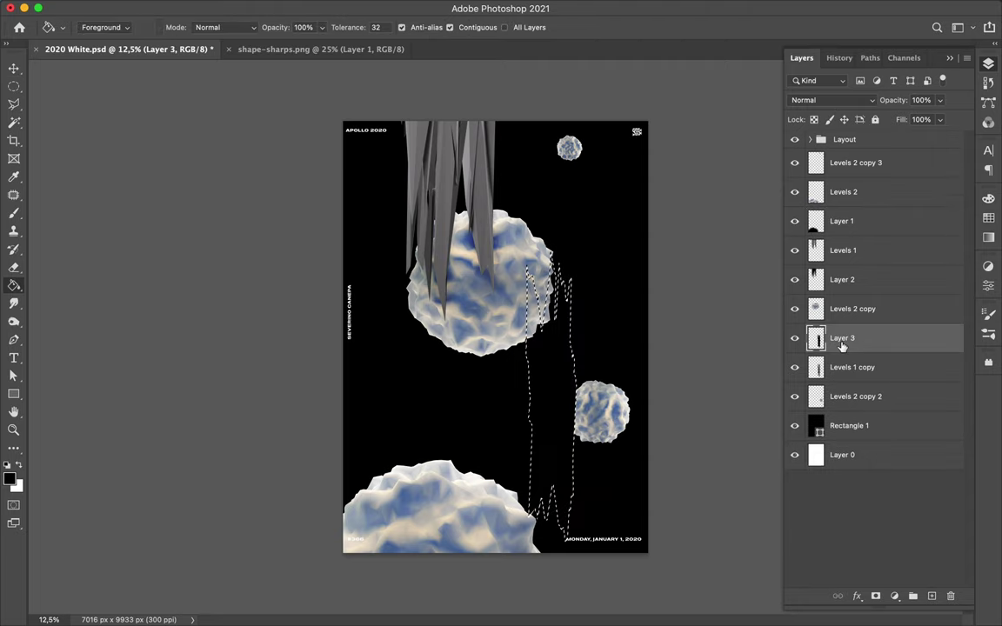
Link Layer 3 with Levels 1 copy, move the bottom sphere up, and shift the top spikes left.
right_click(850, 342)
left_click(739, 347)
key("m")
left_click(529, 259)
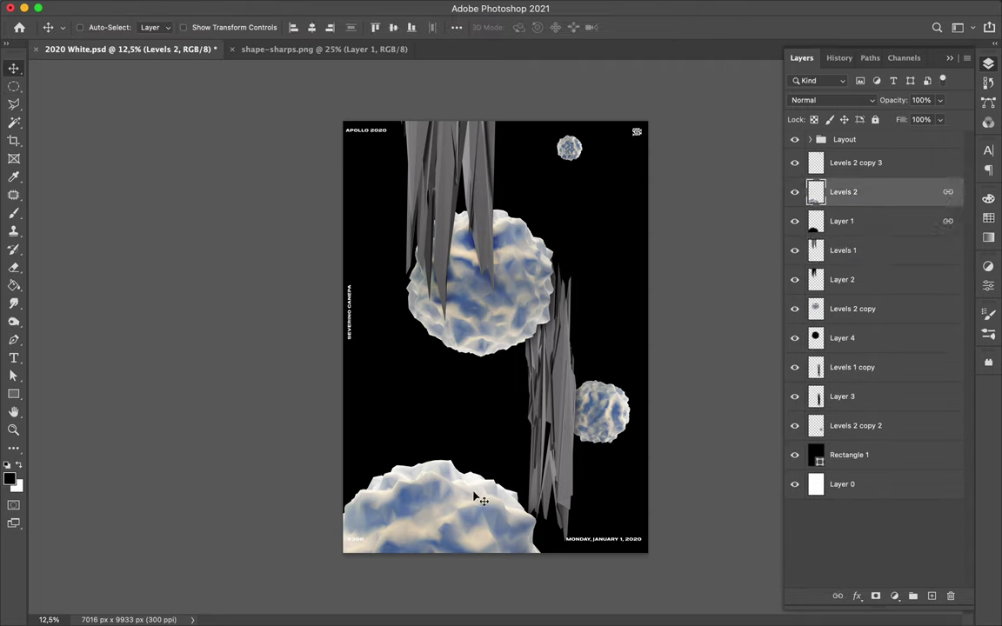
left_click_drag(477, 494, 476, 413)
right_click(879, 333)
left_click(748, 348)
left_click(842, 251)
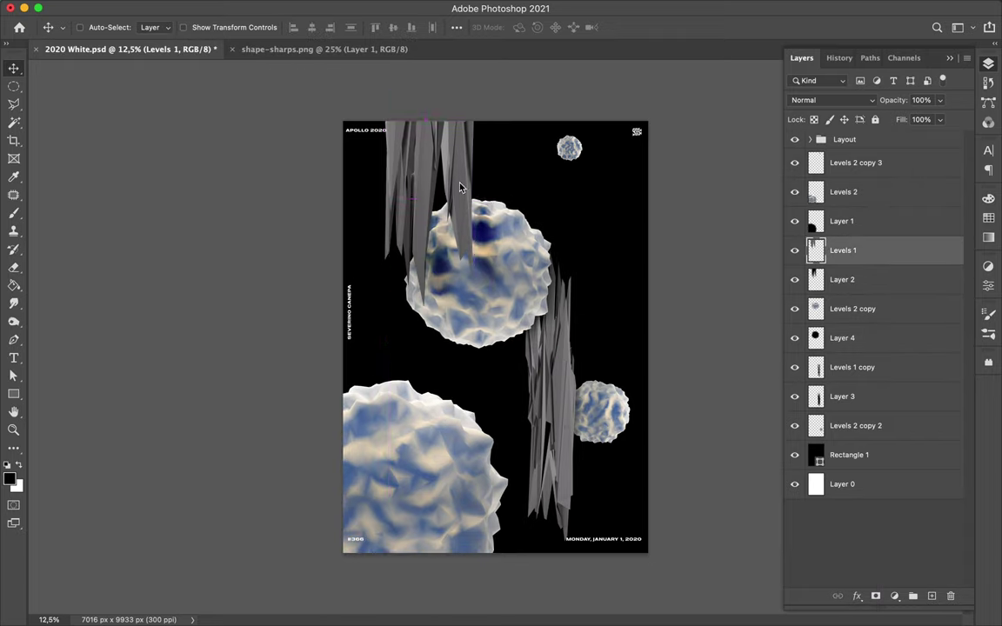
left_click(842, 280, "shift")
left_click_drag(475, 209, 454, 209)
Add a Color Balance layer at Cyan-Red +100, Magenta-Green -100, Yellow-Blue +100.
left_click(894, 597)
left_click(864, 363)
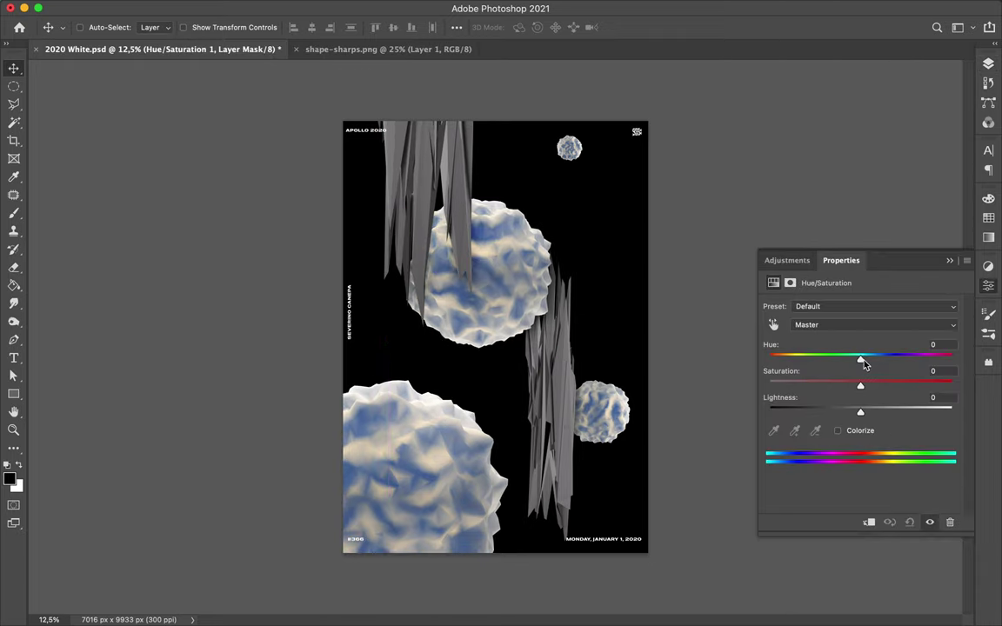
left_click(874, 325)
mouse_move(842, 335)
left_mouse_down()
mouse_move(809, 338)
mouse_move(724, 385)
left_mouse_up()
mouse_move(842, 362)
left_mouse_down()
mouse_move(803, 361)
mouse_move(913, 385)
left_mouse_up()
left_click_drag(817, 334, 913, 338)
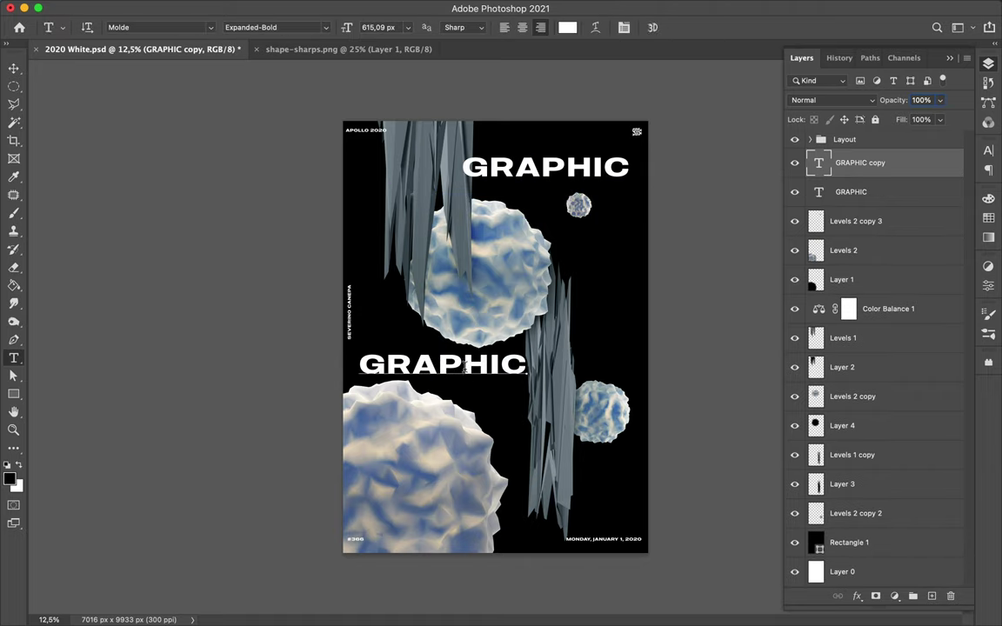
Browse the font list and try Basier Square Mono on the GRAPHIC title.
left_click(901, 172)
scroll(829, 397, "down", 2)
scroll(826, 417, "down", 4)
scroll(831, 435, "down", 5)
scroll(839, 539, "down", 6)
scroll(822, 508, "down", 1)
scroll(808, 531, "down", 5)
scroll(805, 536, "down", 3)
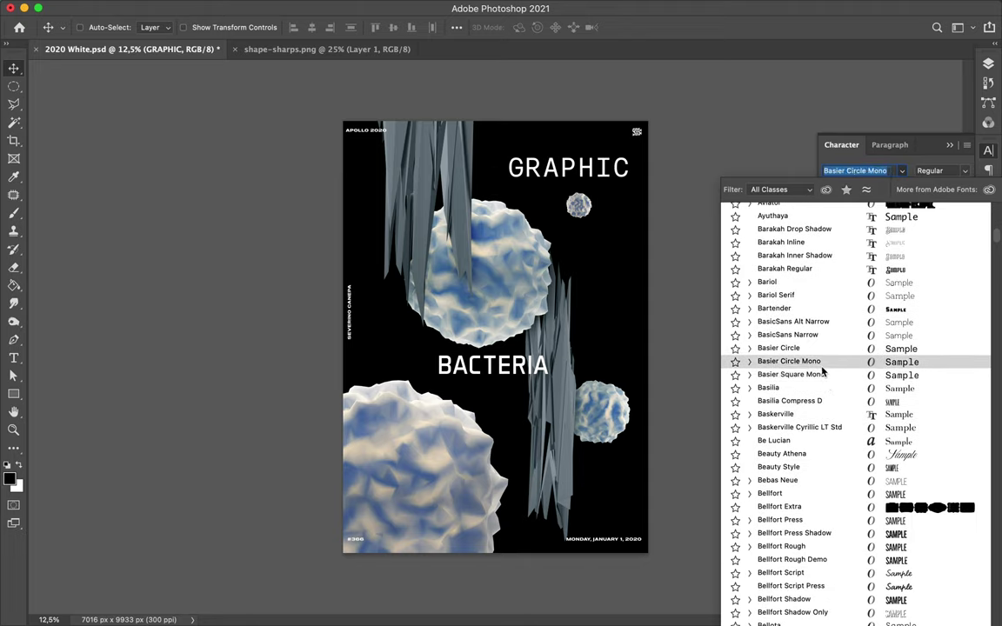
left_click(819, 376)
scroll(606, 138, "up", 5)
left_click(901, 171)
scroll(822, 366, "down", 5)
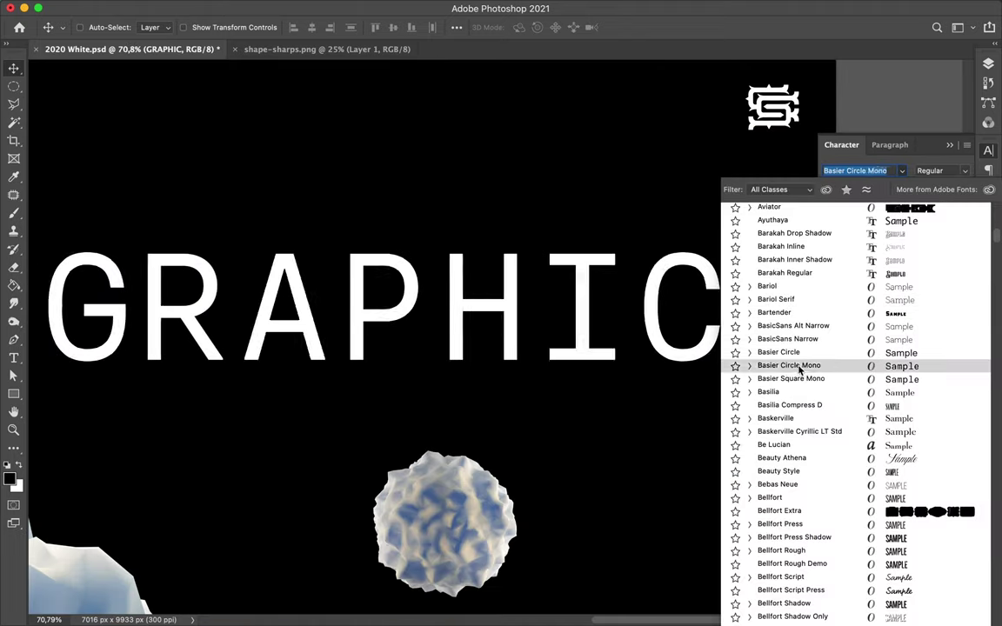
left_click(825, 378)
Duplicate GRAPHIC below the original and try BR Hendrix Bold on the copy.
left_click_drag(391, 305, 391, 469)
left_click(901, 171)
left_click(866, 191)
scroll(765, 487, "down", 5)
scroll(761, 496, "down", 5)
scroll(761, 522, "down", 3)
scroll(762, 520, "down", 1)
scroll(757, 509, "down", 5)
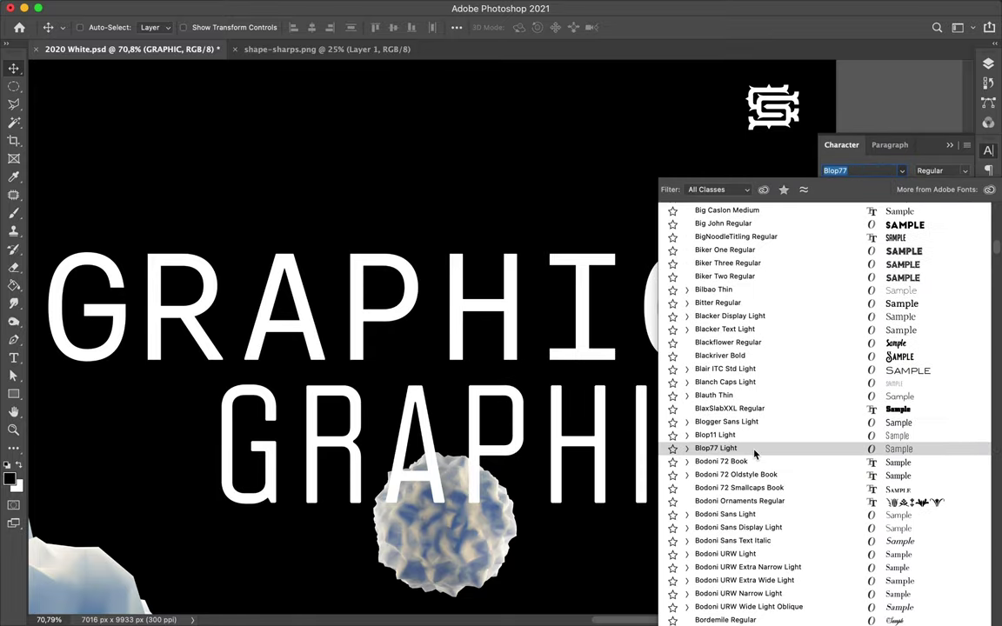
scroll(747, 495, "down", 5)
scroll(738, 480, "down", 3)
left_click(687, 471)
left_click(735, 525)
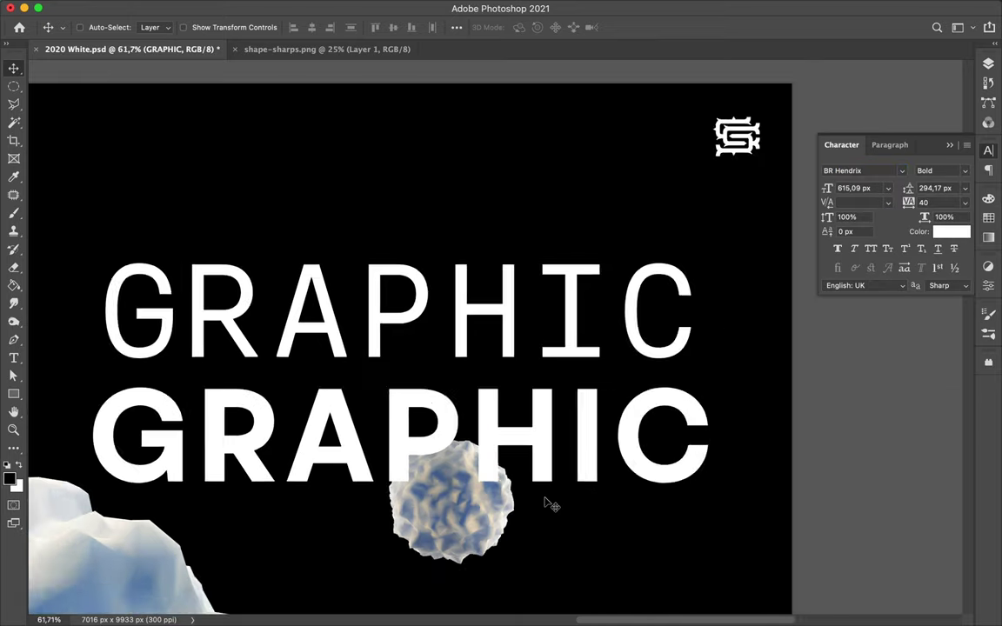
scroll(548, 502, "down", 10)
scroll(426, 142, "down", 2)
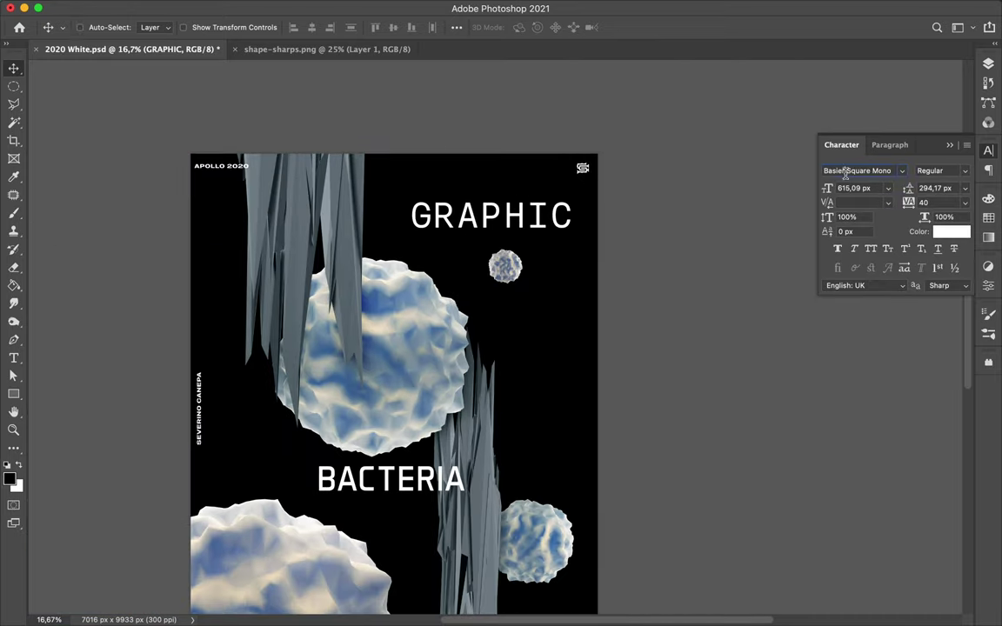
Apply Aero Matics Regular and split the title into fragments, shifting GRA- left.
left_click(845, 173)
type("Aero Matics")
key("Return")
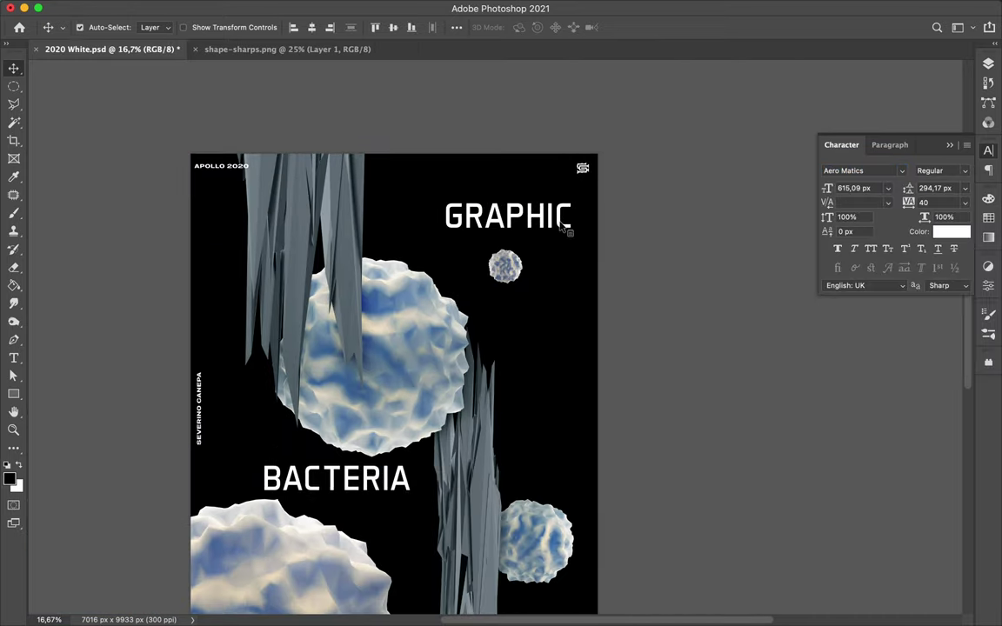
scroll(567, 230, "down", 3)
left_click_drag(600, 132, 670, 137)
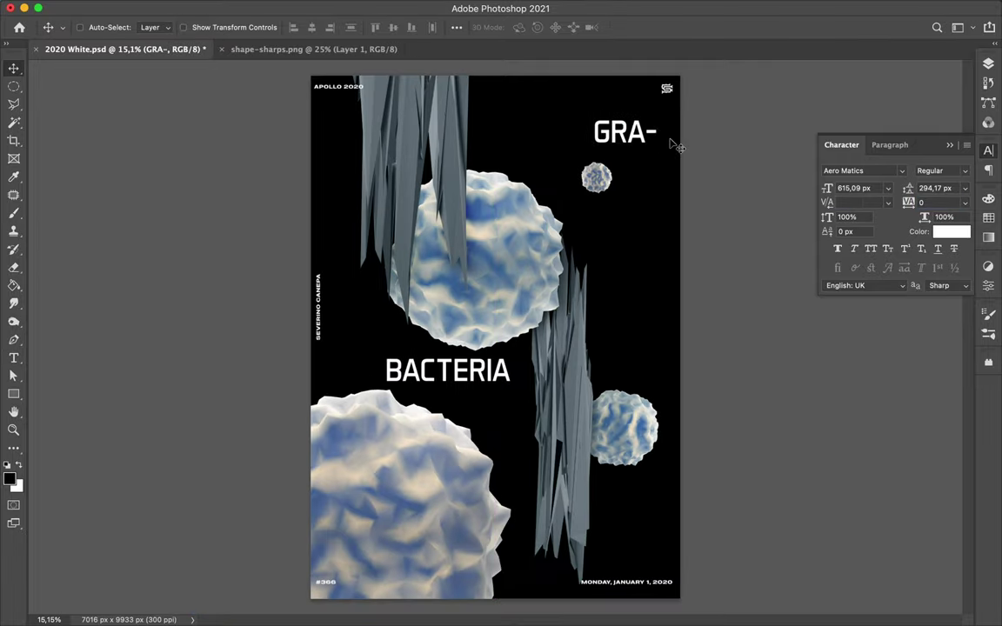
left_click_drag(598, 216, 623, 217)
double_click(441, 370)
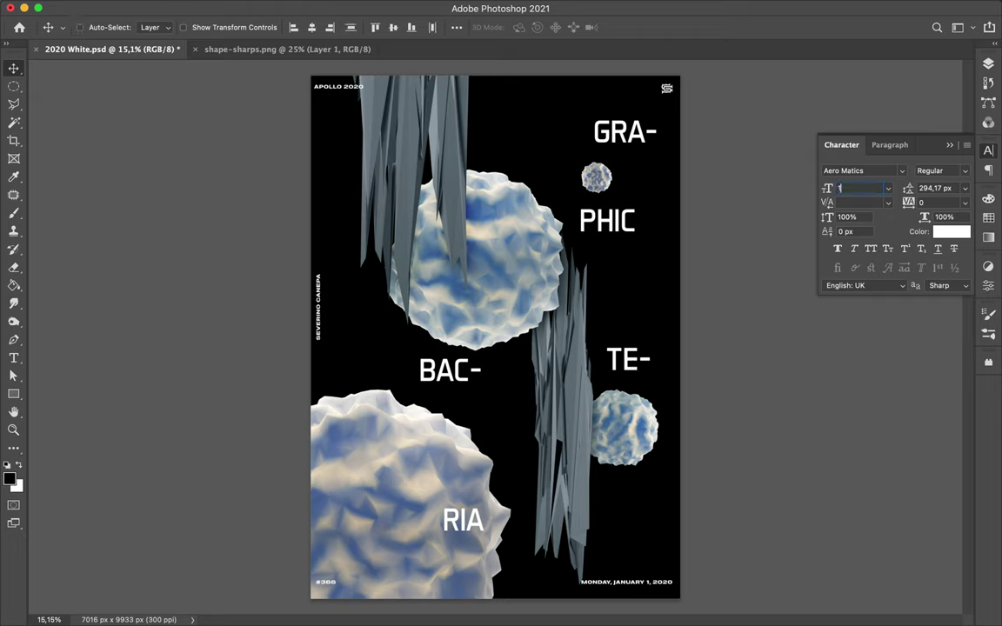
left_click_drag(563, 153, 538, 153)
Select spike Layer 2 and start resizing the top spike cluster.
left_click(988, 63)
left_click(841, 425)
key("ctrl+t")
left_click_drag(409, 197, 418, 174)
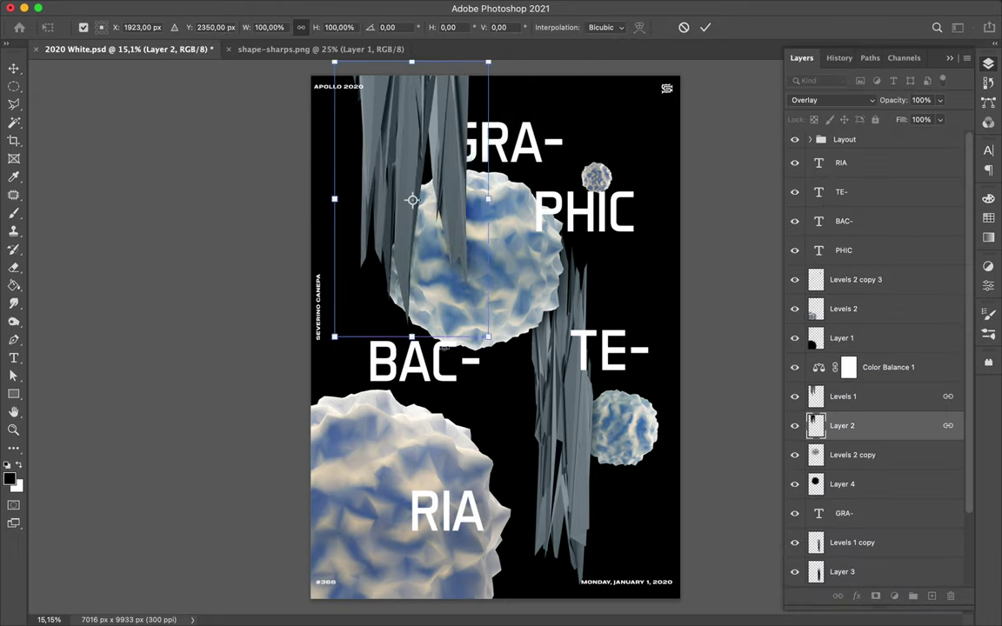
Commit the taller spike cluster and set Layer 2 to Linear Burn.
key("Return")
left_click(462, 177, "ctrl")
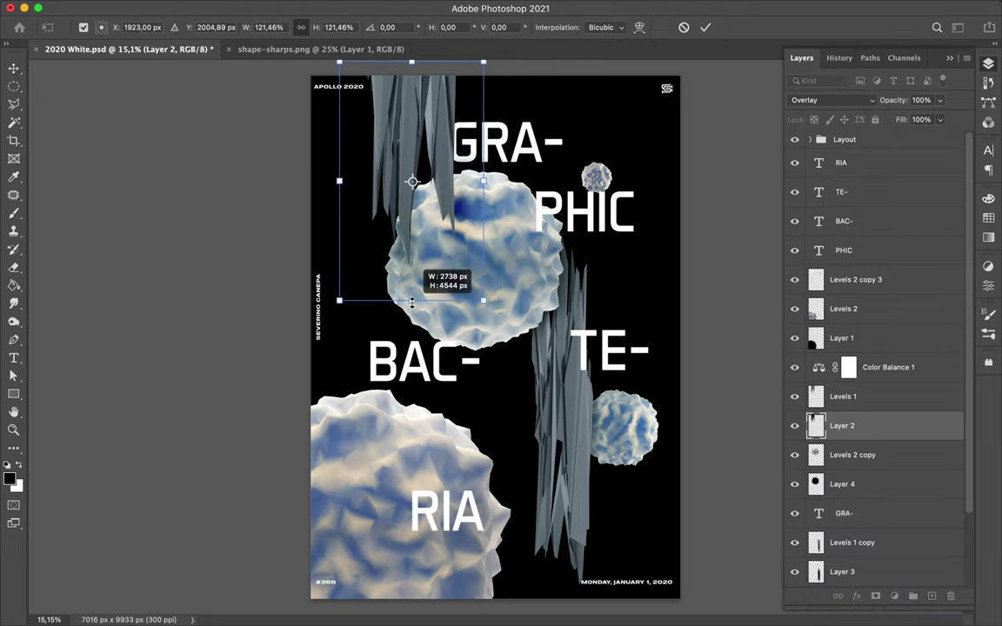
key("Return")
left_click(831, 100)
left_click(809, 88)
key("ctrl+t")
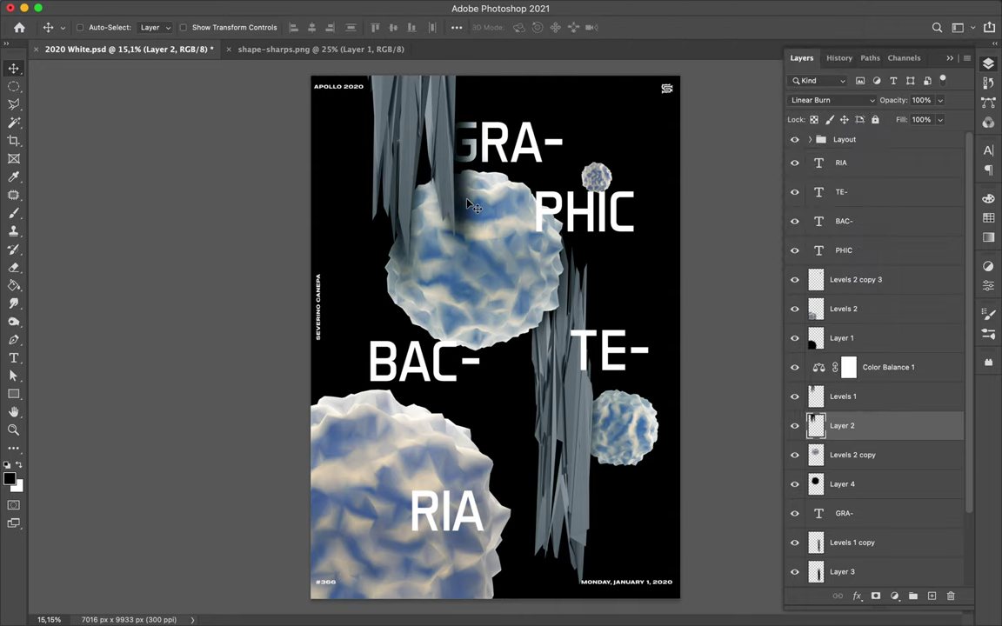
Duplicate Color Balance adjustment layers and merge one into Levels 2.
left_click_drag(839, 405, 876, 376)
left_click(876, 369)
left_click(875, 298, "shift")
left_click(875, 265)
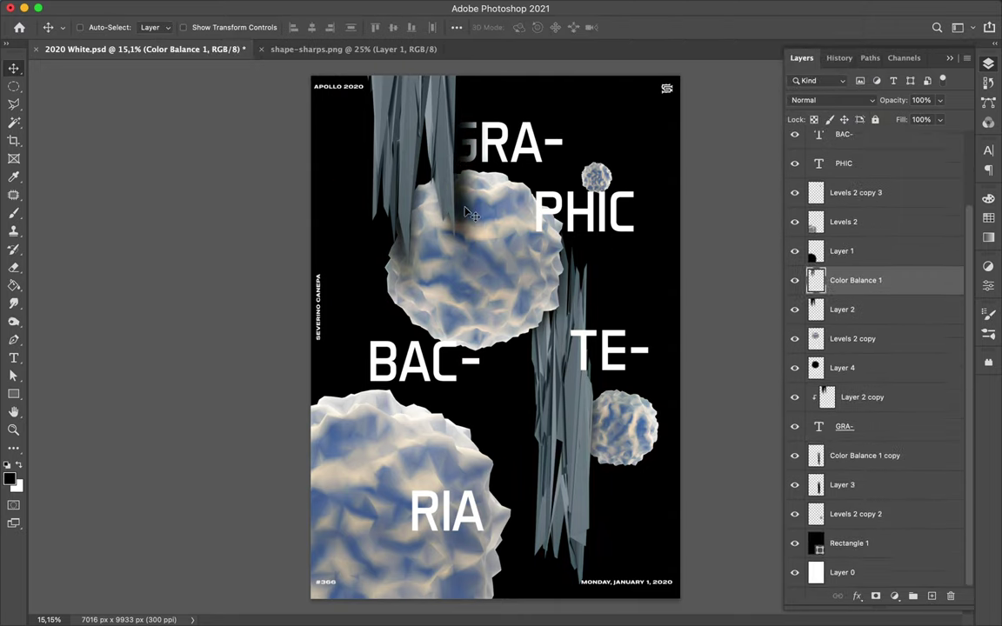
left_click_drag(875, 265, 869, 228)
key("ctrl+e")
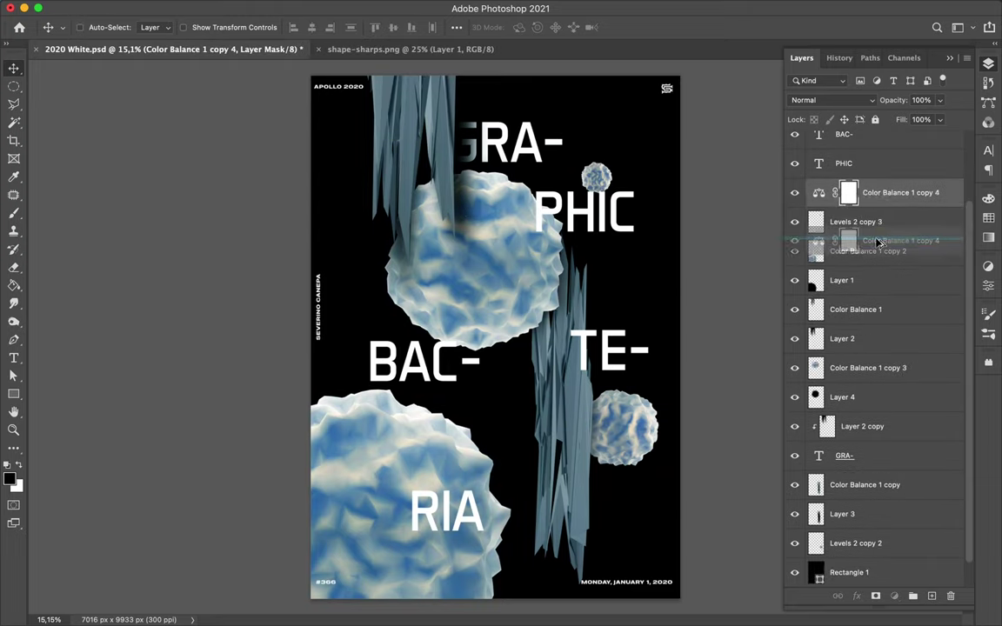
left_click_drag(880, 453, 795, 287)
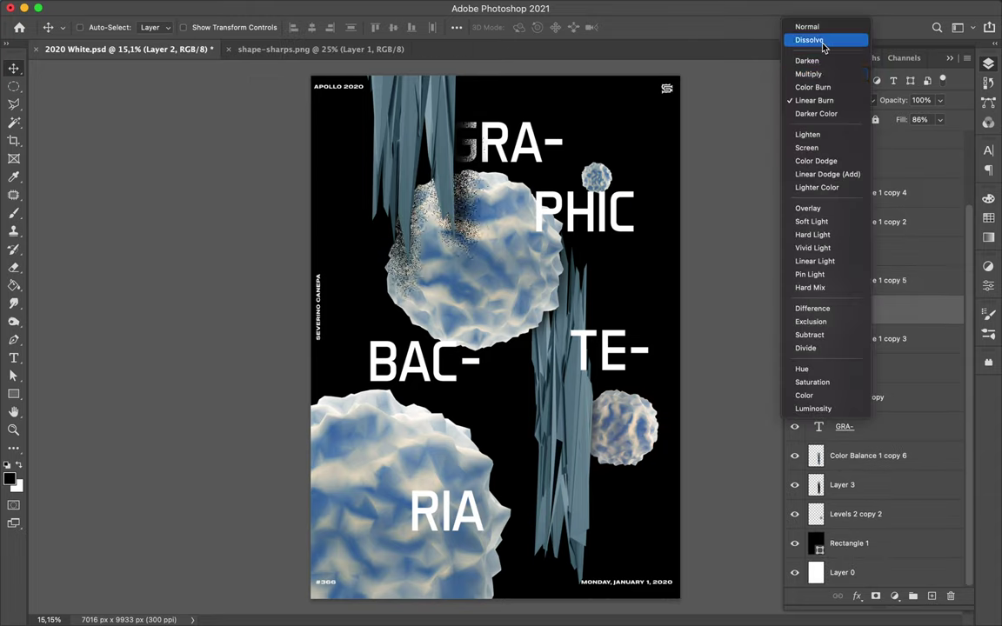
Warp spike Layer 2 and change its blend mode to Linear Light.
key("ctrl+t")
right_click(409, 234)
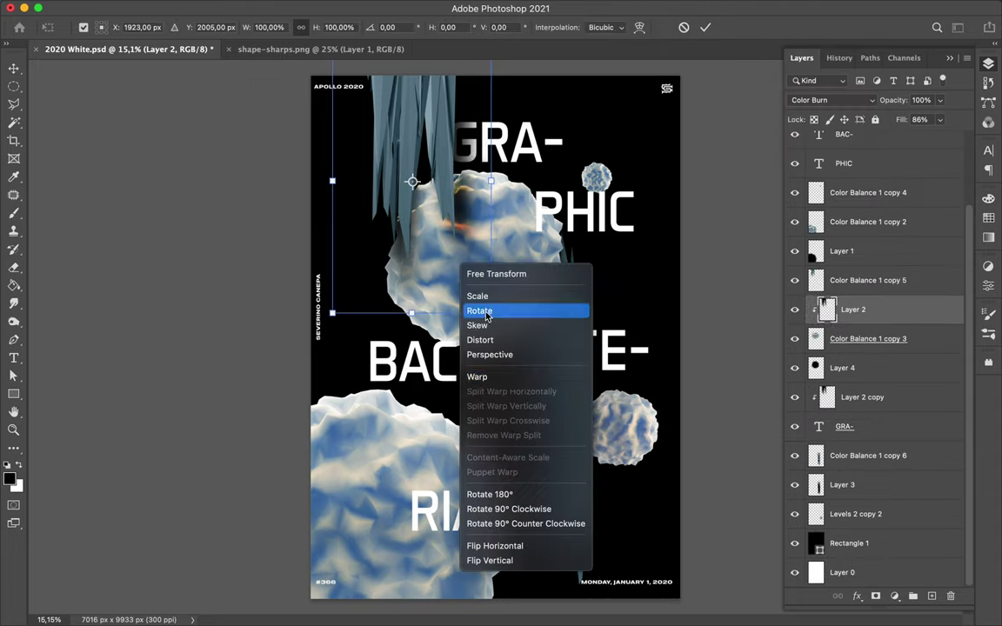
left_click(474, 377)
left_click(853, 103)
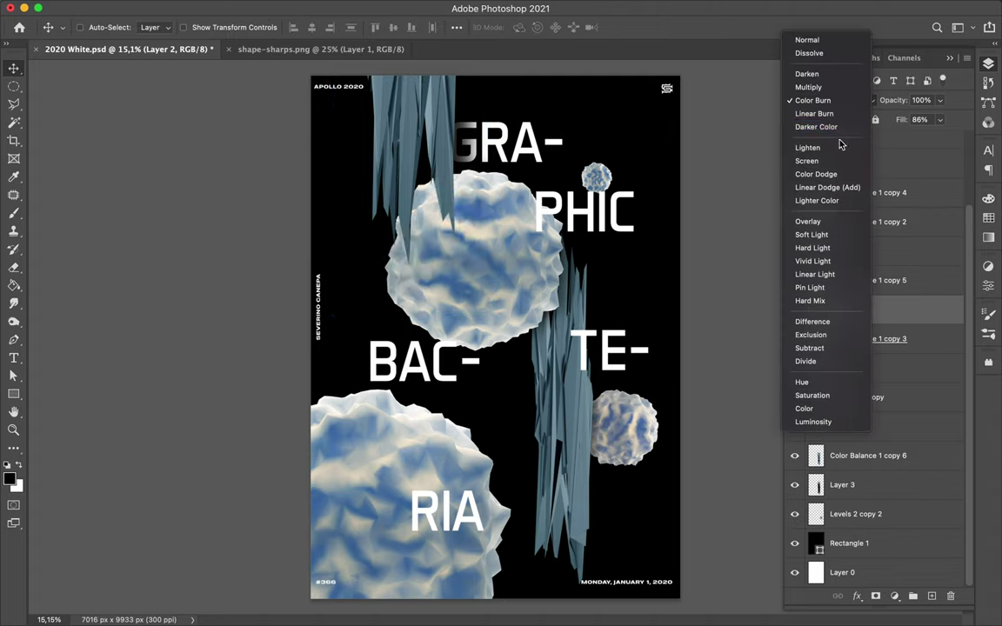
left_click(815, 274)
Add a Color Balance adjustment with a slight yellow-blue shift and place the tinted shard copy above GRA-.
left_click(895, 596)
left_click(904, 465)
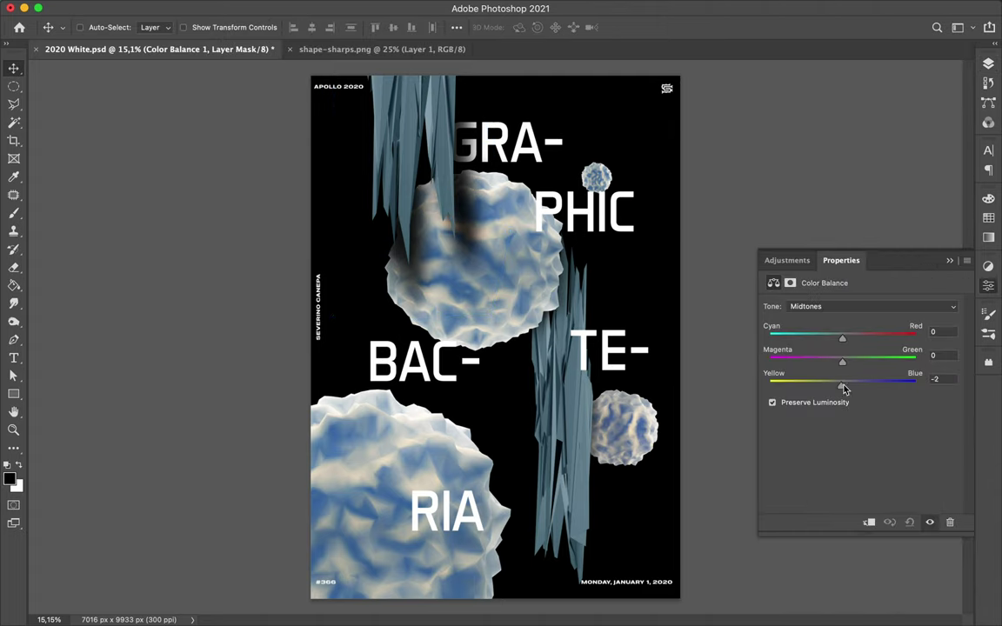
left_click(884, 339)
left_click_drag(869, 312, 858, 344)
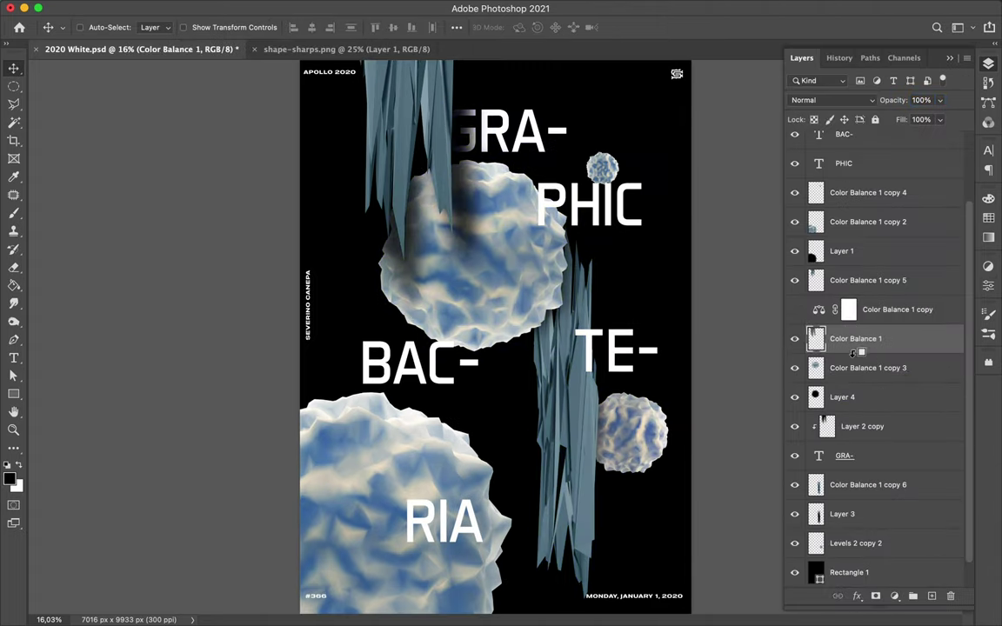
left_click(797, 312)
left_click(830, 100)
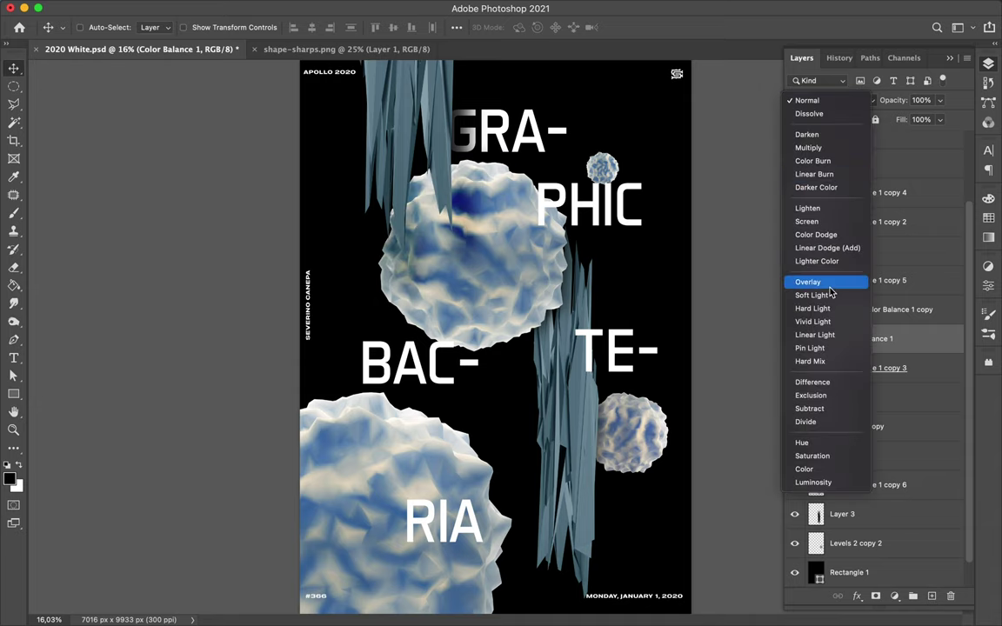
key("Escape")
left_click_drag(861, 338, 861, 438)
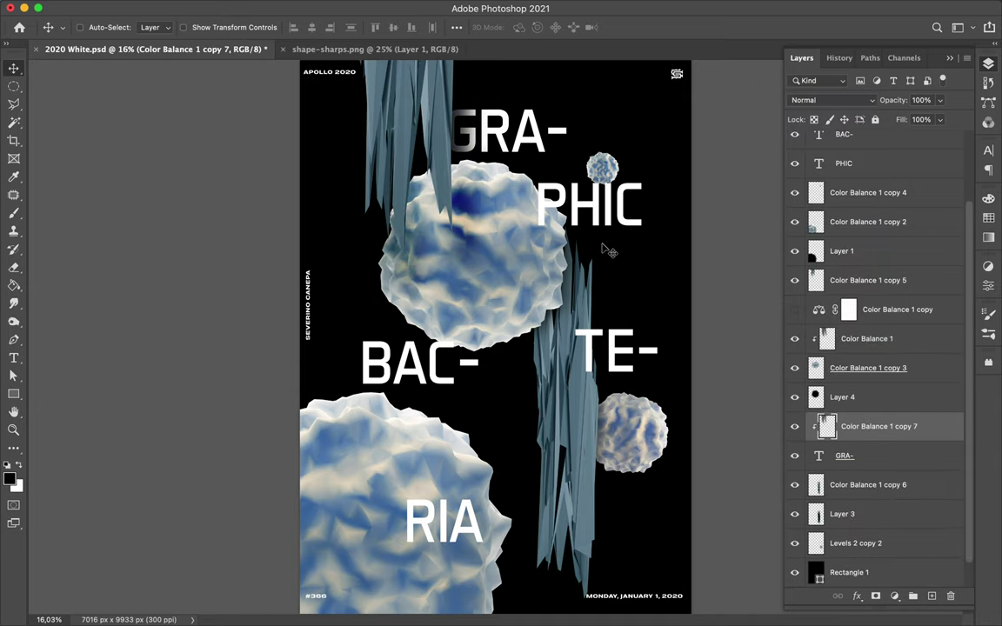
Scale the GRA-, PHIC and BAC- title pieces up to 132% and nudge PHIC down-left.
key("v")
left_click(844, 134)
left_click(844, 162, "ctrl")
left_click(844, 455, "ctrl")
key("ctrl+t")
left_click_drag(509, 65, 509, 52)
key("Return")
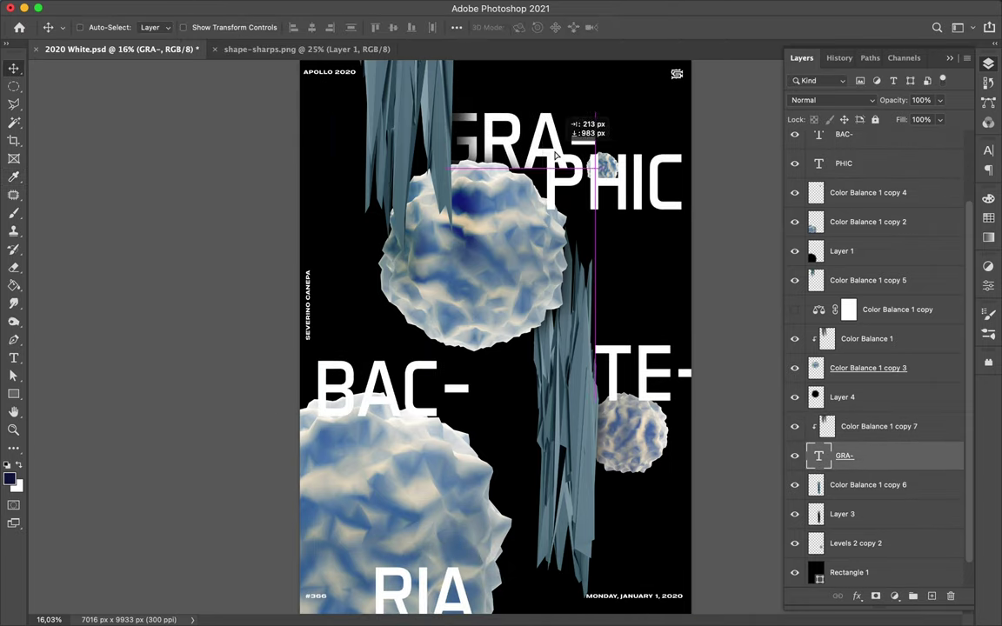
left_click_drag(555, 153, 538, 176)
Rearrange BAC-, TE-, RIA and the tall shard cluster around the spheres.
left_click(844, 134)
mouse_move(569, 402)
left_mouse_down()
mouse_move(623, 382)
mouse_move(475, 439)
left_mouse_up()
left_click_drag(417, 592, 513, 500)
left_click_drag(337, 571, 337, 532)
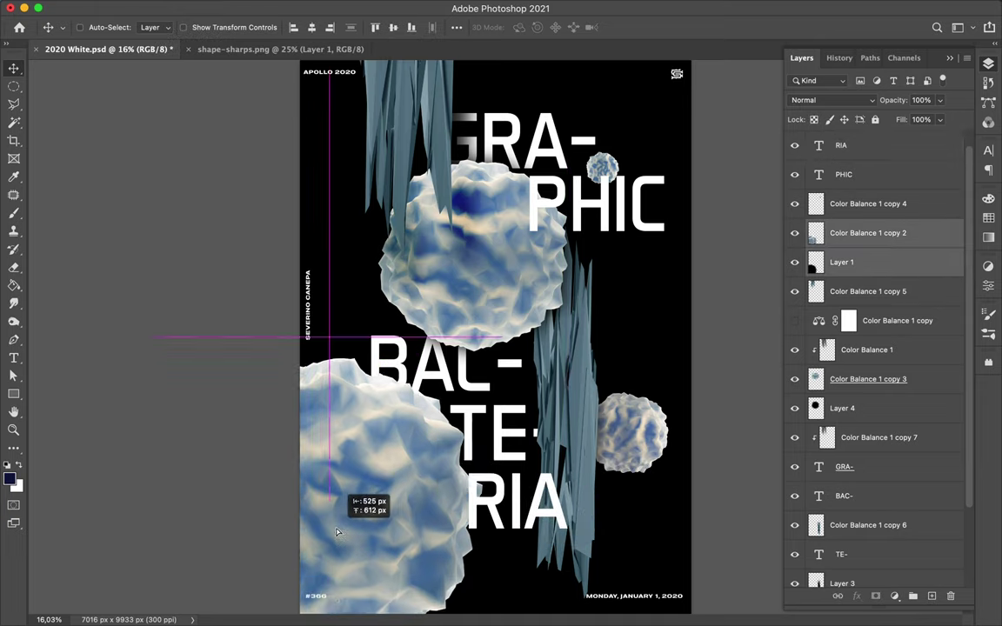
left_click_drag(409, 369, 378, 359)
mouse_move(500, 431)
left_mouse_down()
mouse_move(613, 370)
mouse_move(530, 376)
left_mouse_up()
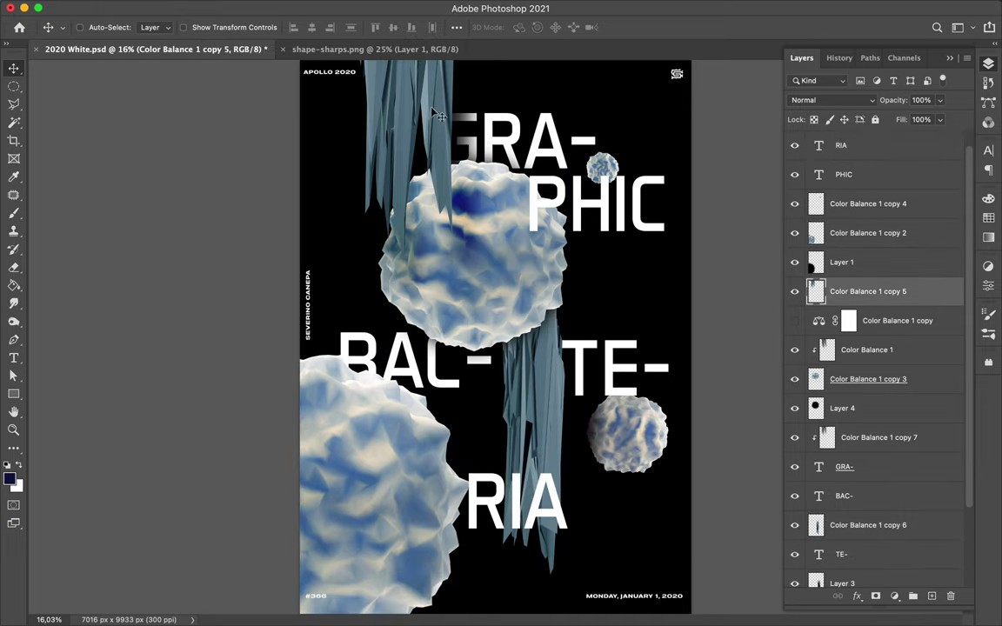
key("Return")
Reposition the lower glass shard layer and move the RIA line up and left.
scroll(492, 337, "down", 1)
left_click(527, 409)
key("ctrl+t")
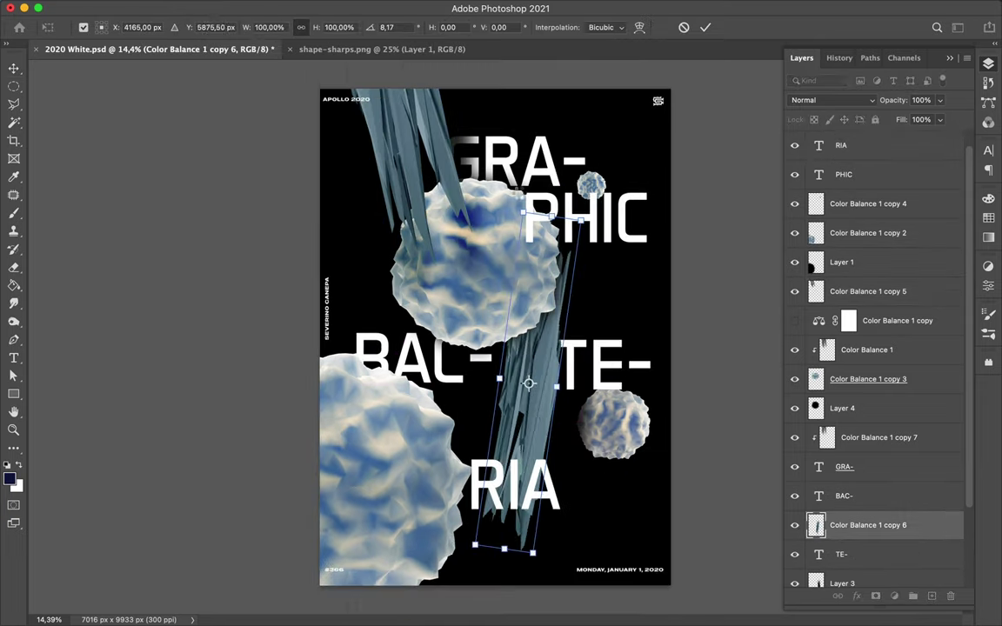
key("Return")
scroll(859, 426, "down", 3)
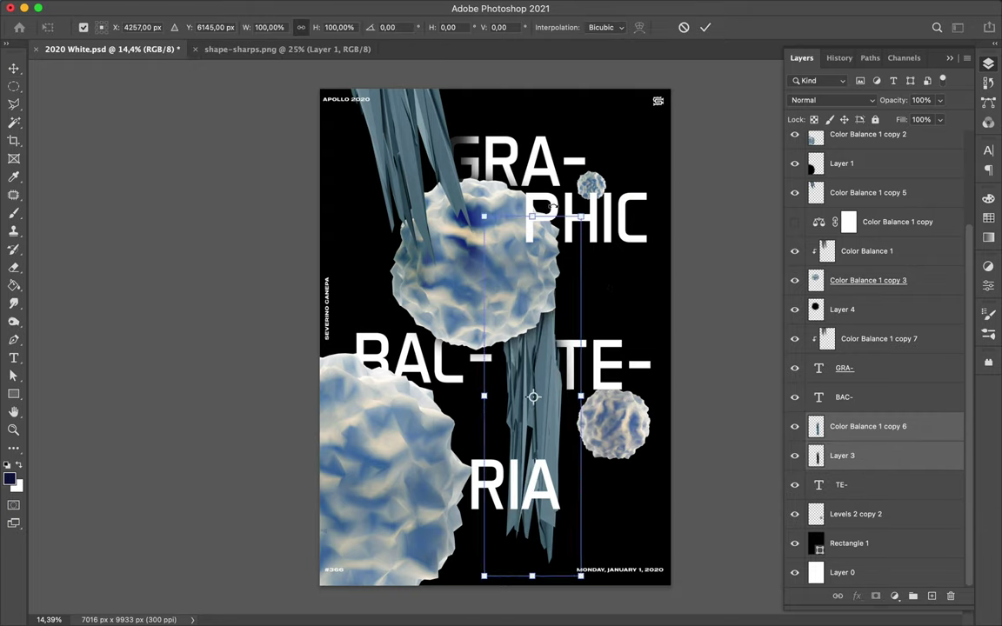
key("Return")
right_click(809, 455)
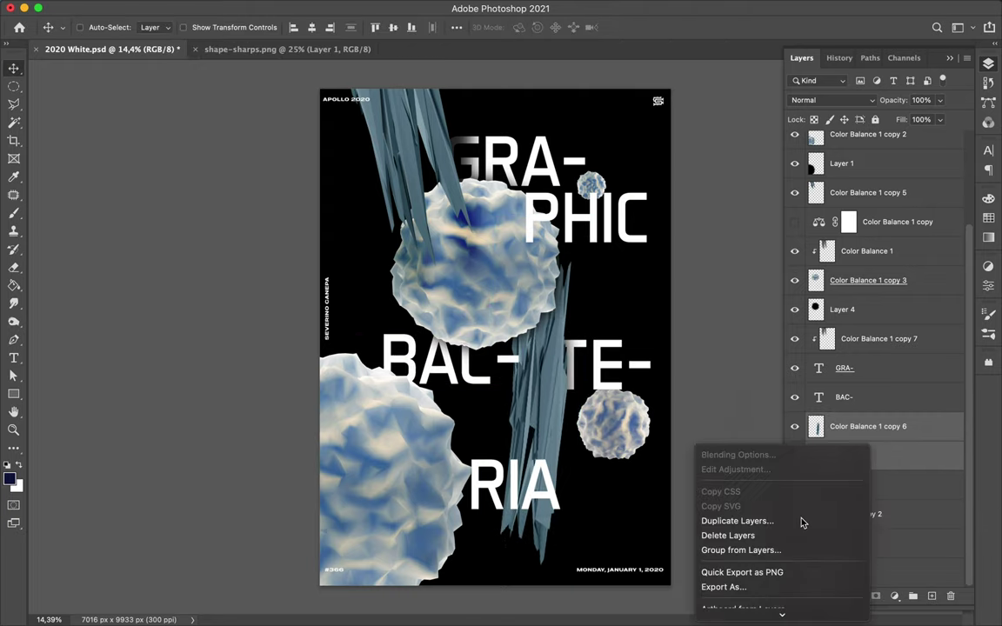
key("Escape")
left_click_drag(513, 487, 491, 448)
Set Layer 1 to Multiply and start transforming the Layer 3 shards.
left_click(831, 100)
left_click(817, 65)
key("ctrl+t")
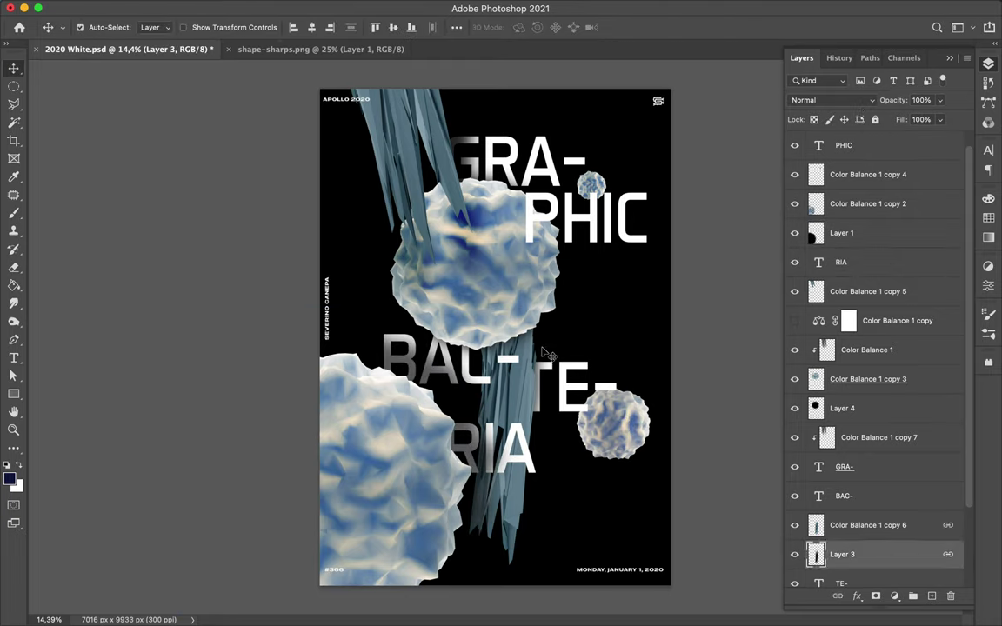
key("alt+bracketright")
key("alt+bracketleft")
key("ctrl+t")
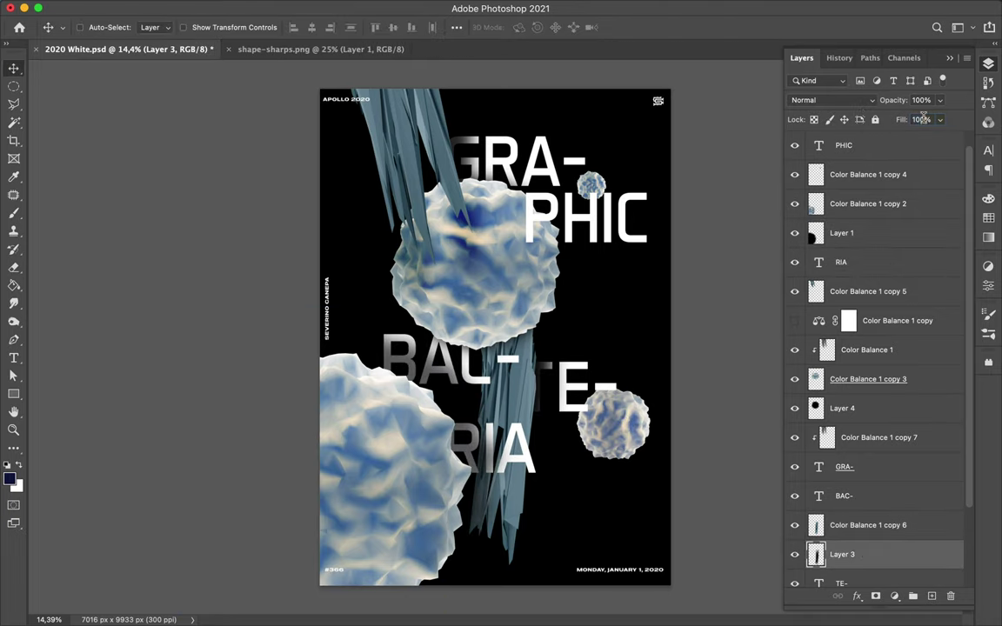
Add a new empty layer above the top sphere layer Color Balance 1 copy 4.
key("ctrl")
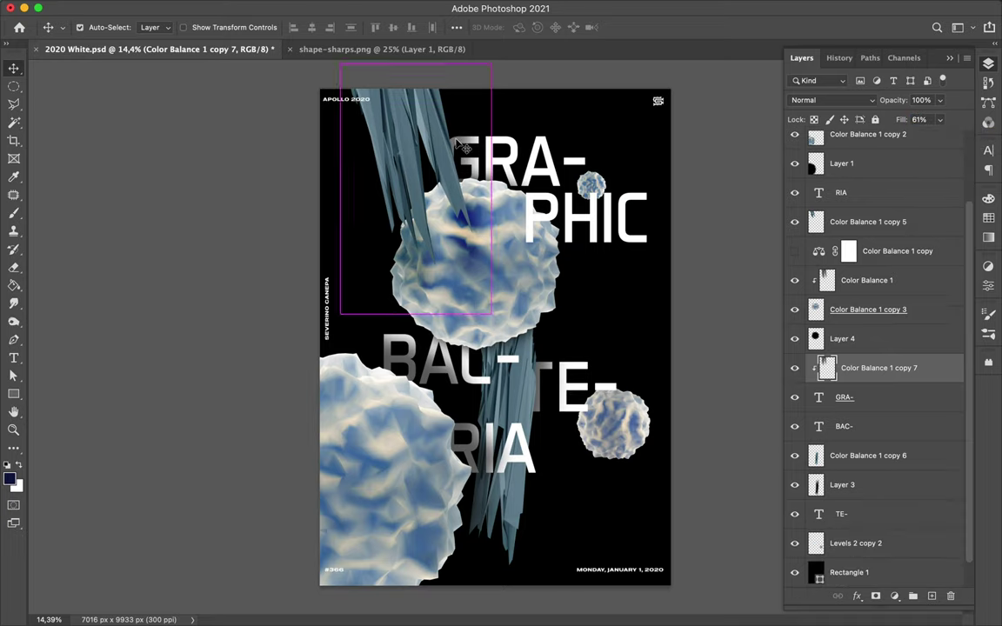
left_click(590, 224)
key("ctrl+shift+alt+n")
left_click(326, 8)
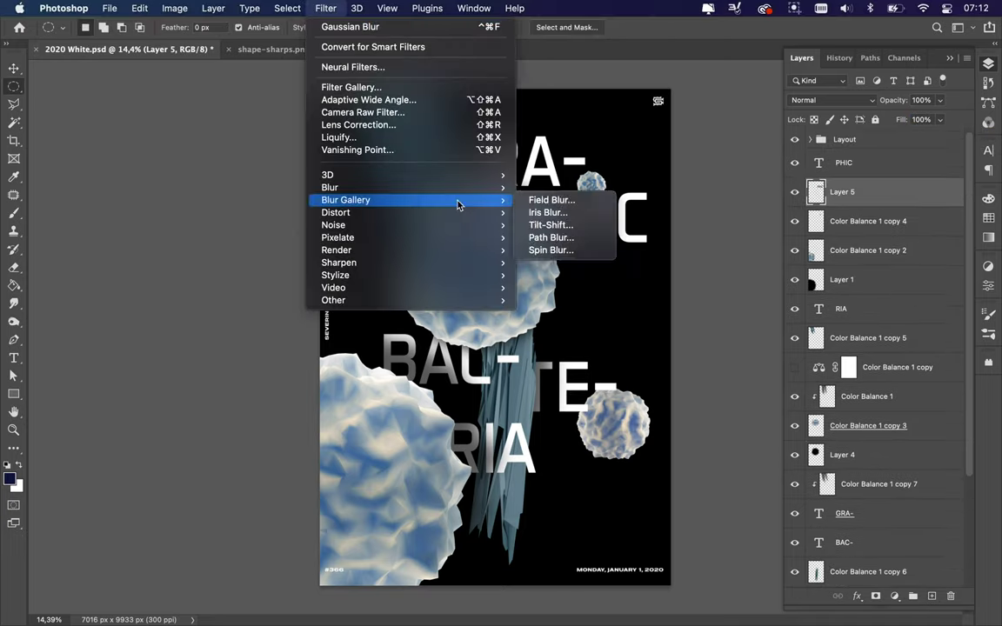
Apply the Gaussian blur and fill the background rectangle with dark navy.
left_click(733, 81)
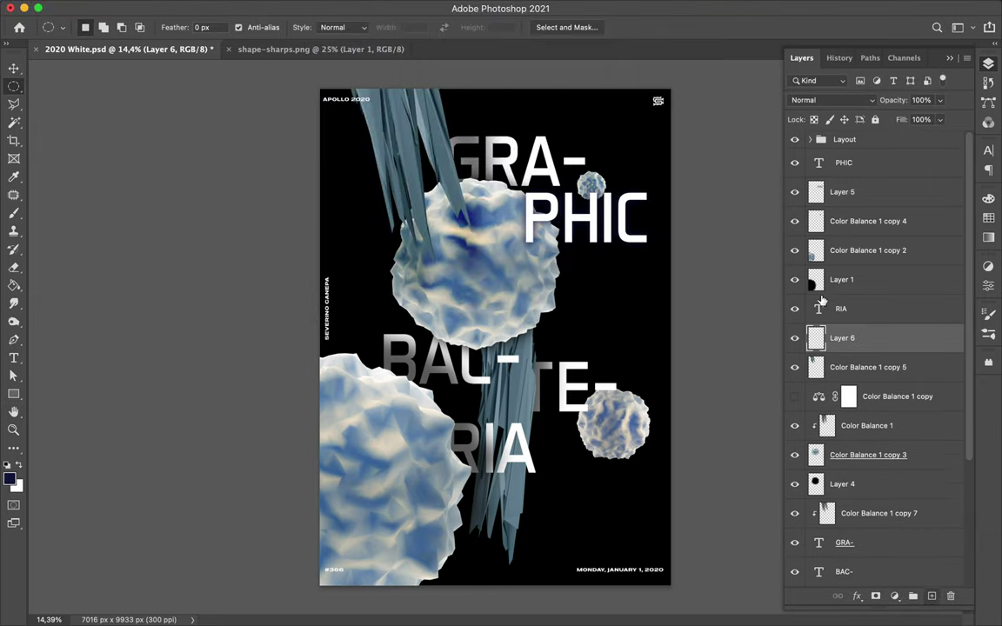
left_click(325, 8)
left_click(347, 29)
left_click(570, 396)
scroll(869, 556, "down", 3)
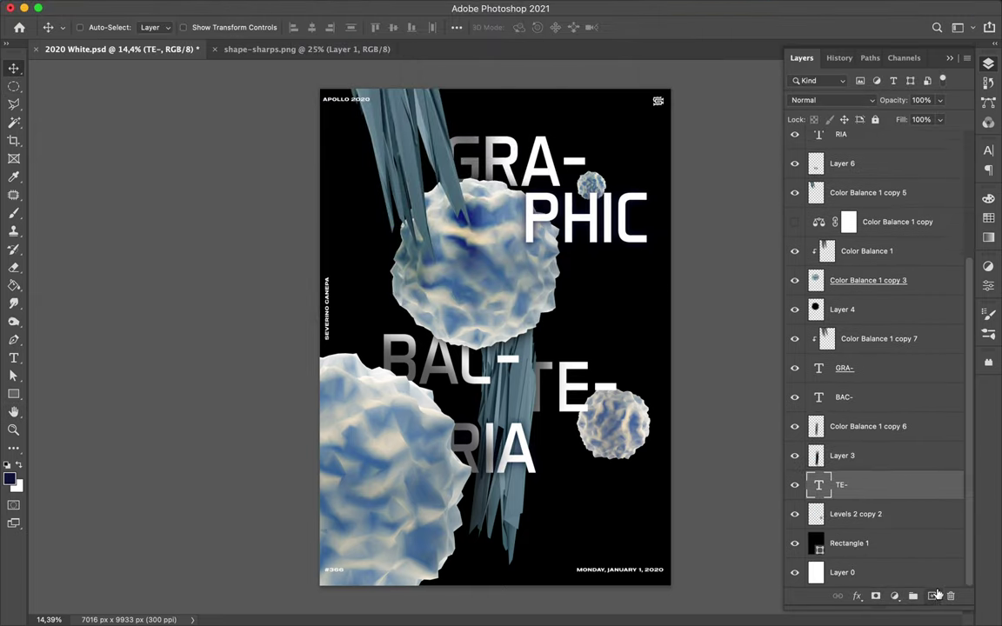
left_click(856, 571)
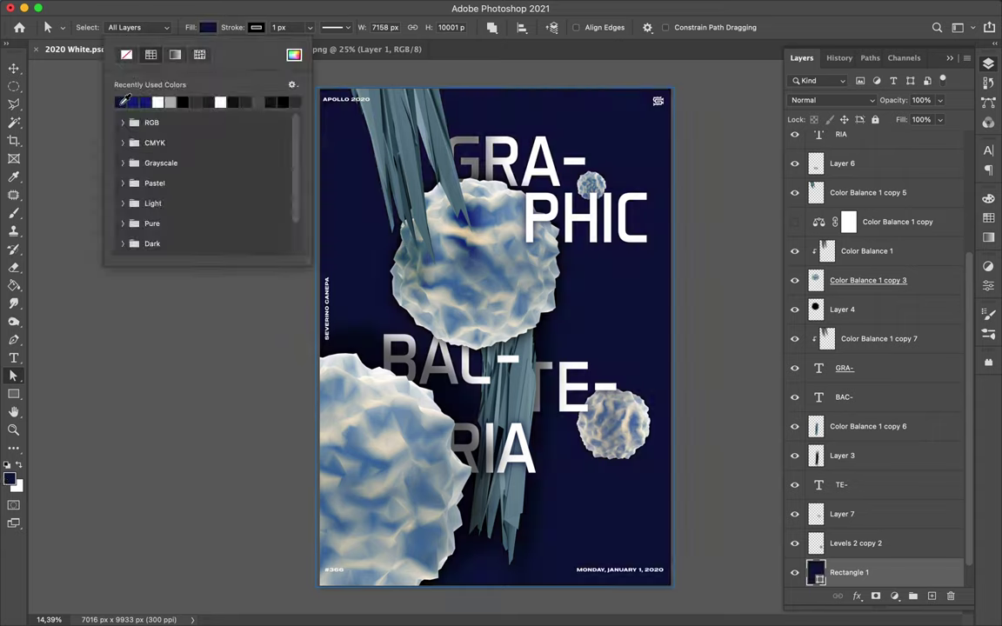
left_click(422, 204)
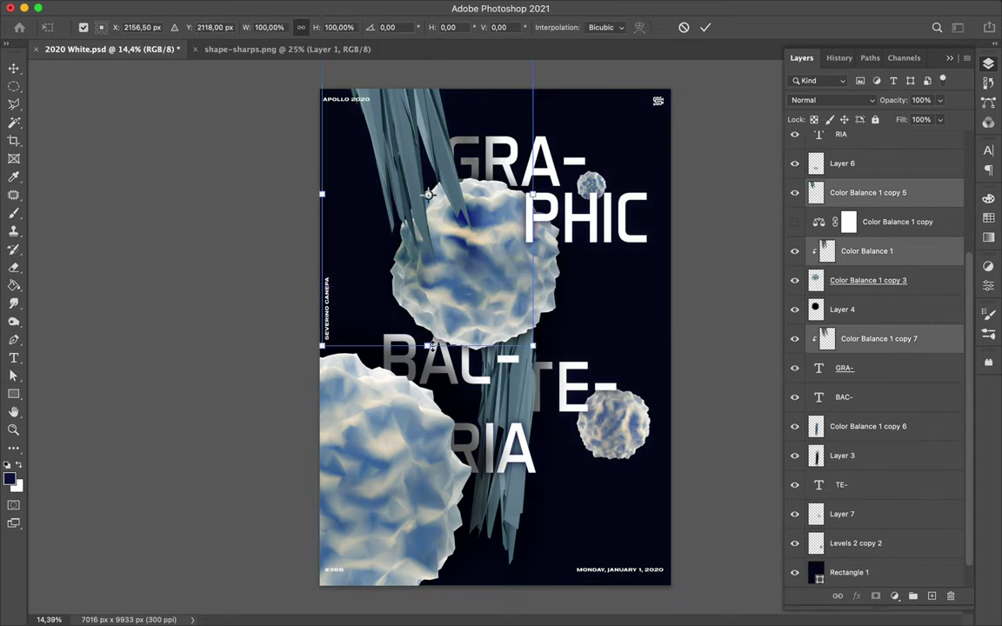
Shrink the upper layers to about 75% and 94%, then Gaussian-blur the dark circle layer at 85.4 px.
left_click_drag(431, 346, 425, 270)
left_click(469, 261, "ctrl")
key("ctrl+t")
left_click_drag(473, 350, 474, 341)
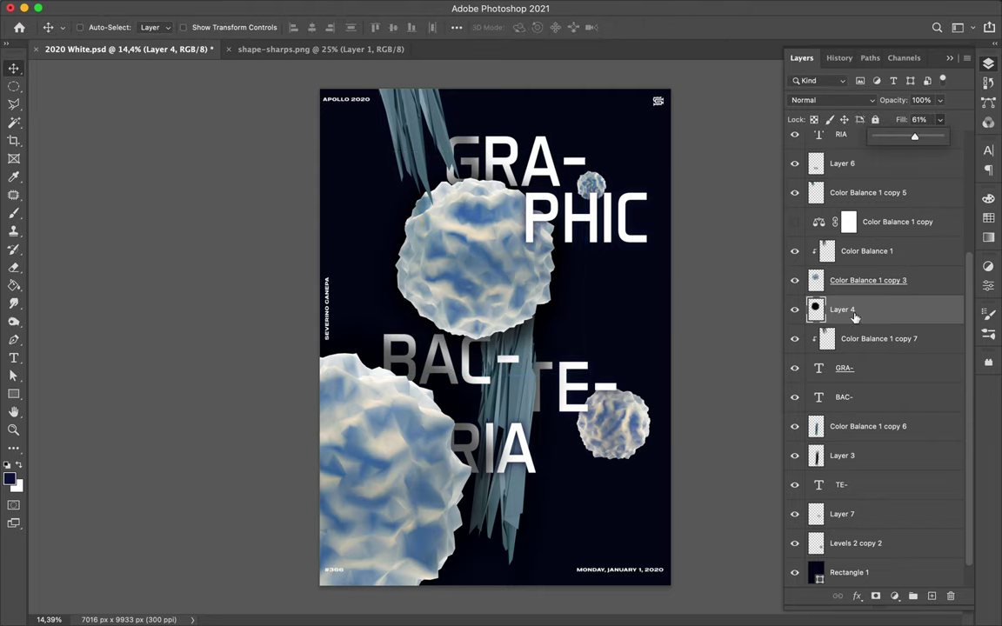
key("Delete")
left_click(350, 26)
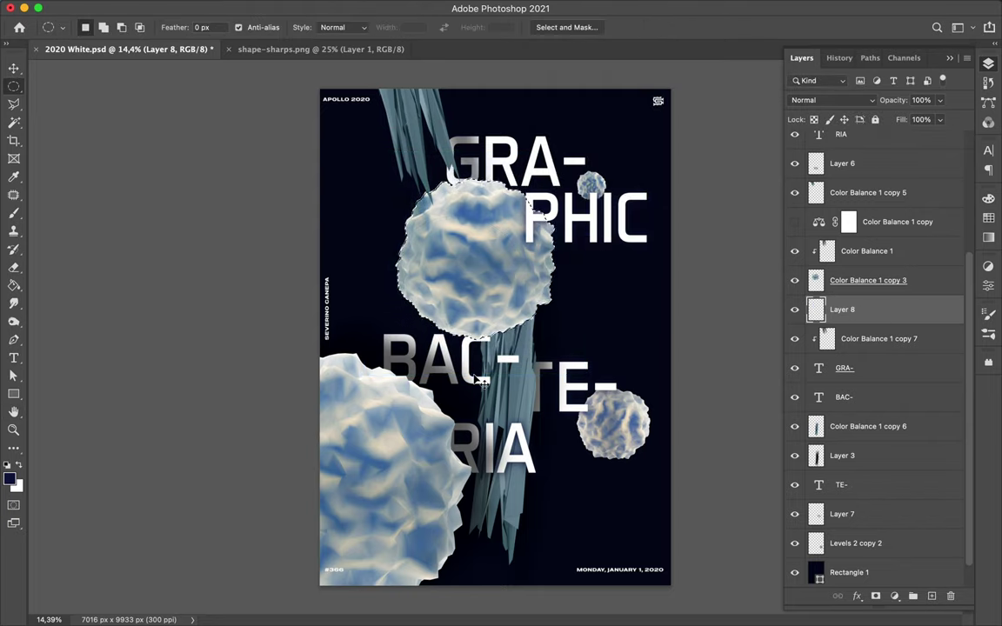
Move TE- up beside the upper bacterium.
key("v")
left_click(564, 376)
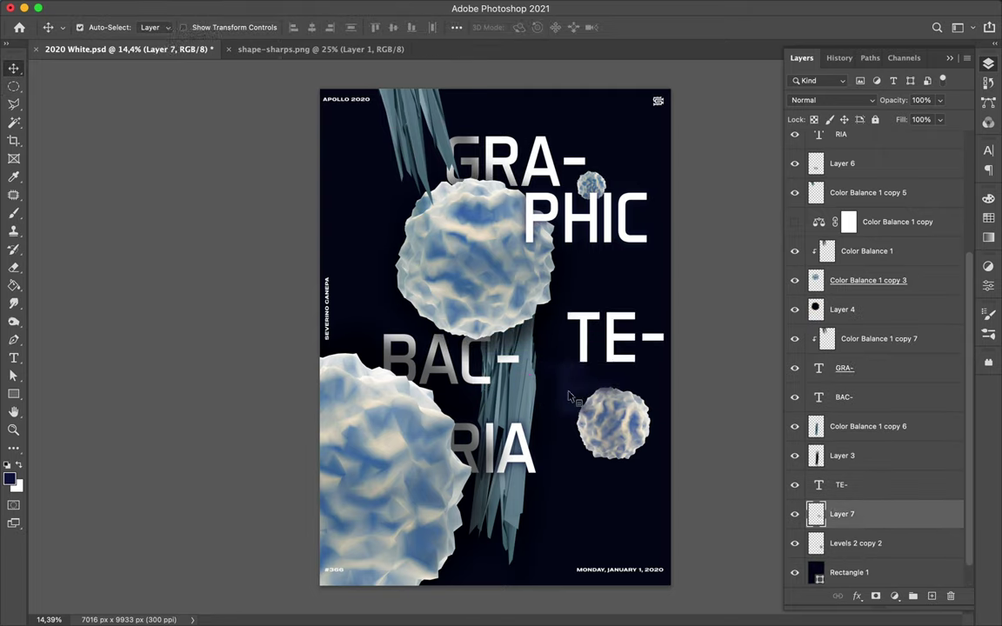
left_click_drag(570, 396, 565, 405)
Duplicate the small bacterium, place it above the title, and shift the title lines.
left_click_drag(853, 505, 869, 448)
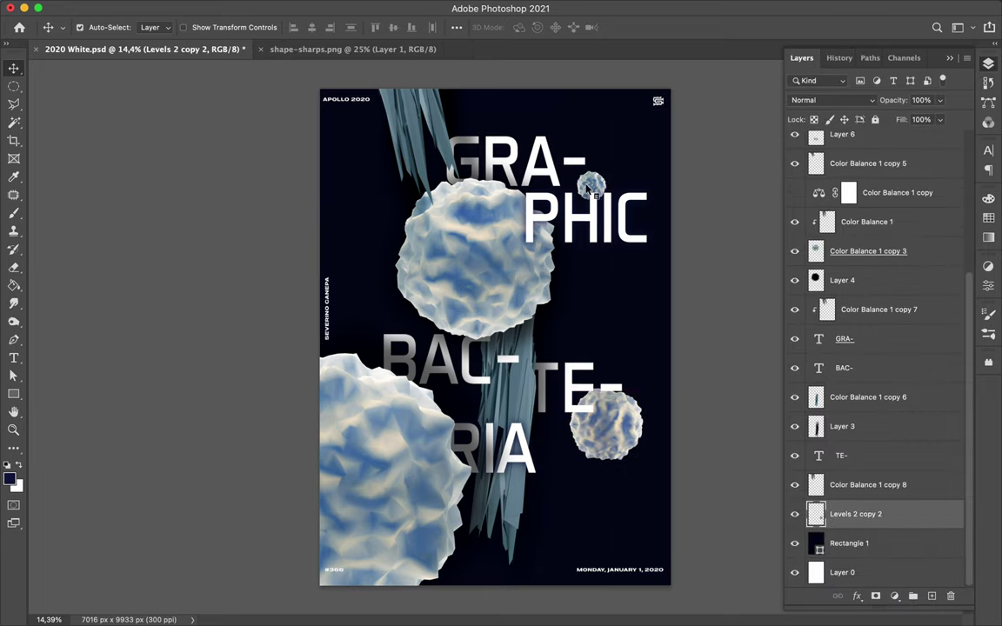
left_click_drag(587, 187, 572, 148)
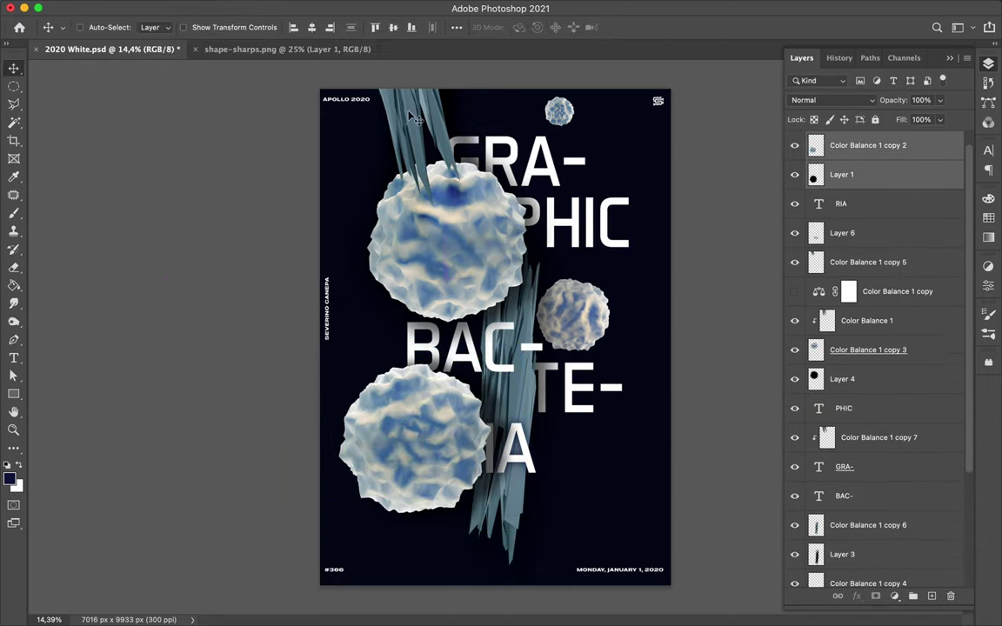
left_click(831, 100)
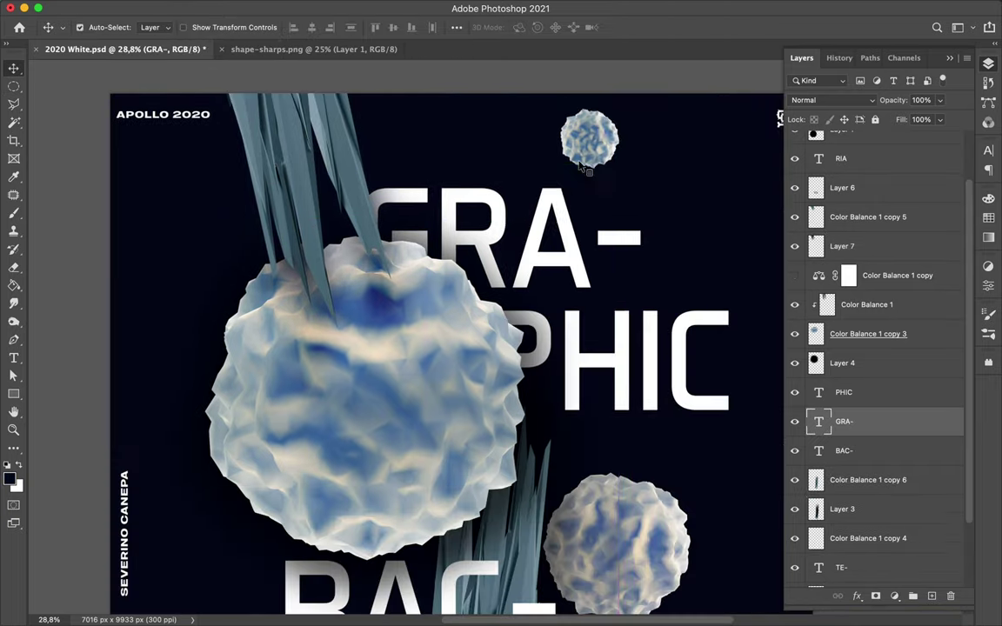
left_click_drag(411, 497, 574, 498)
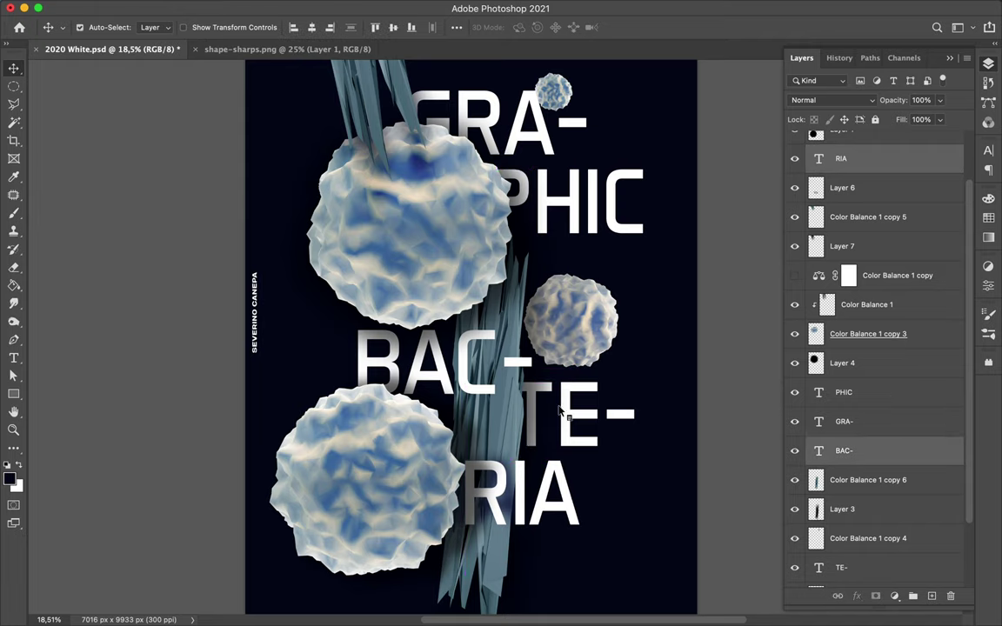
Scale the title text and change its font to Celdum Bold.
key("ctrl+t")
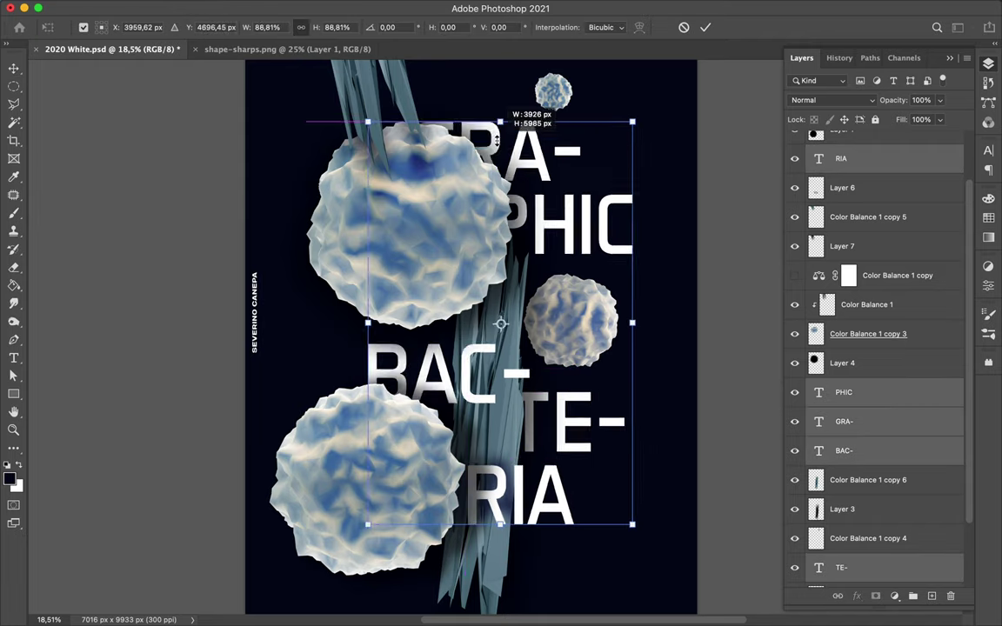
key("Return")
left_click(901, 170)
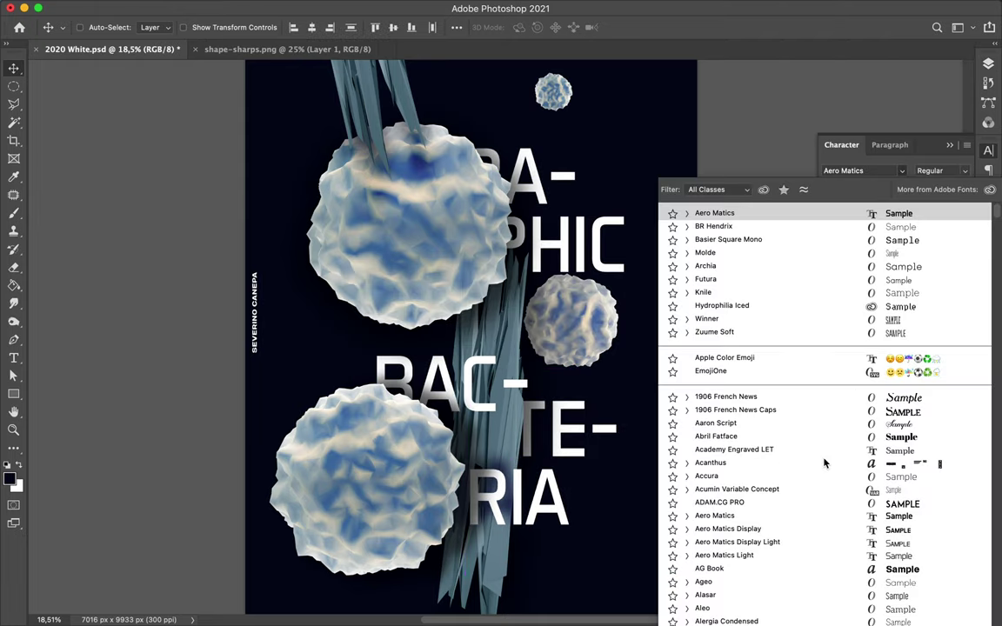
scroll(822, 462, "down", 10)
scroll(798, 439, "down", 10)
scroll(739, 276, "down", 8)
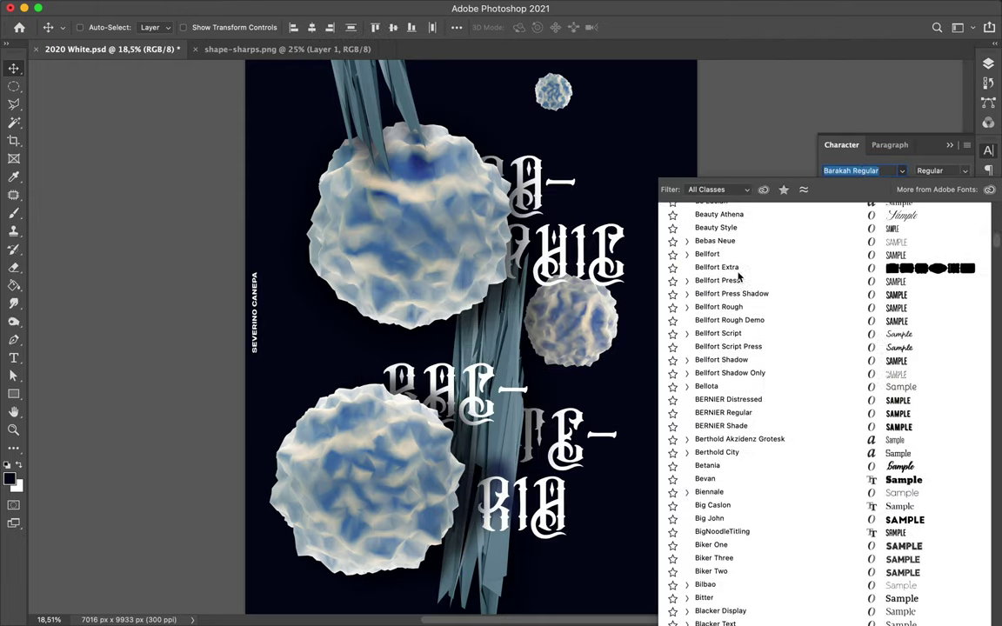
scroll(737, 347, "up", 6)
scroll(738, 478, "down", 4)
scroll(735, 487, "down", 5)
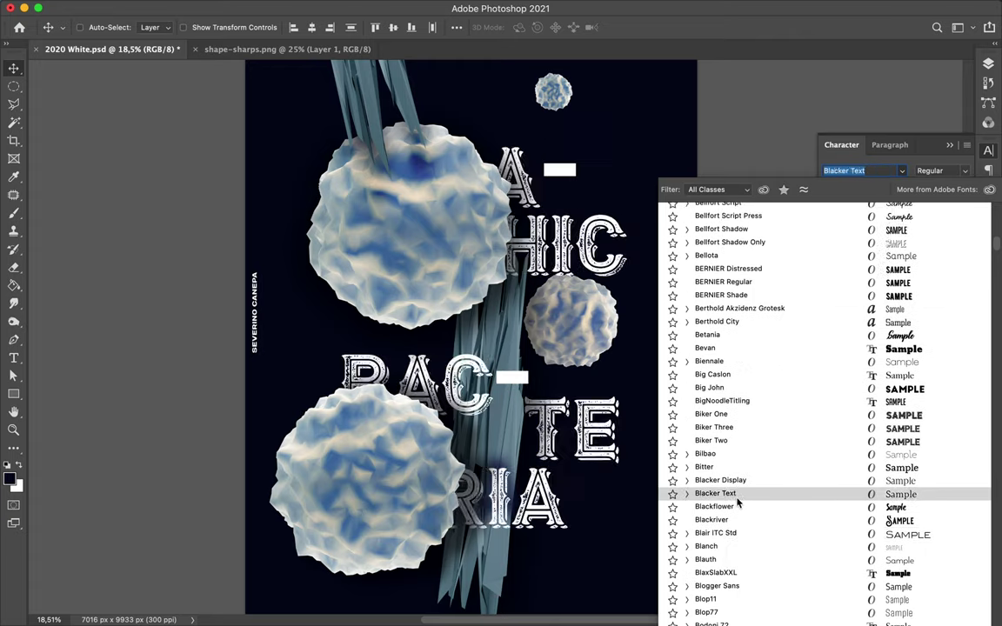
scroll(731, 508, "down", 1)
scroll(704, 576, "down", 5)
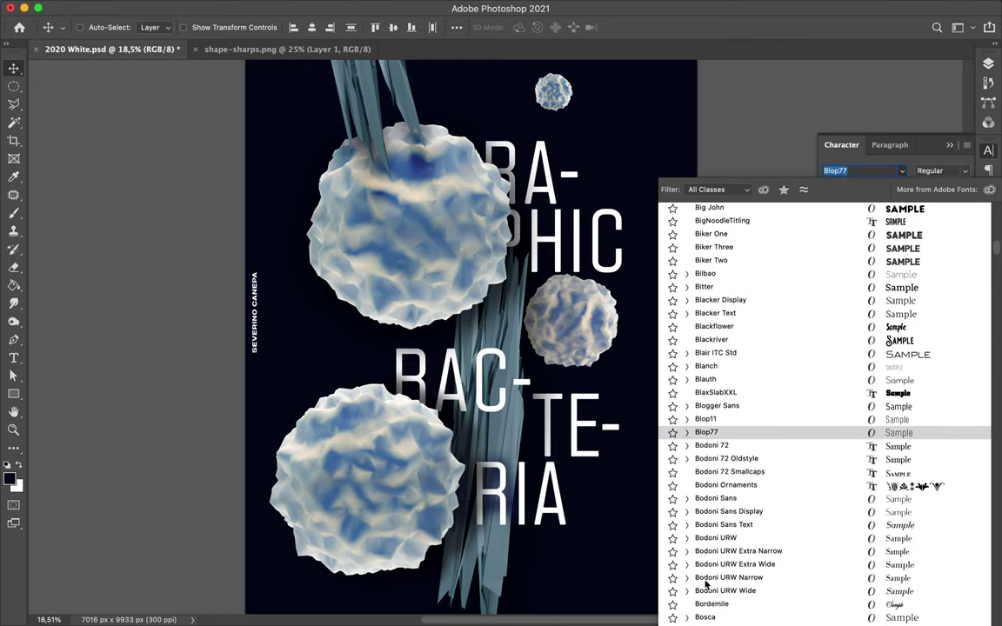
scroll(708, 578, "down", 8)
scroll(726, 567, "down", 2)
scroll(722, 565, "down", 4)
left_click(687, 565)
scroll(717, 557, "down", 1)
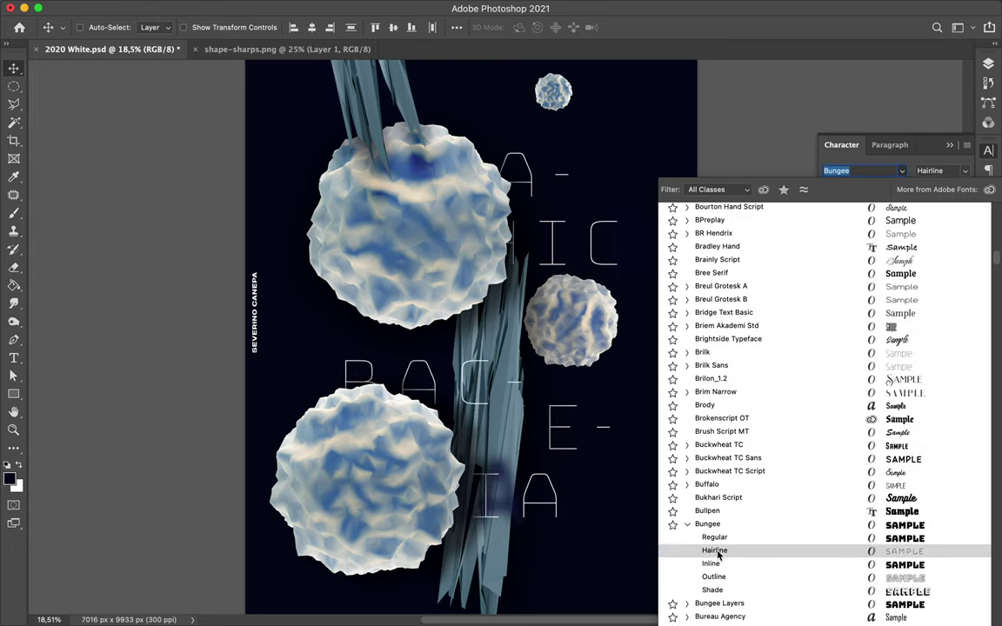
scroll(722, 531, "down", 7)
left_click(687, 503)
scroll(704, 522, "down", 6)
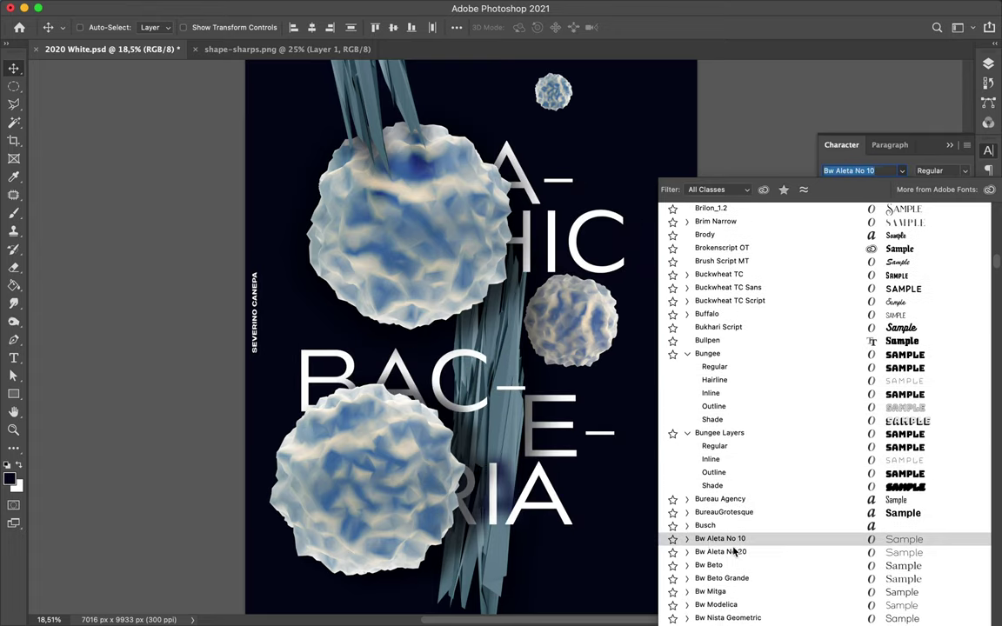
scroll(726, 549, "down", 3)
scroll(722, 537, "down", 5)
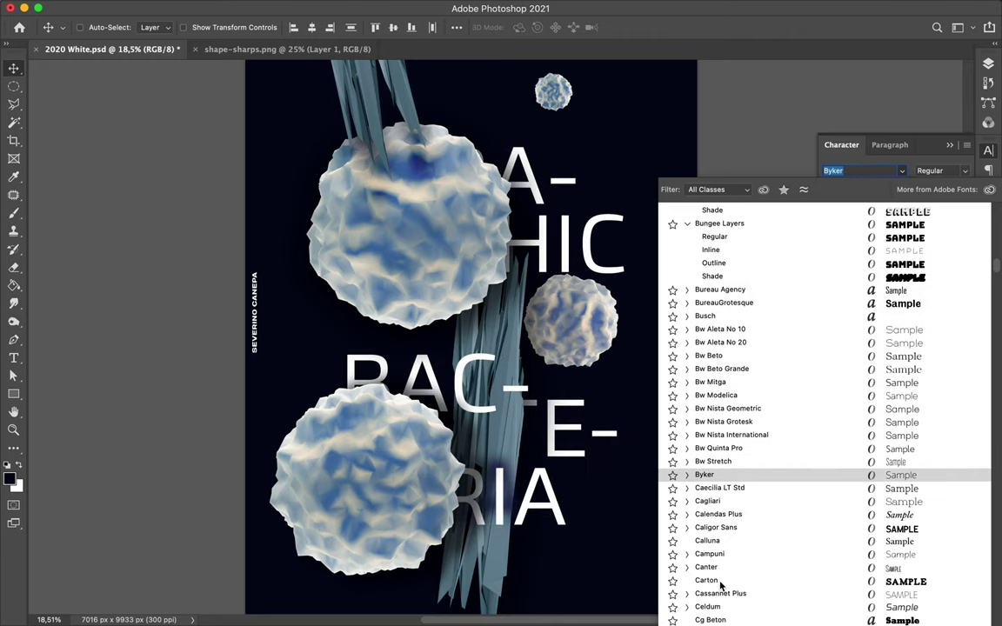
scroll(720, 531, "down", 4)
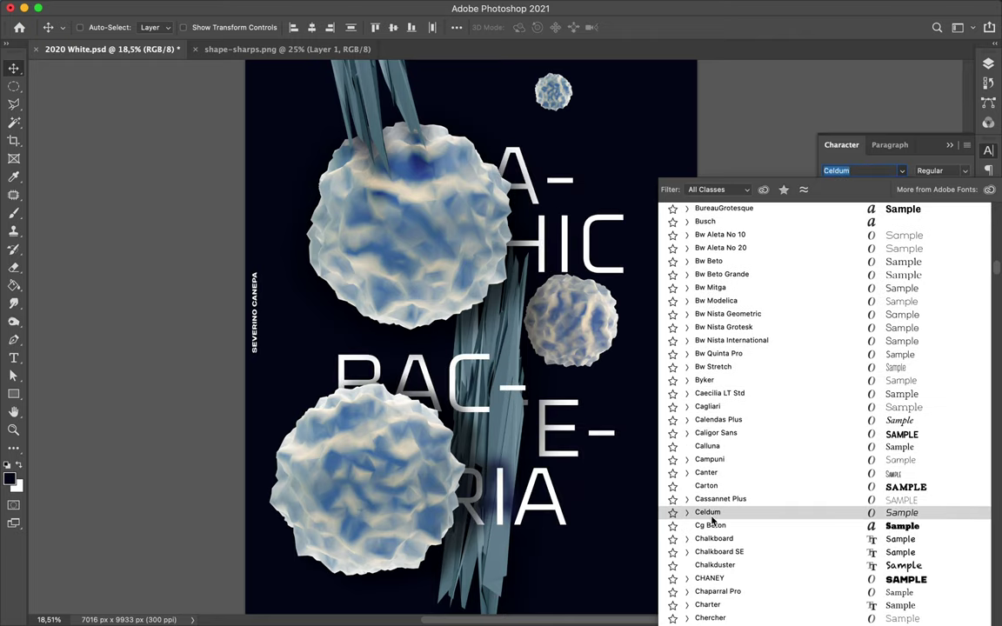
left_click(706, 586)
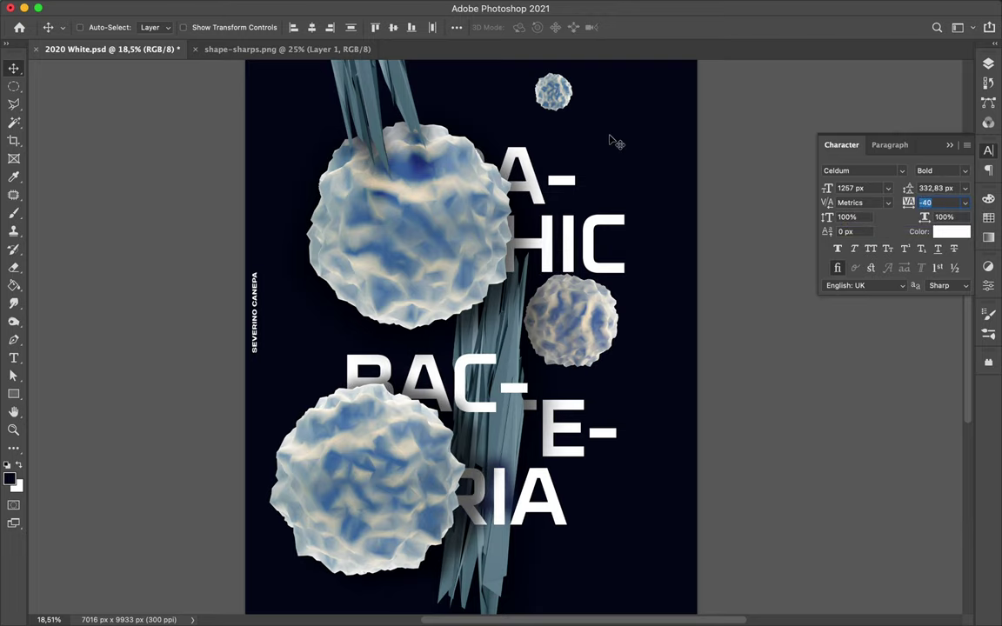
Move the shards down-left, place GRA- before PHIC, and raise the upper bacterium.
mouse_move(515, 249)
left_mouse_down()
mouse_move(393, 311)
mouse_move(522, 513)
left_mouse_up()
key("F7")
left_click_drag(504, 156, 391, 348)
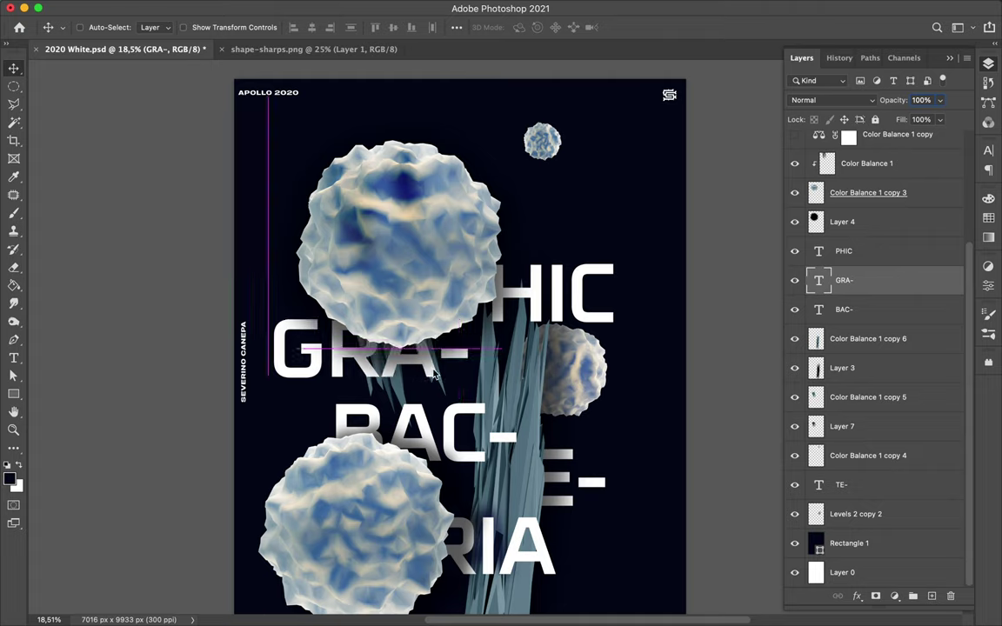
left_click_drag(452, 274, 465, 322)
left_click_drag(547, 270, 567, 304)
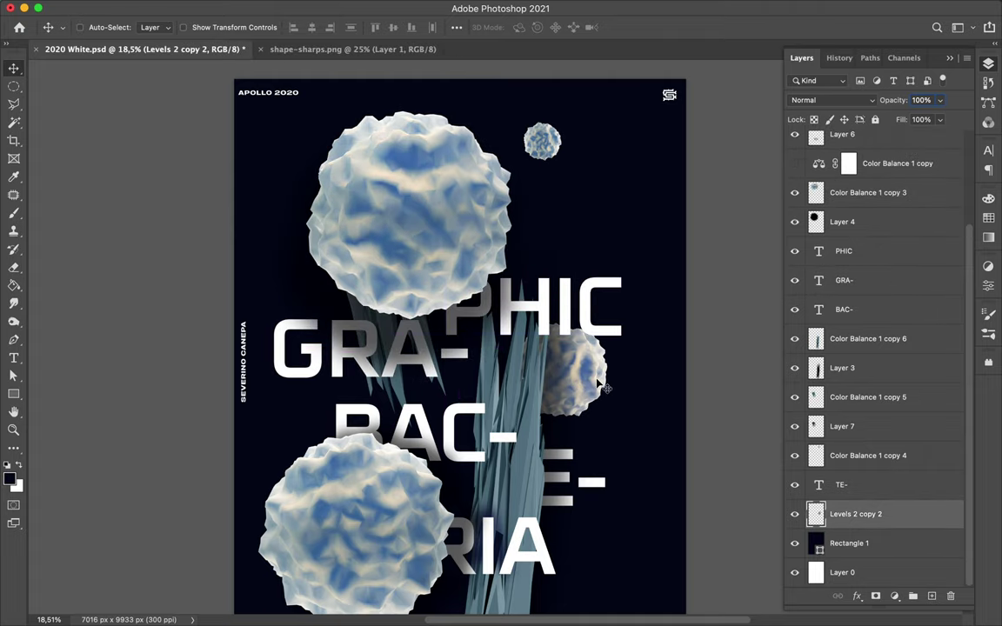
Select the three title text layers and scale the lettering down together.
left_click_drag(599, 386, 557, 296)
scroll(556, 348, "down", 2)
left_click_drag(556, 392, 611, 406)
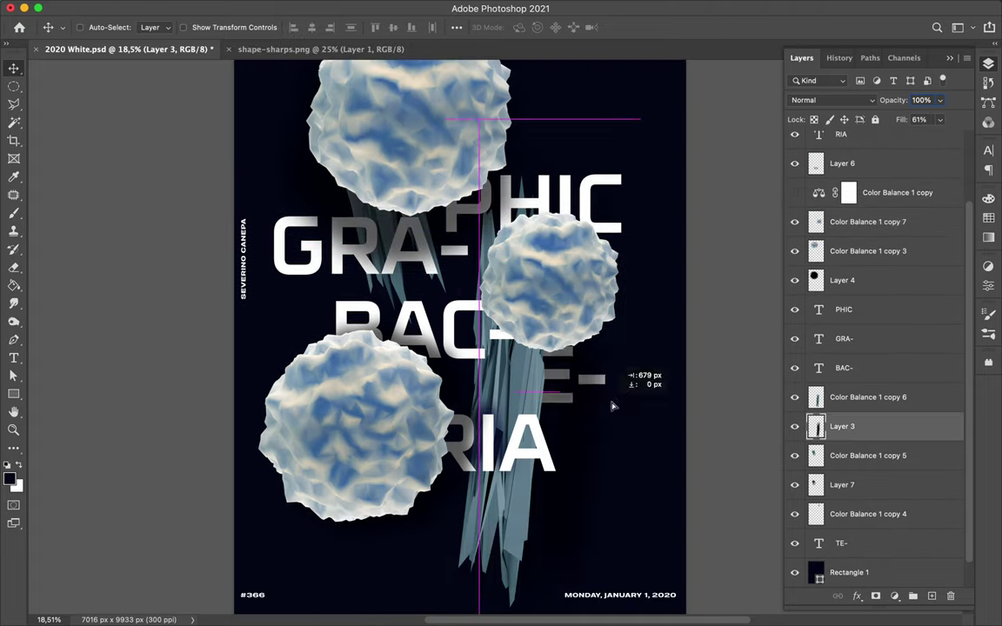
left_click(840, 542)
left_click(843, 309, "super")
left_click(844, 338, "super")
key("super+t")
left_click_drag(609, 170, 585, 156)
key("Return")
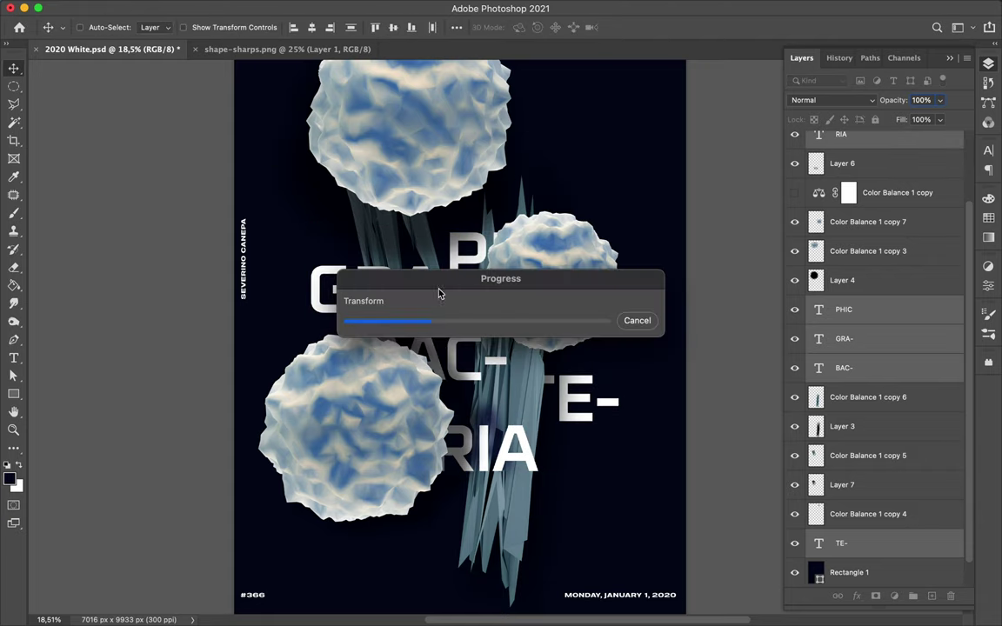
Place the GRA- copy above the sphere layer and erase parts of it.
scroll(438, 294, "up", 3)
left_click_drag(435, 400, 427, 335)
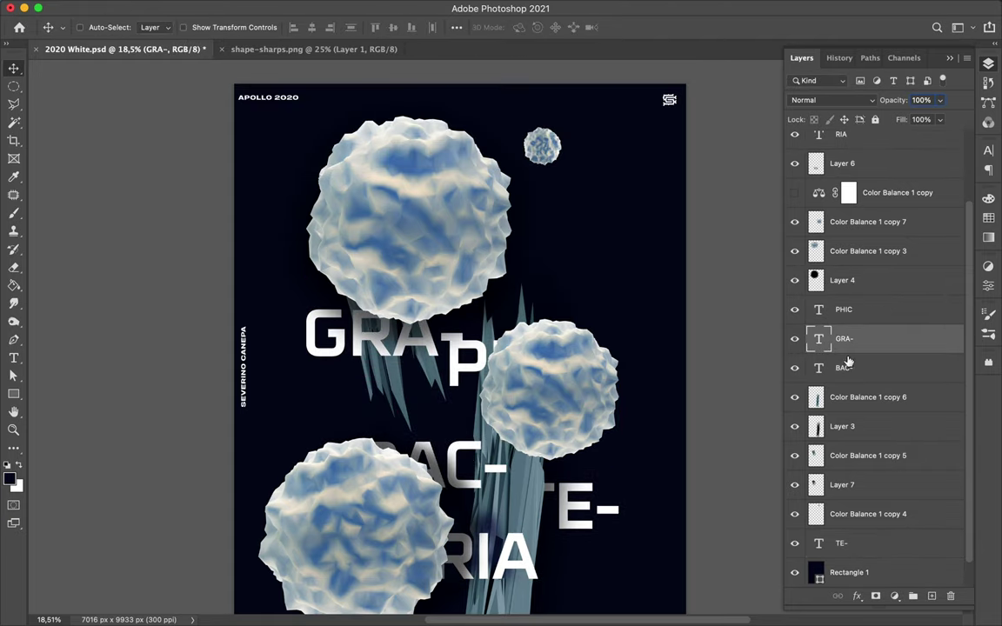
left_click_drag(848, 362, 848, 239)
key("e")
right_click(454, 202)
key("Escape")
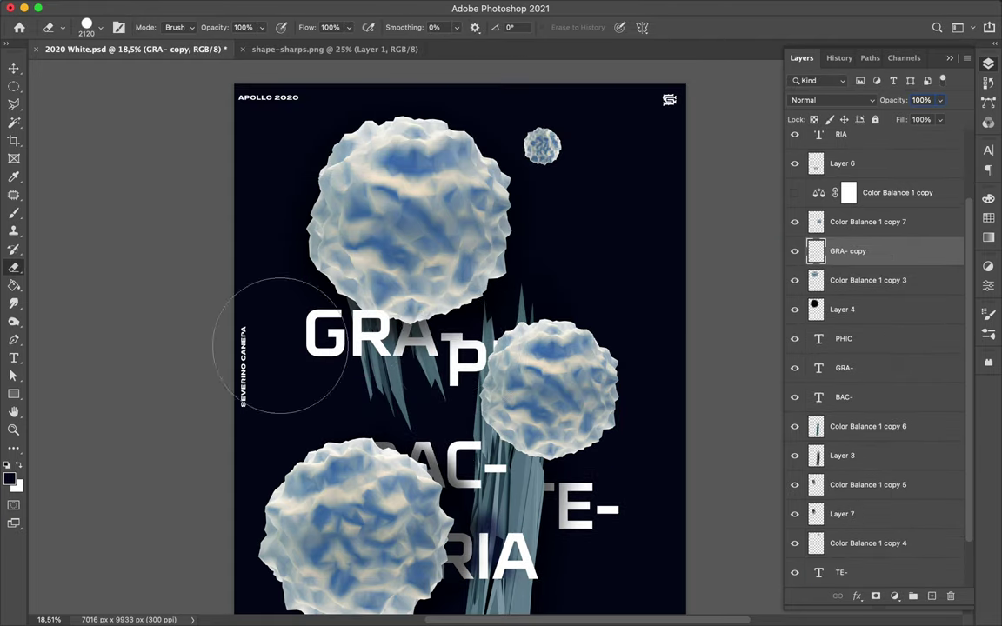
key("v")
Move GRA- up above PHIC and shift a PHIC copy leftward.
scroll(383, 363, "up", 2)
left_click(852, 370, "super")
left_click_drag(351, 353, 357, 346)
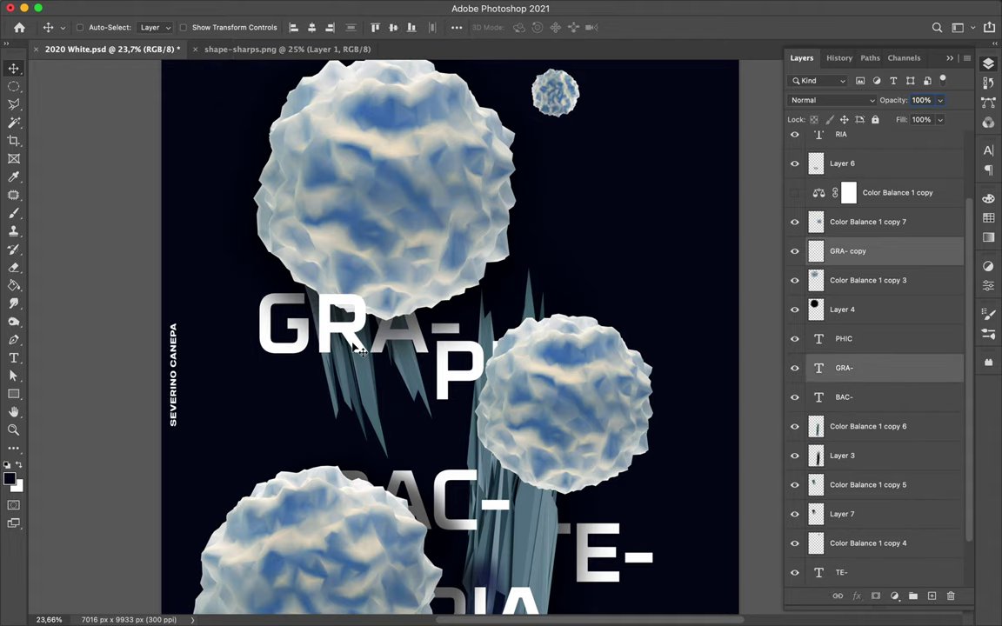
left_click_drag(458, 389, 339, 404)
scroll(383, 365, "down", 3)
left_click_drag(844, 338, 863, 222)
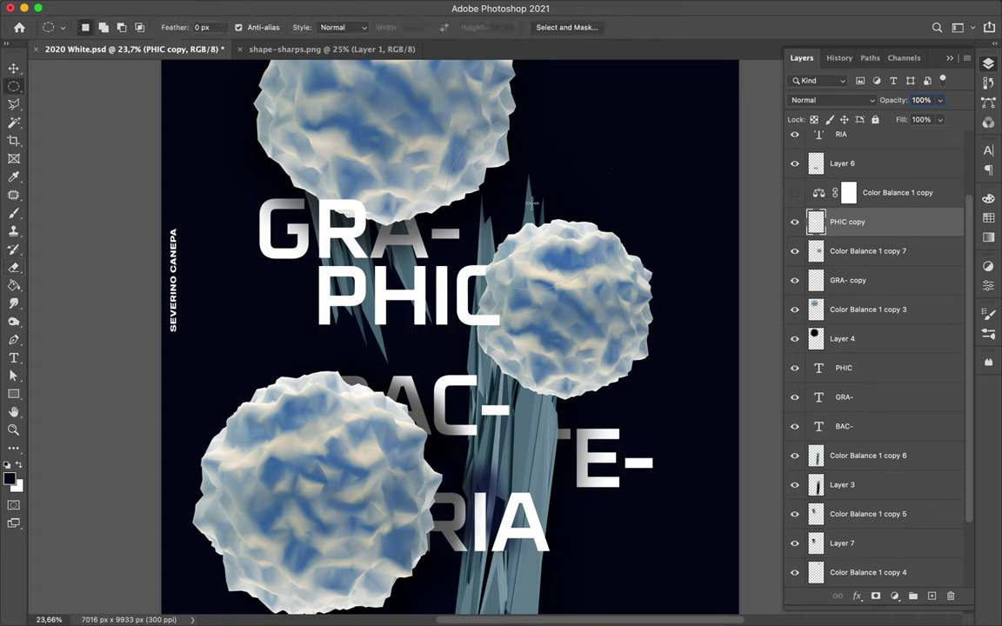
key("v")
scroll(532, 204, "down", 2)
left_click(589, 414)
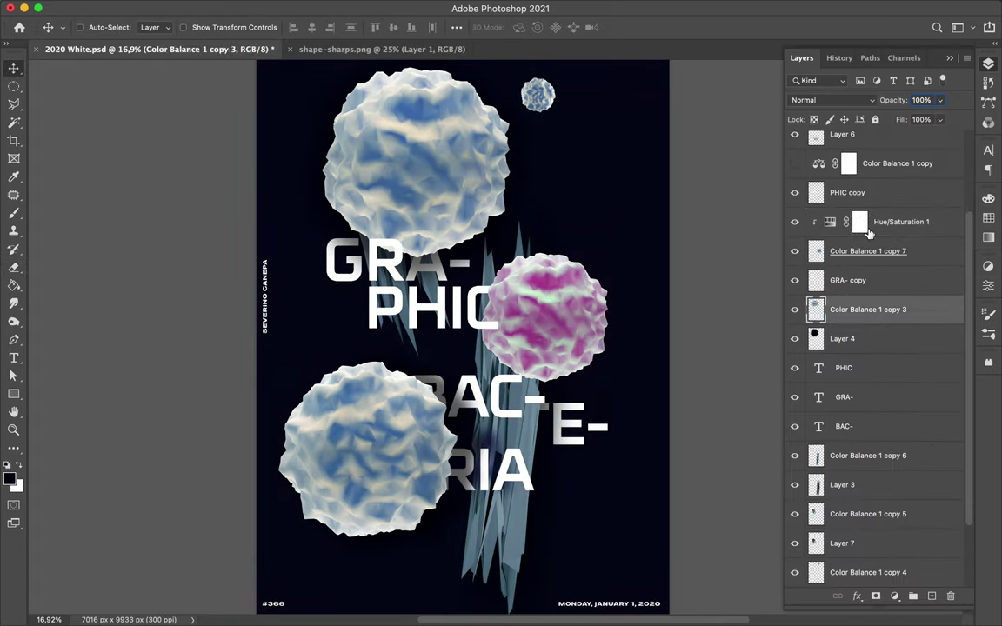
Shrink the lower-left sphere slightly and copy the pink Hue/Saturation tint onto it.
scroll(489, 228, "down", 2)
left_click(489, 229, "ctrl")
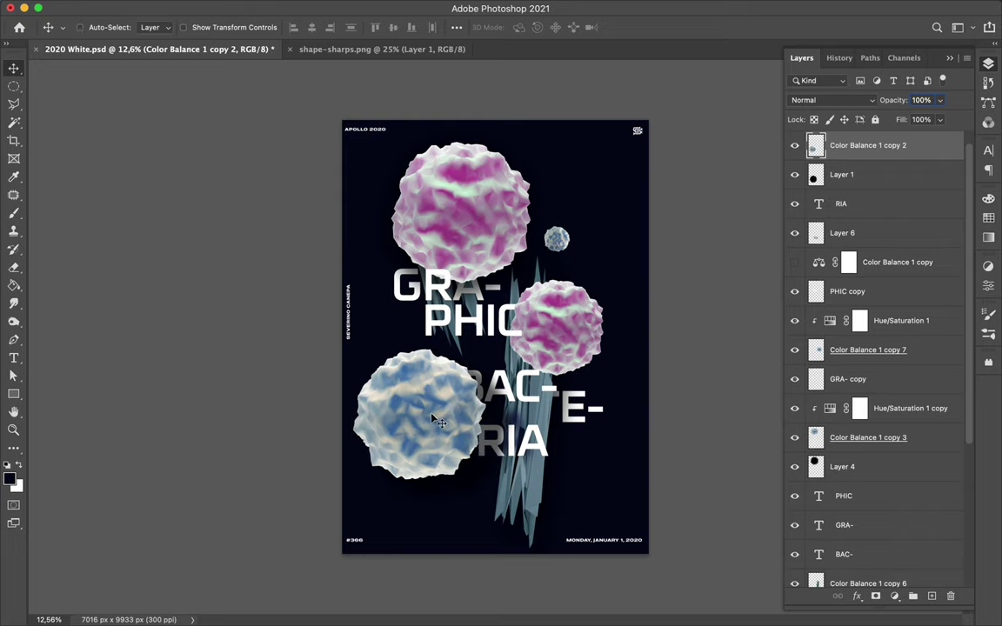
key("ctrl+t")
left_click_drag(353, 479, 371, 462)
scroll(541, 377, "up", 2)
left_click(532, 348, "ctrl")
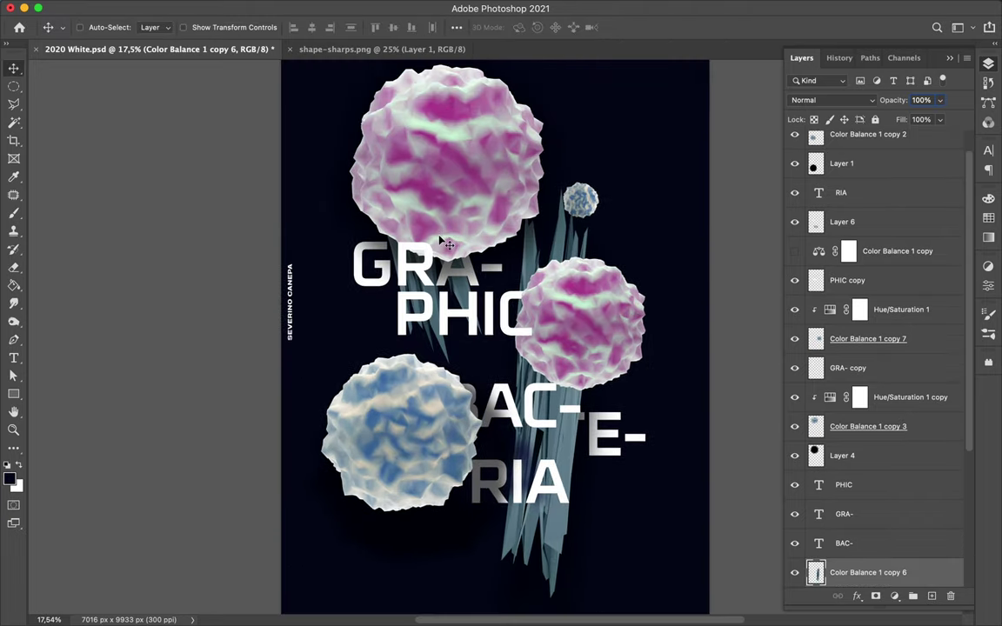
scroll(499, 412, "down", 2)
left_click_drag(869, 134, 871, 504)
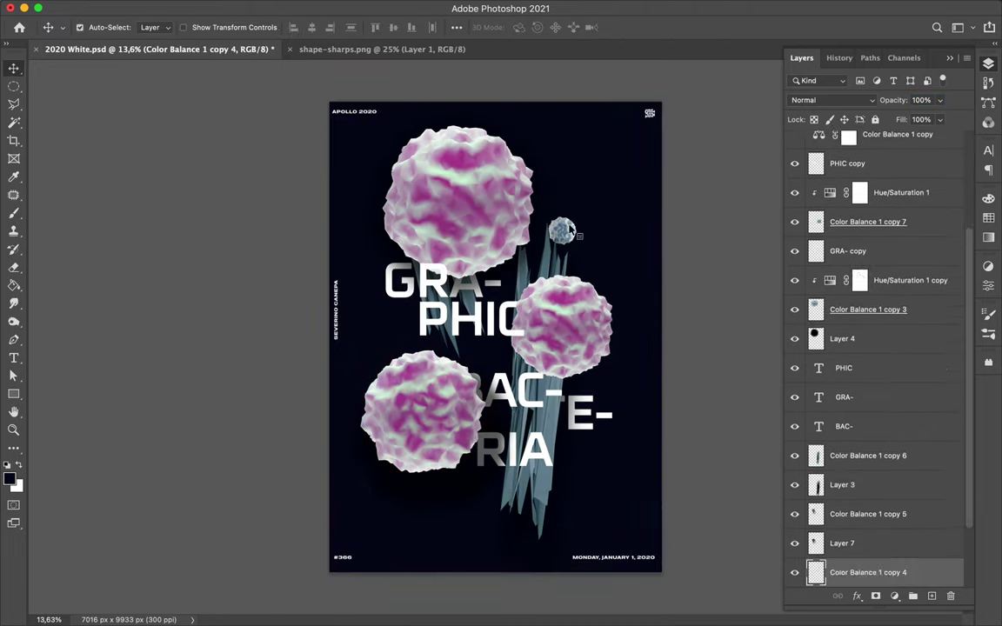
Nudge the RIA line of the title slightly.
scroll(565, 263, "up", 2)
left_click_drag(423, 458, 555, 504)
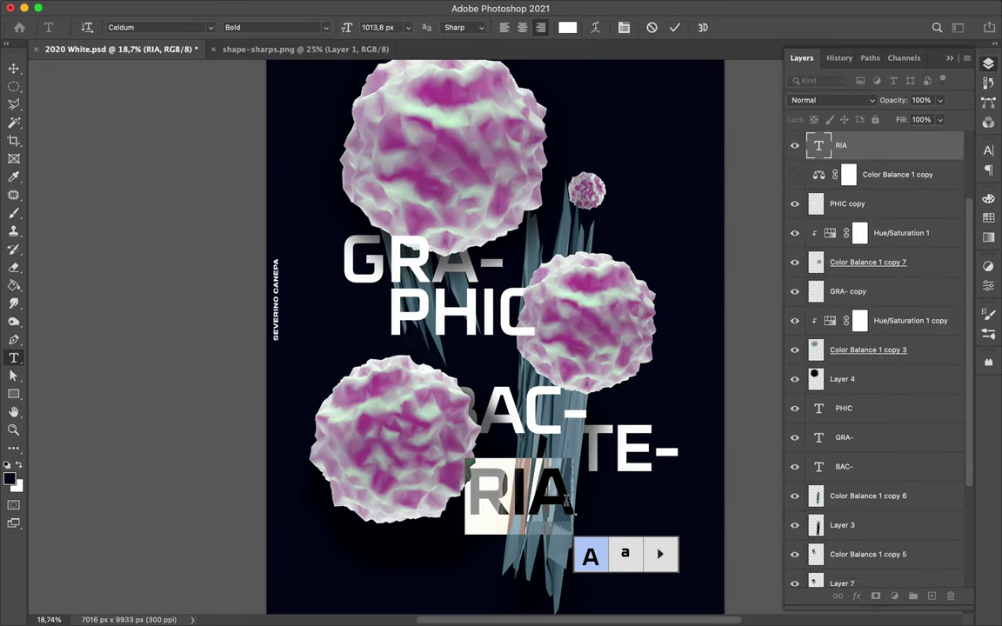
scroll(356, 305, "down", 3)
scroll(637, 242, "up", 3)
Duplicate the background rectangle and fill it with a magenta gradient at 31% stop opacity.
key("a")
left_click(637, 242)
scroll(609, 311, "down", 2)
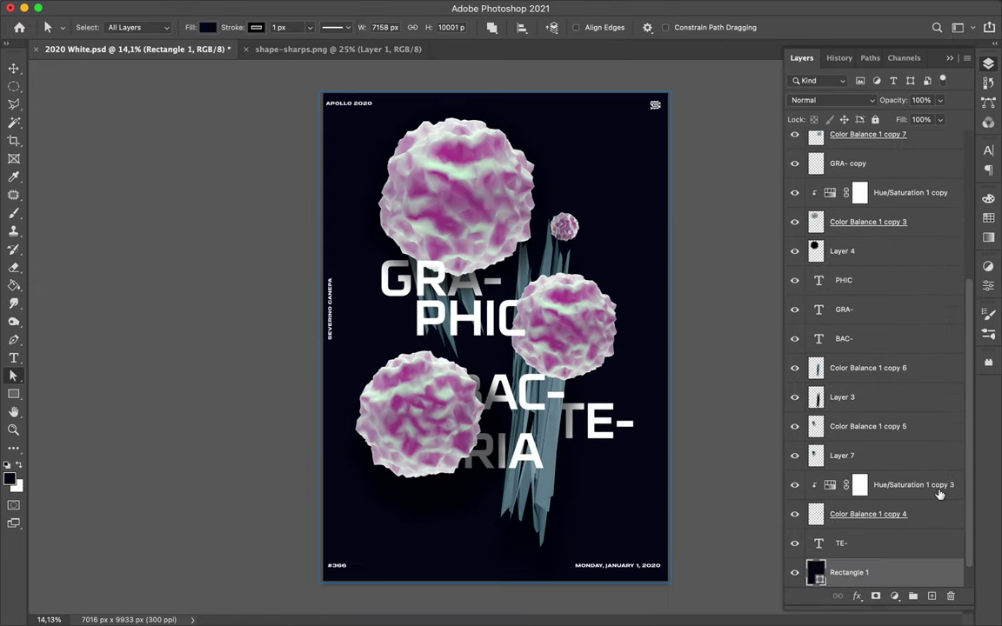
key("a")
left_click(122, 27)
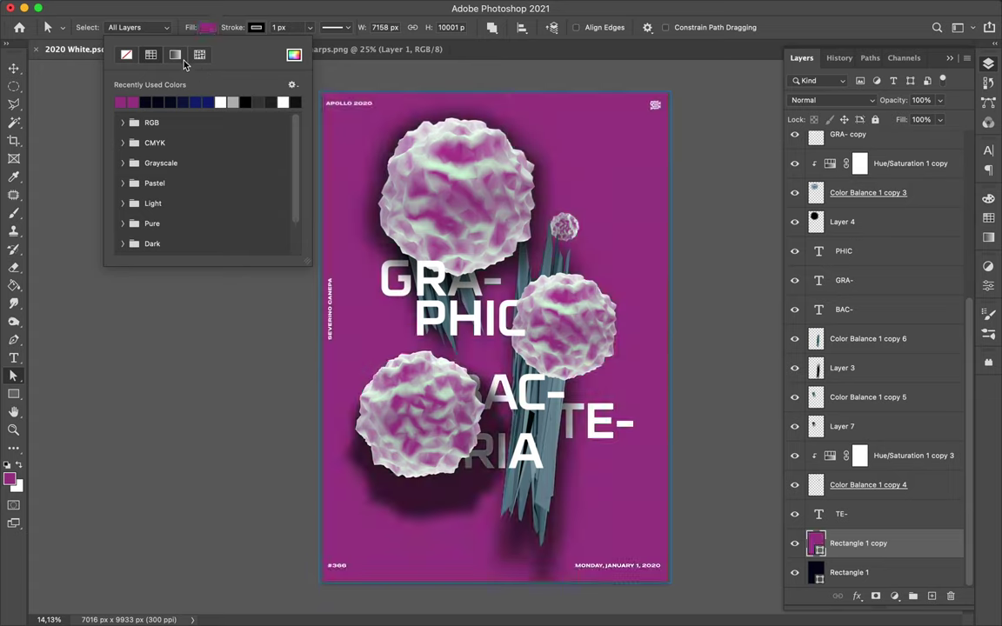
left_click(175, 54)
double_click(294, 213)
left_click(396, 433)
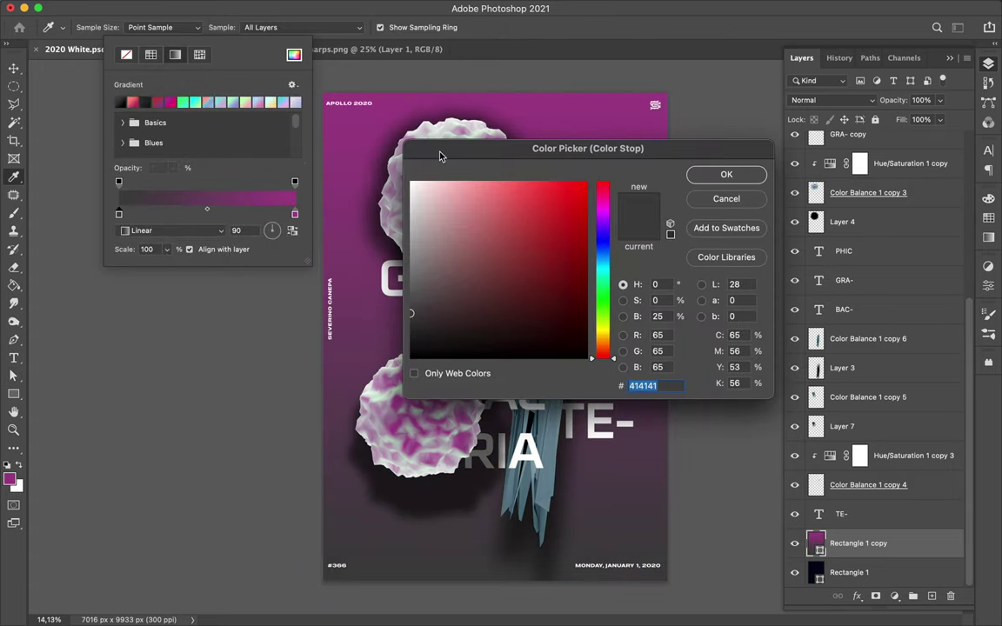
left_click(376, 195)
left_click(726, 174)
left_click(133, 185)
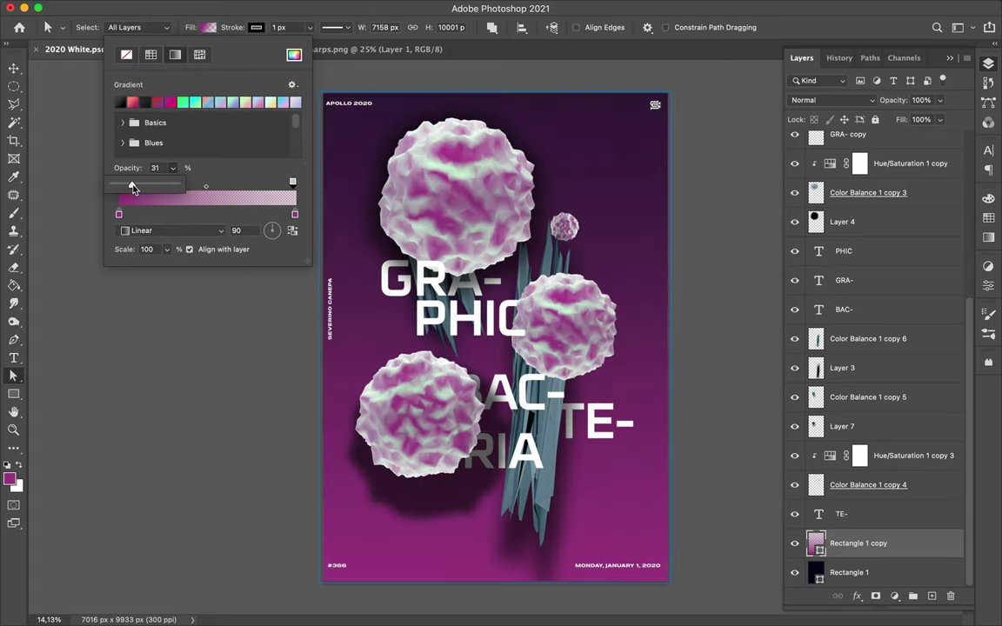
Try the rectangle copy in Exclusion blend at 18% fill, then delete it.
left_click(833, 100)
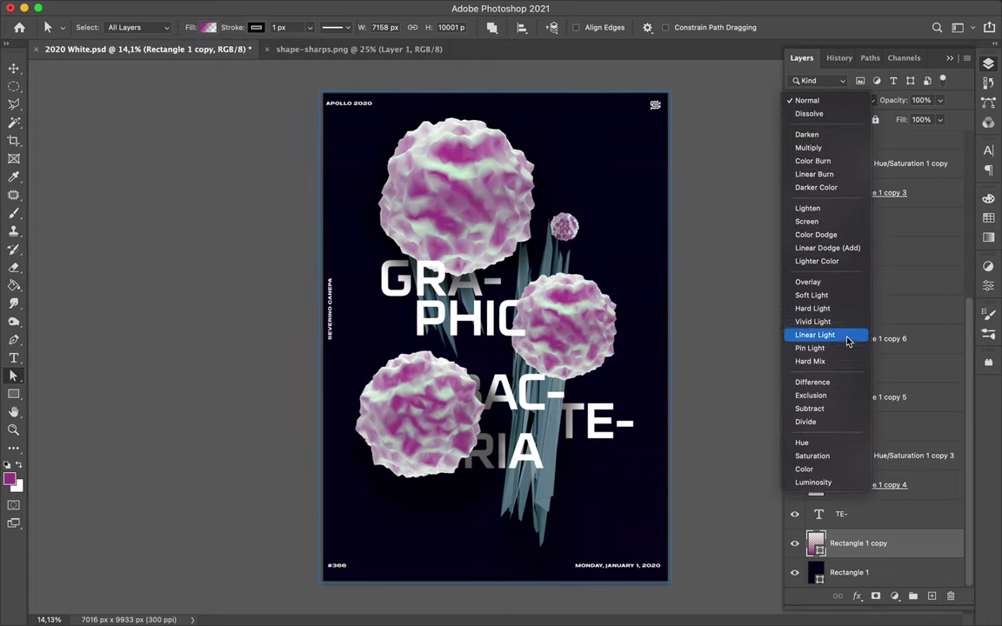
left_click(811, 395)
left_click_drag(939, 119, 888, 139)
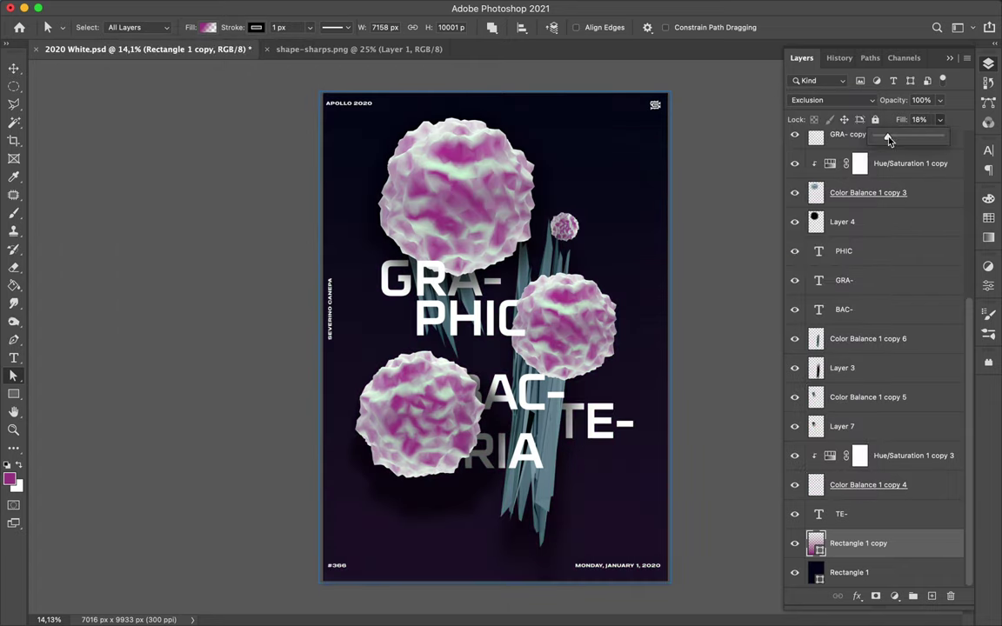
key("BackSpace")
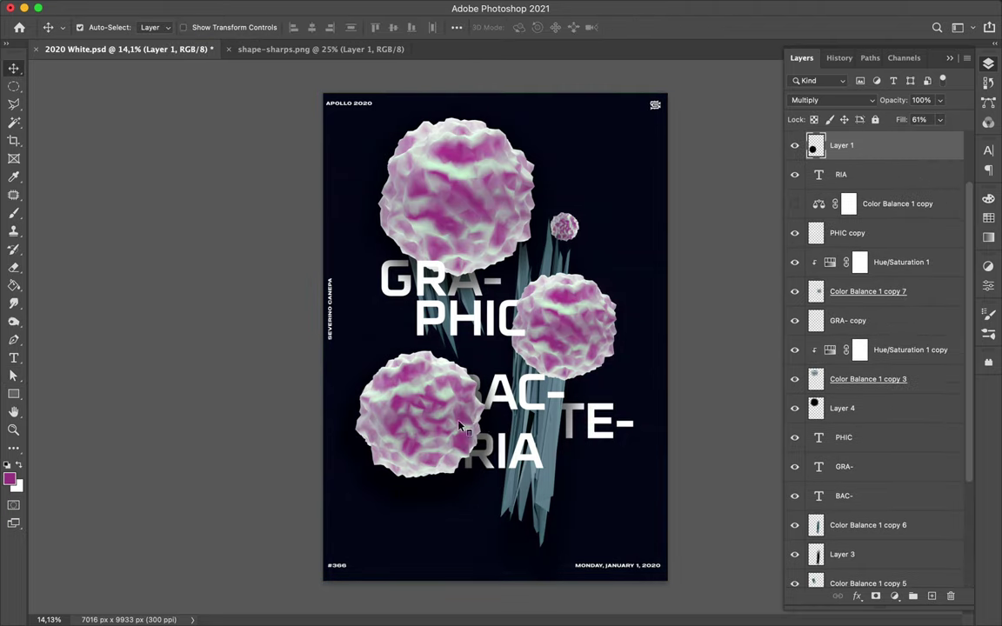
Edit the date caption, nudge it up, set it in Basier Square Mono Regular, and transform it.
left_click(966, 170)
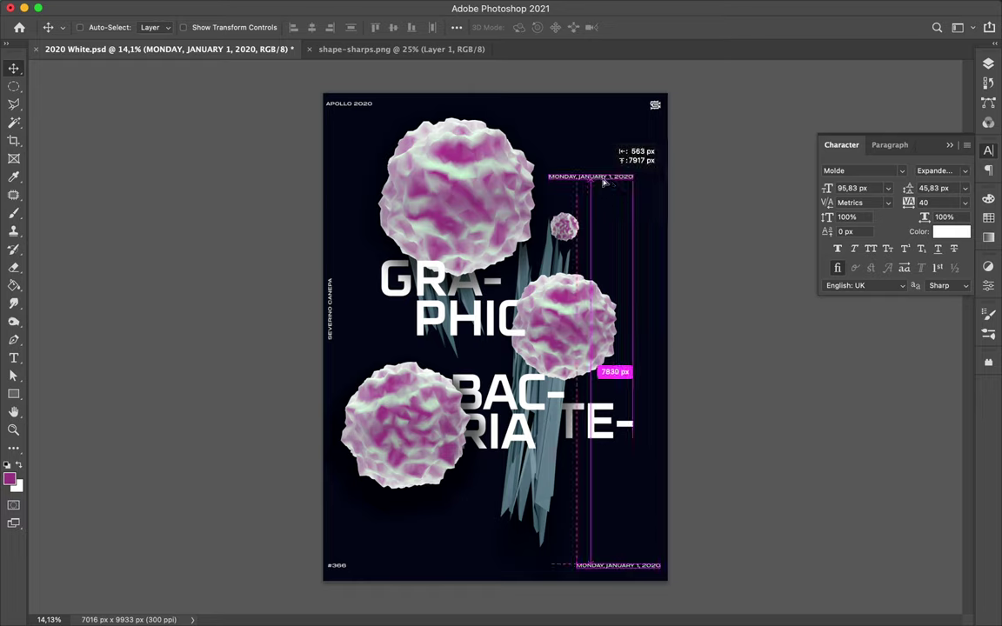
double_click(585, 192)
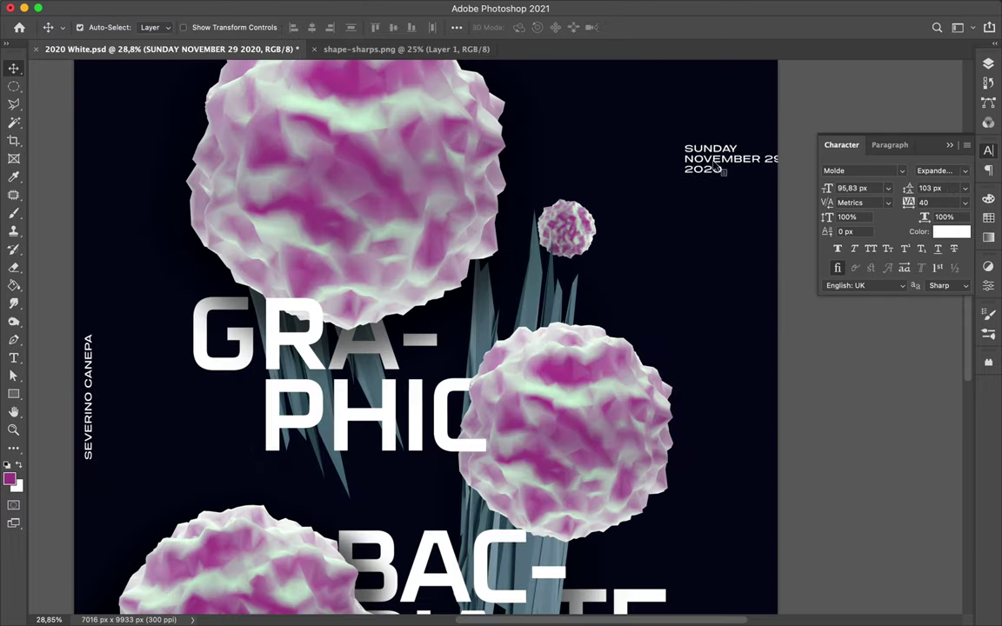
left_click_drag(635, 159, 635, 153)
left_click(901, 171)
scroll(735, 355, "down", 10)
scroll(735, 355, "down", 10)
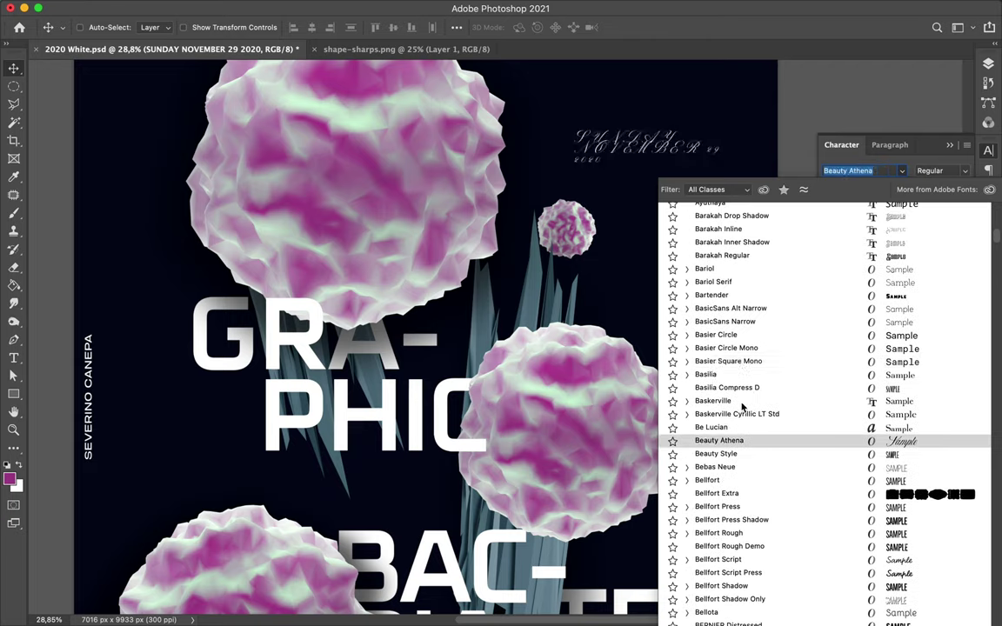
key("Down")
key("Down")
key("Right")
key("Down")
key("Down")
left_click(718, 378)
key("ctrl+t")
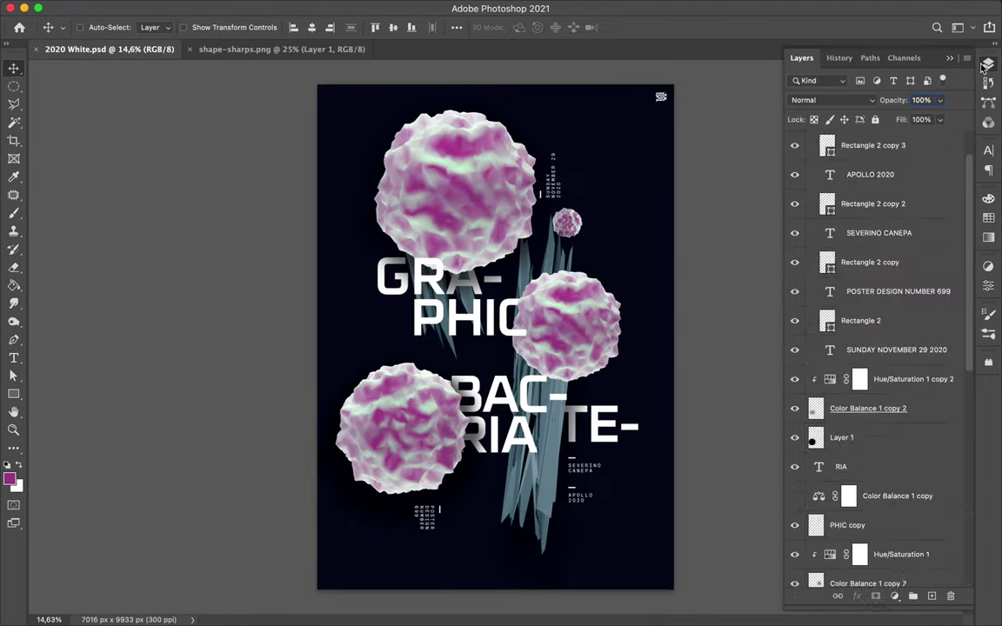
left_click(904, 373)
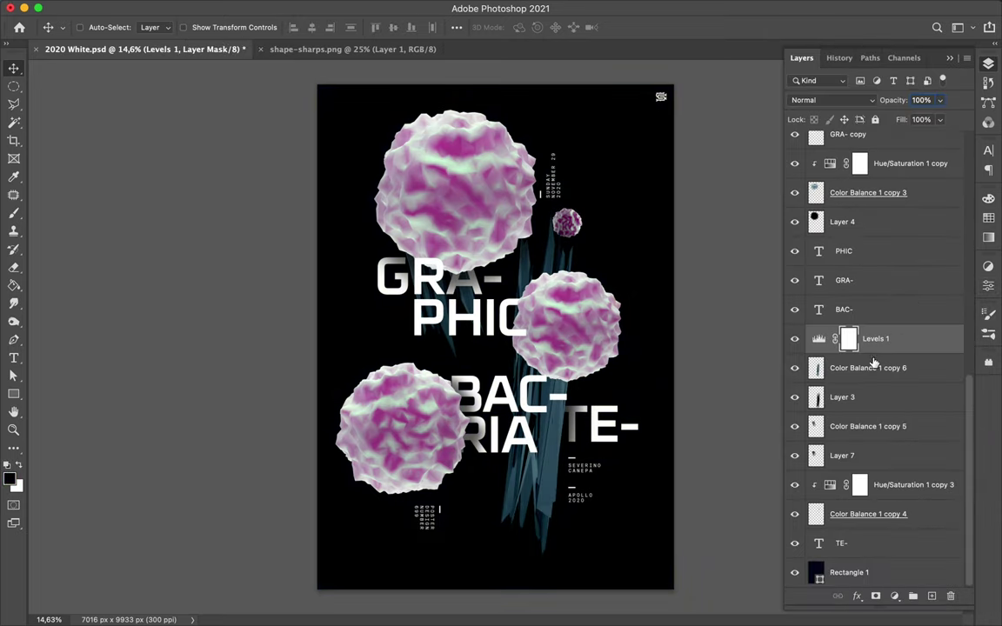
Try reordering the adjustment layers and adding a Levels layer, then undo and redo those changes.
left_click_drag(872, 484, 872, 498)
left_click_drag(873, 429, 863, 455)
key("ctrl+z")
key("ctrl+z")
key("ctrl+shift+z")
left_click(893, 596)
left_click(908, 374)
left_click_drag(872, 396, 872, 474)
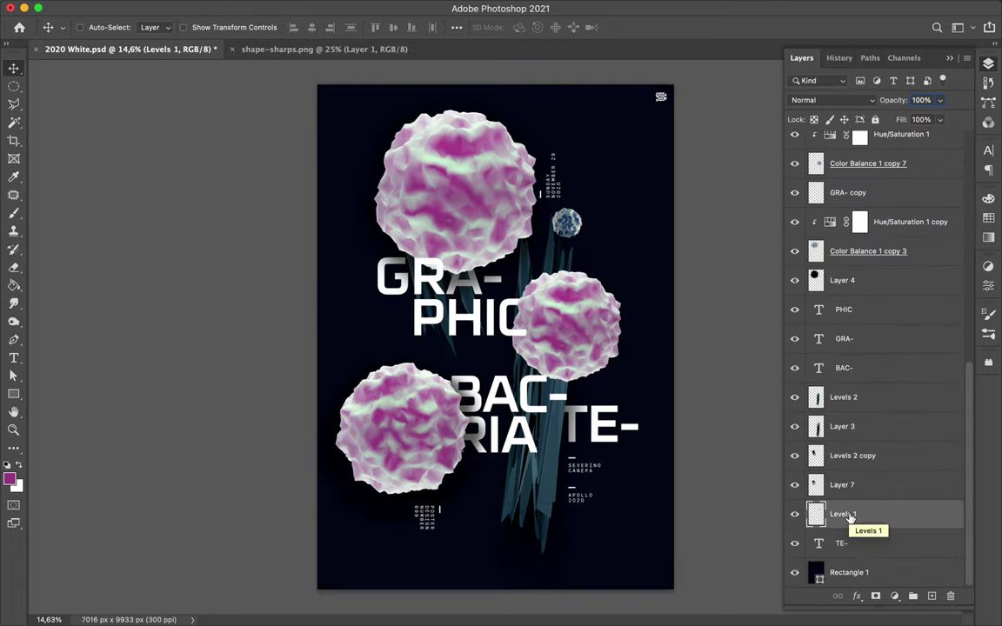
key("ctrl+z")
key("ctrl+z")
key("ctrl+shift+z")
key("ctrl+shift+z")
key("ctrl+z")
key("ctrl+z")
key("ctrl+shift+z")
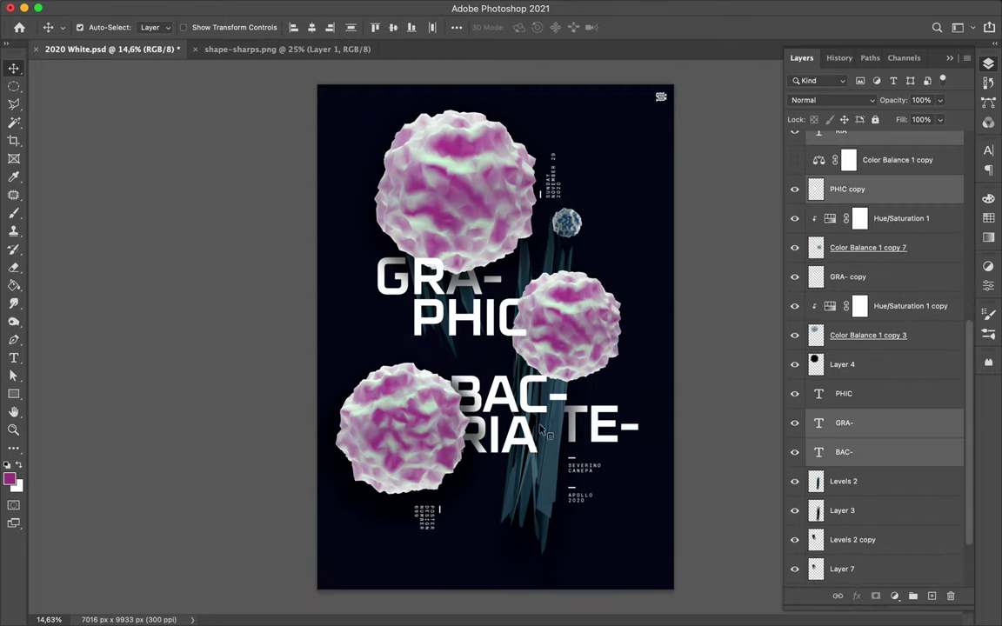
Load the BAC- letters as a selection, expand it, and add a new layer above.
left_click(933, 597)
key("ctrl+plus")
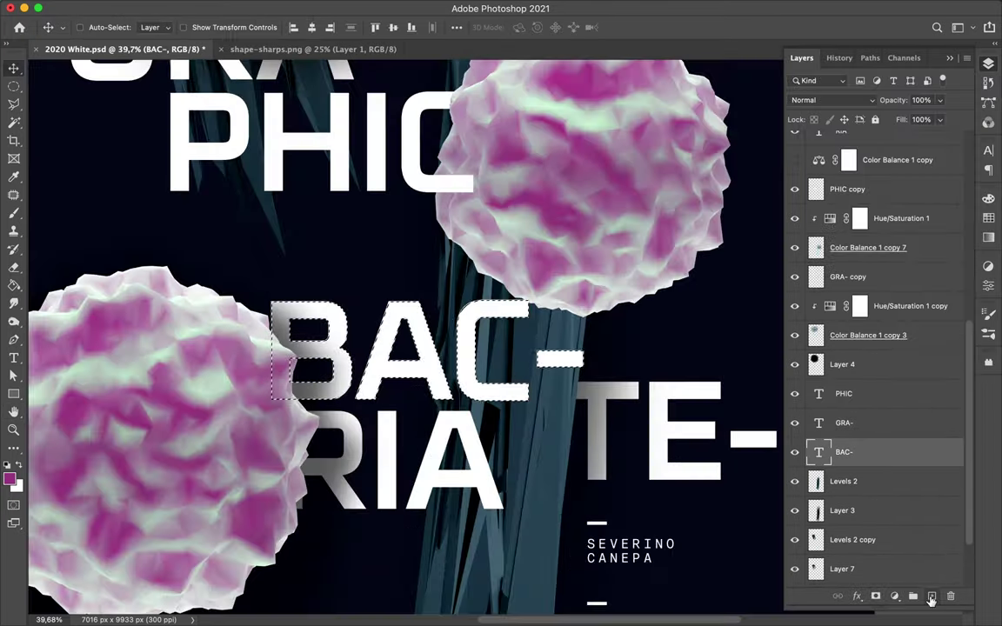
left_click(325, 8)
left_click(293, 8)
left_click(489, 318)
left_click(576, 299)
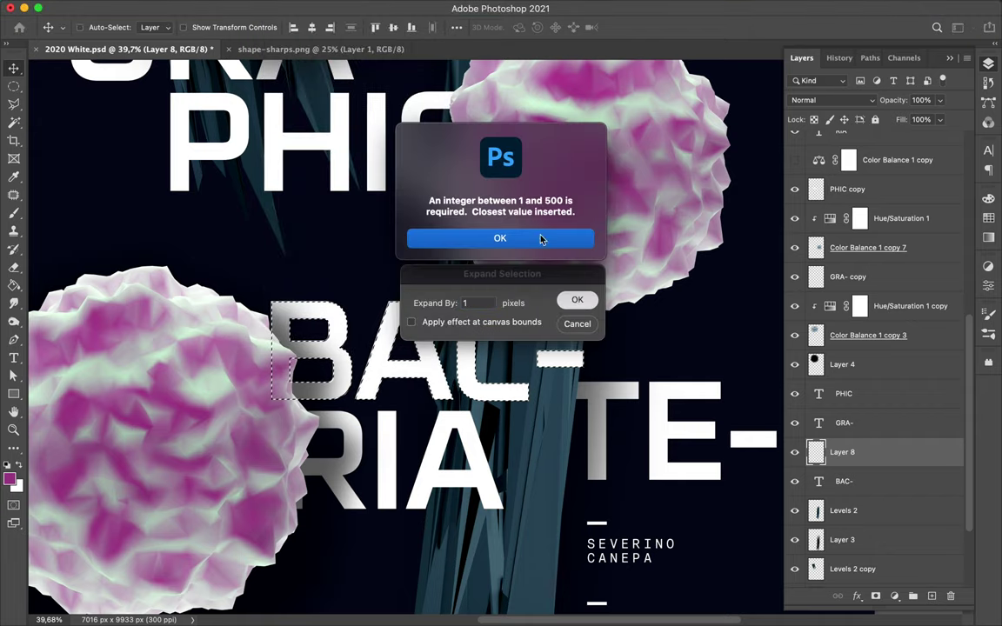
key("Return")
key("Return")
Set up a dark grey gradient and fill the BAC- selection on Layer 8.
key("g")
left_click(75, 283)
left_click(101, 27)
left_click(518, 231)
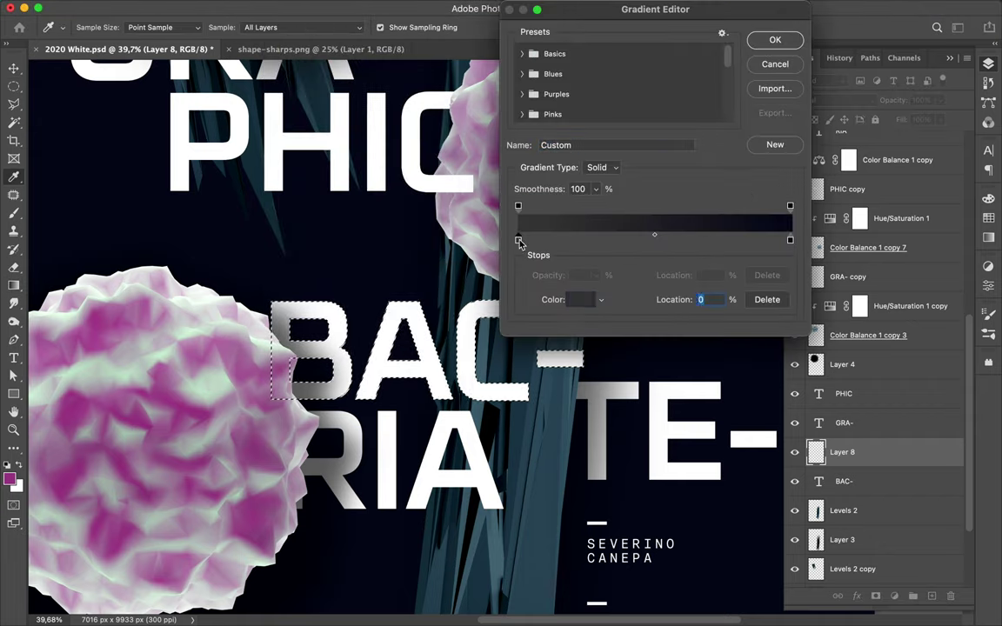
double_click(519, 230)
key("Return")
key("Return")
left_click_drag(405, 300, 404, 402)
Move Layer 8 below the BAC- text and reload and expand the BAC- selection.
left_click_drag(842, 452, 842, 487)
scroll(603, 409, "up", 5)
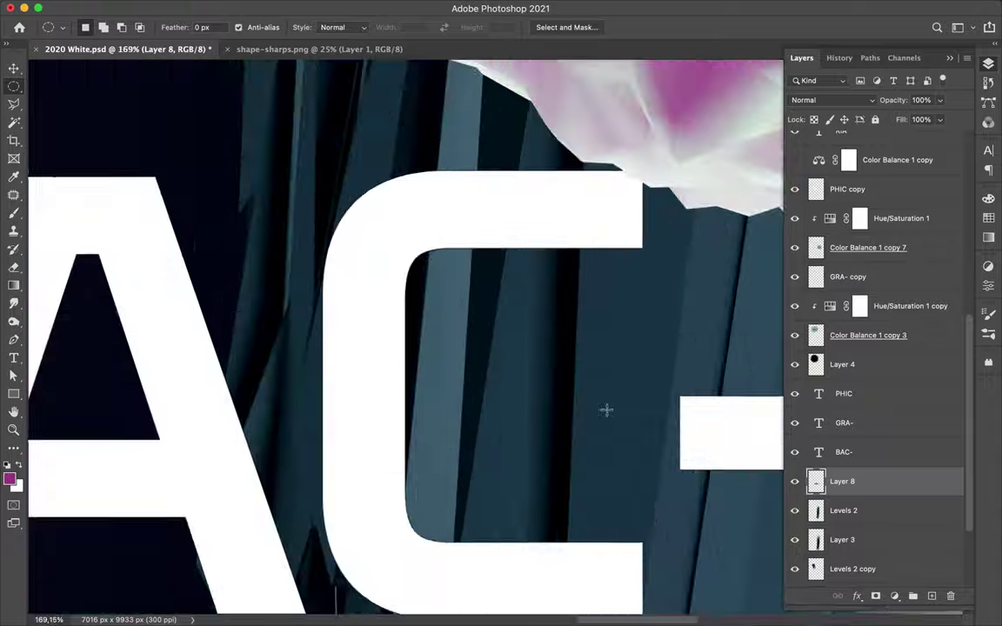
scroll(603, 409, "down", 3)
left_click(287, 8)
left_click(818, 452, "super")
left_click(287, 7)
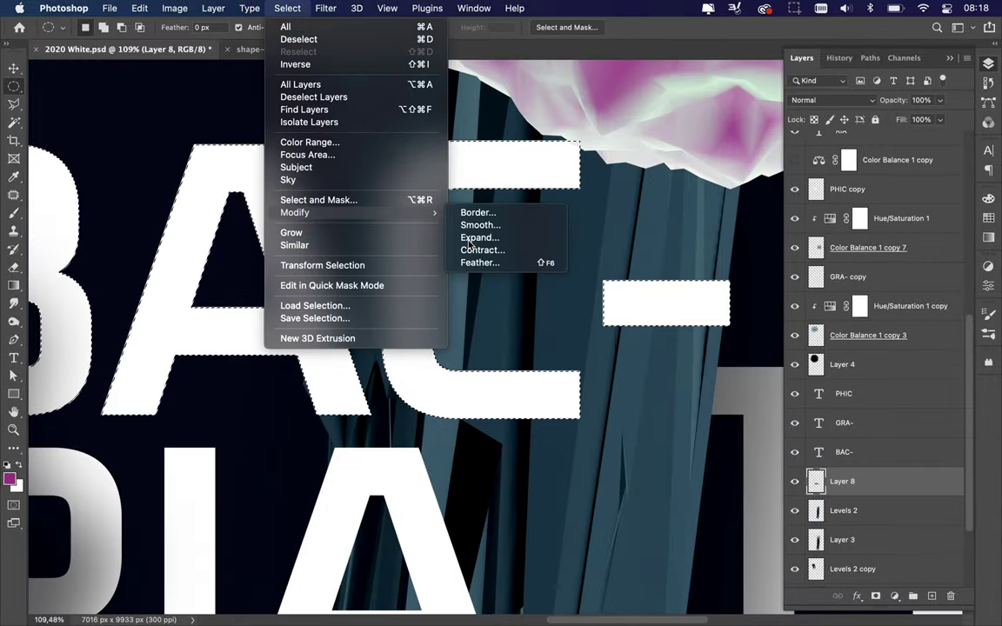
left_click(474, 236)
Add new shading layers and select the TE- and RIA letter shapes.
key("super+0")
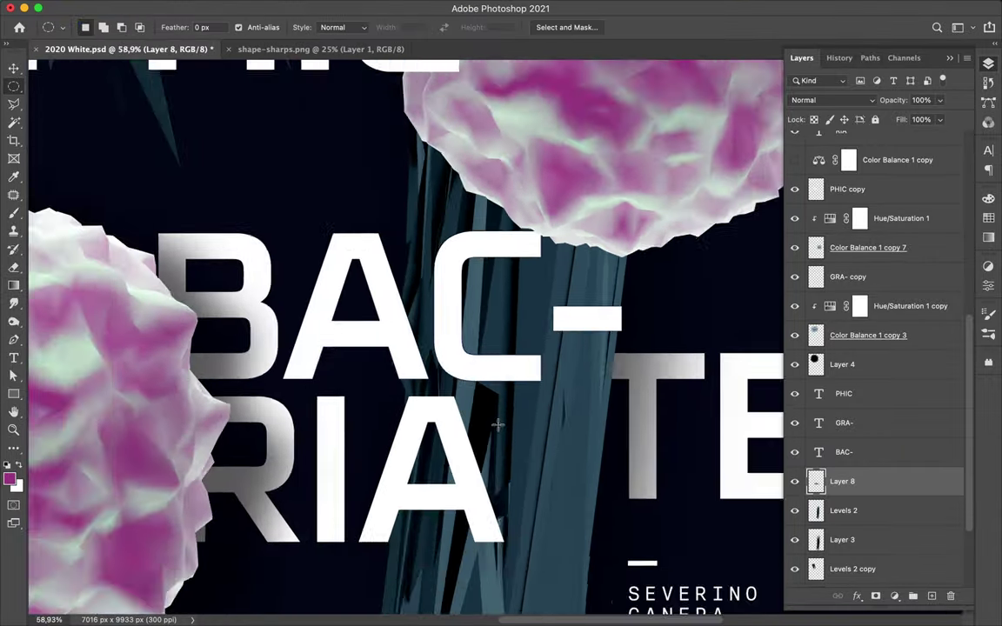
left_click(818, 514, "super")
left_click(287, 8)
left_click(479, 248)
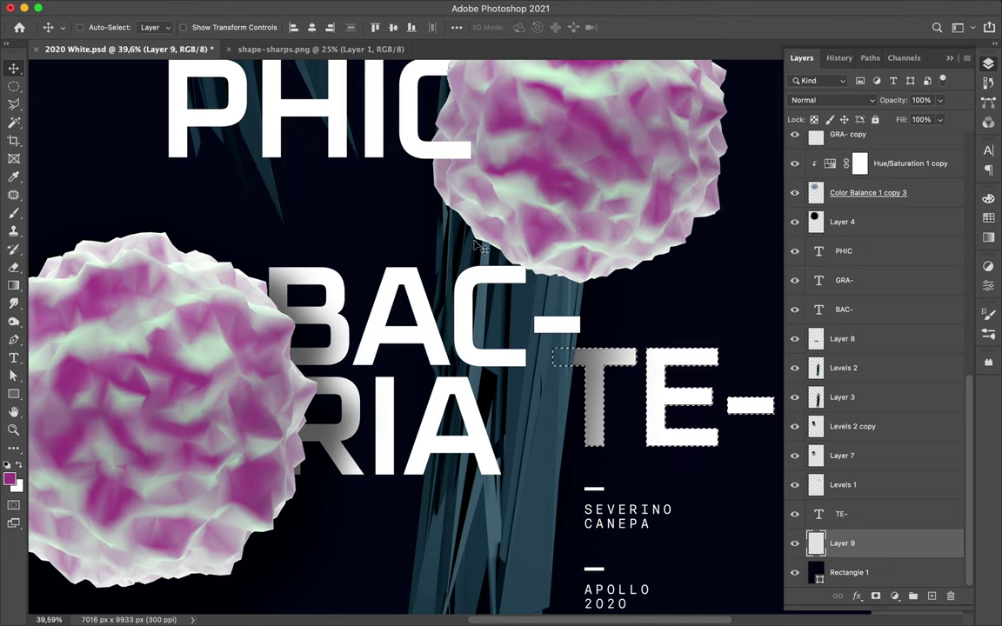
left_click(287, 8)
left_click(388, 380)
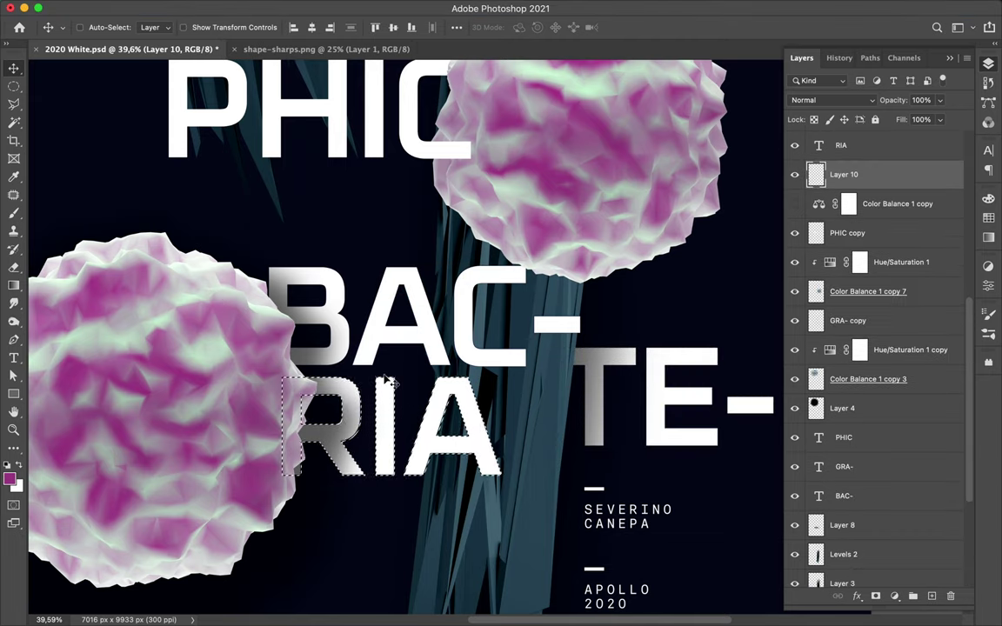
scroll(391, 477, "up", 5)
Select and expand the PHIC letters, shade them, and duplicate the PHIC shading layer.
key("v")
left_click(931, 596)
left_click_drag(843, 287, 843, 435)
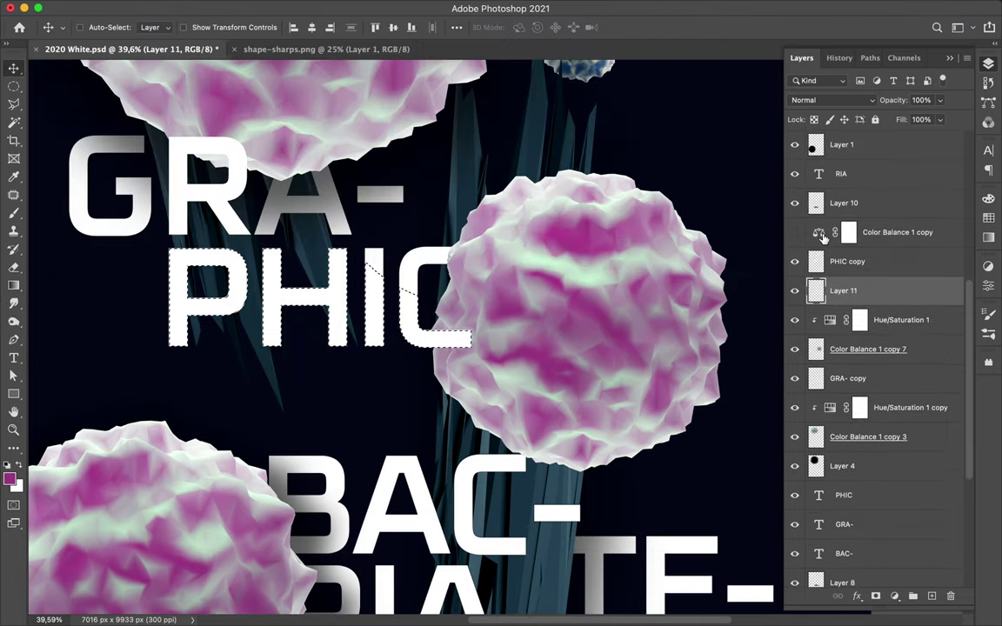
left_click(818, 420, "super")
left_click(207, 2)
key("Return")
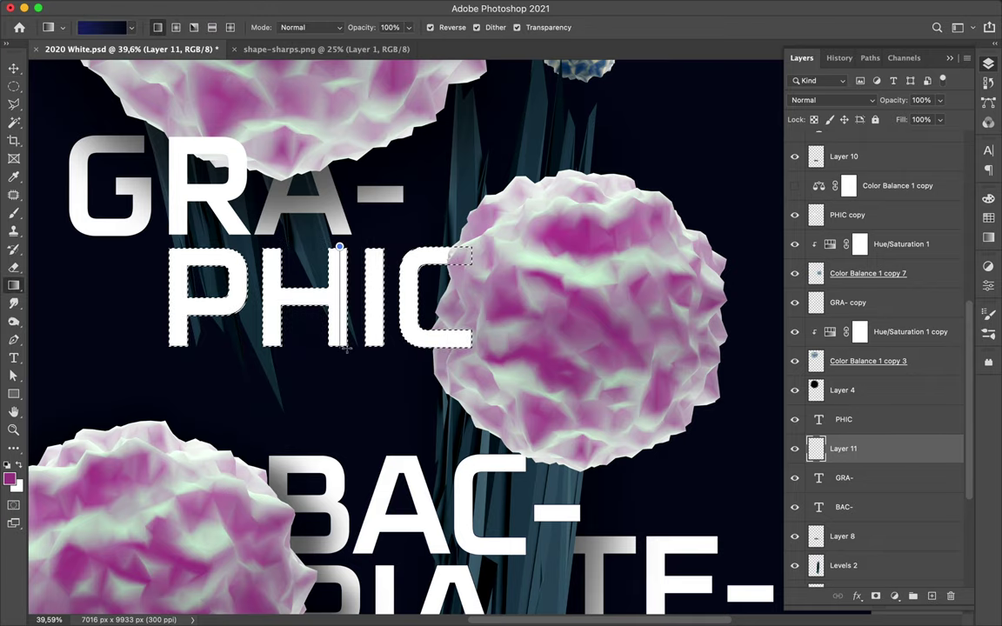
key("m")
scroll(365, 306, "up", 5)
scroll(560, 355, "down", 3)
key("ctrl+j")
scroll(458, 149, "down", 5)
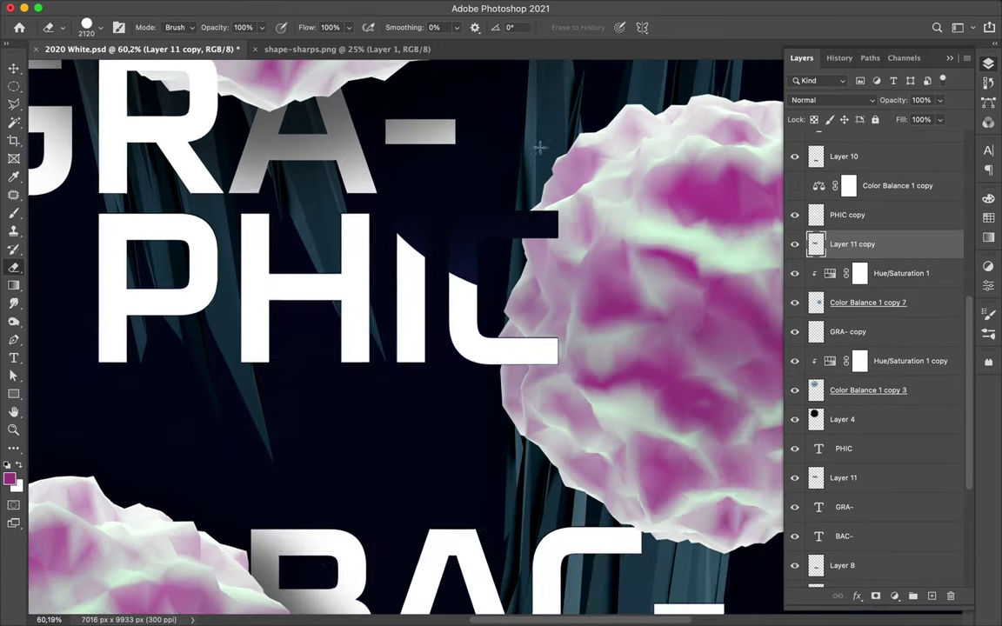
Move the GRA- shading layer higher in the Layers stack.
key("v")
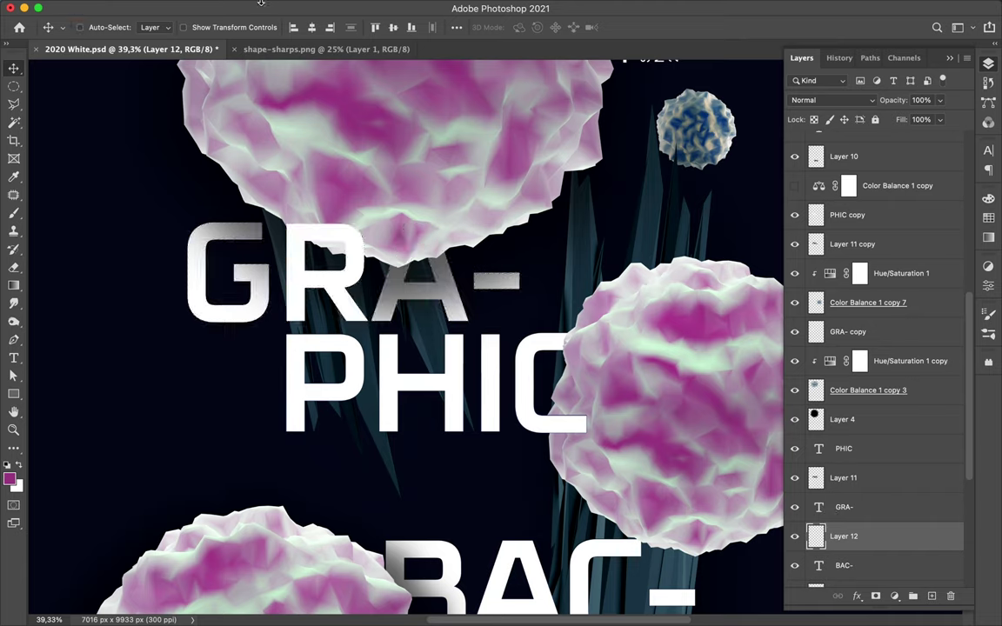
left_click(288, 7)
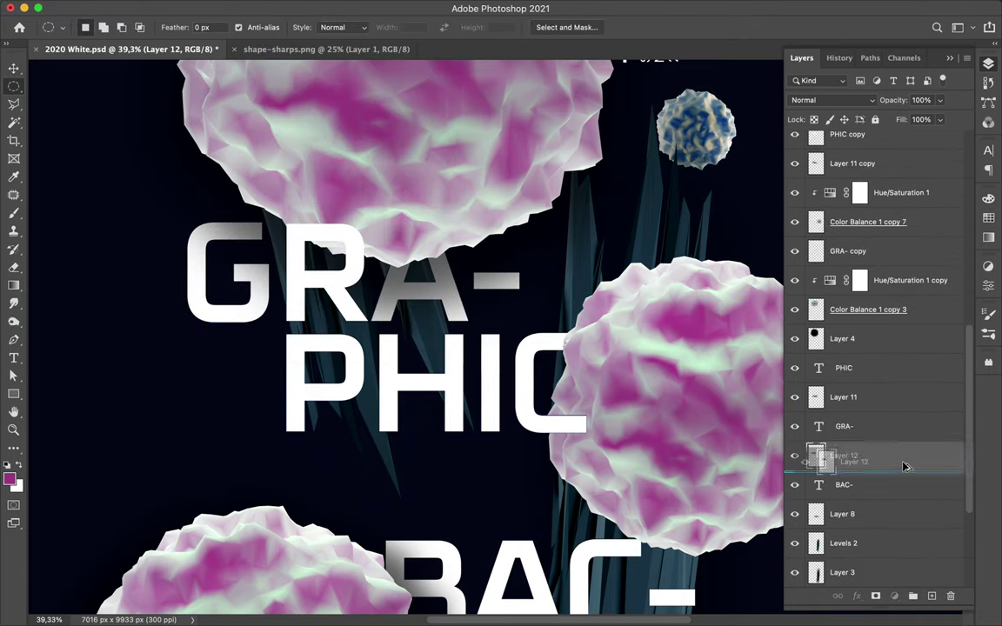
left_click_drag(857, 534, 821, 258)
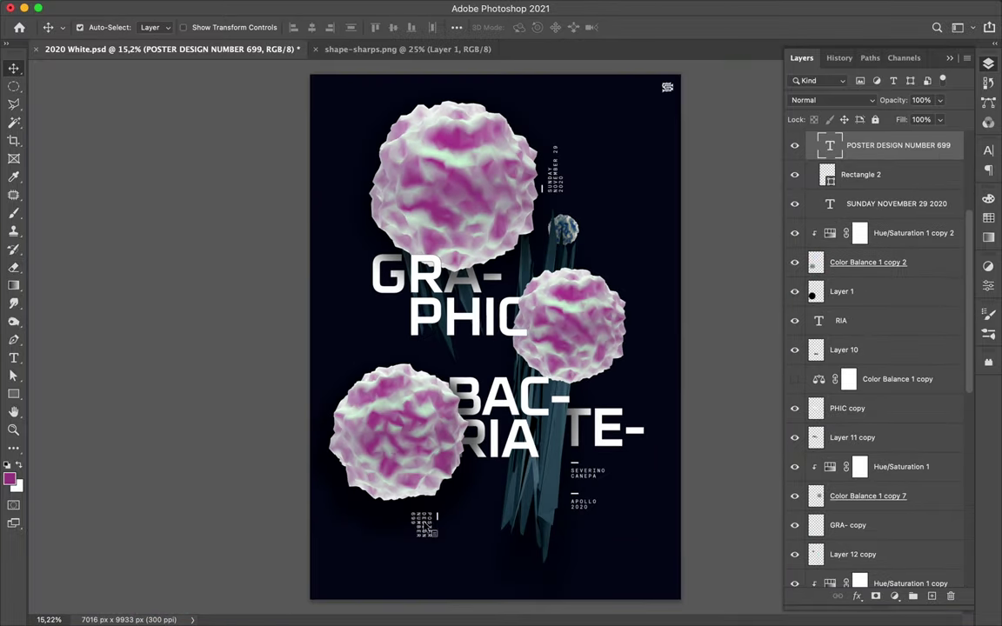
Place a rotated copy of POSTER DESIGN NUMBER 699 at bottom-left, edit it, and nudge TE-.
key("ctrl+j")
key("ctrl+t")
left_click_drag(426, 526, 339, 564)
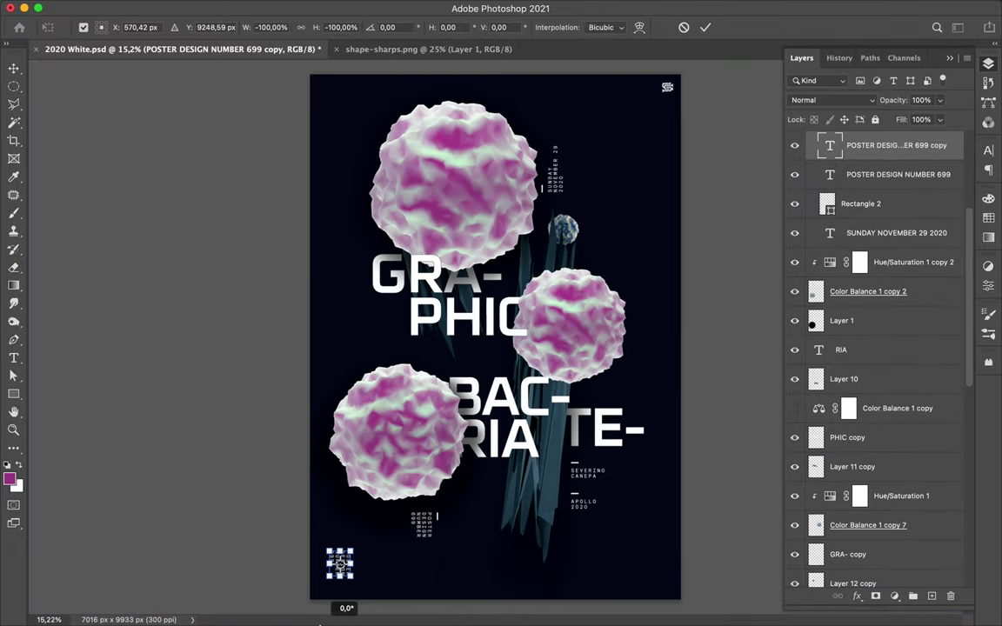
key("Return")
scroll(356, 533, "up", 5, "alt")
double_click(336, 491)
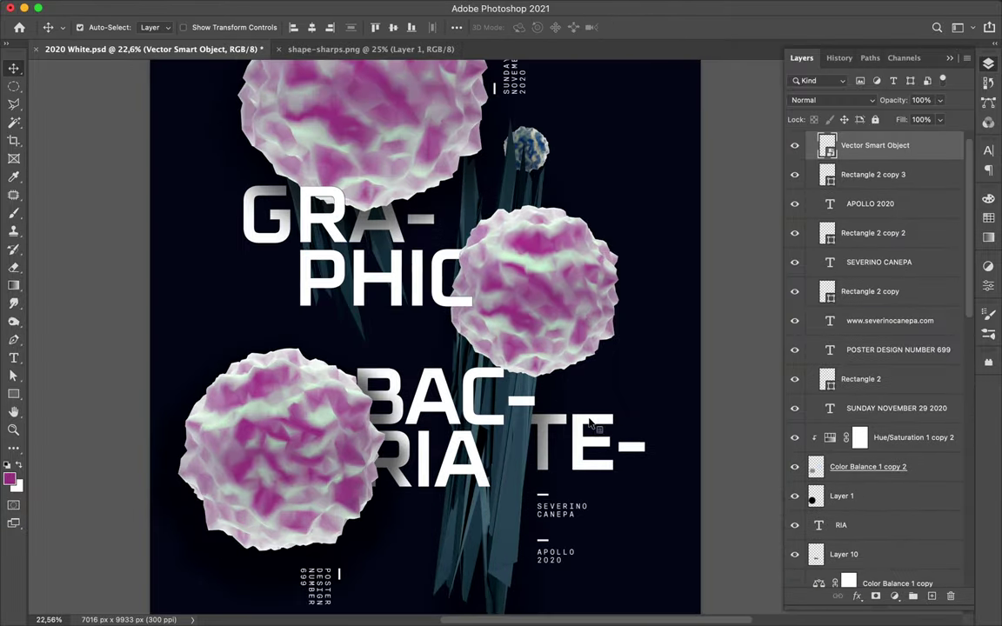
left_click_drag(580, 431, 591, 446)
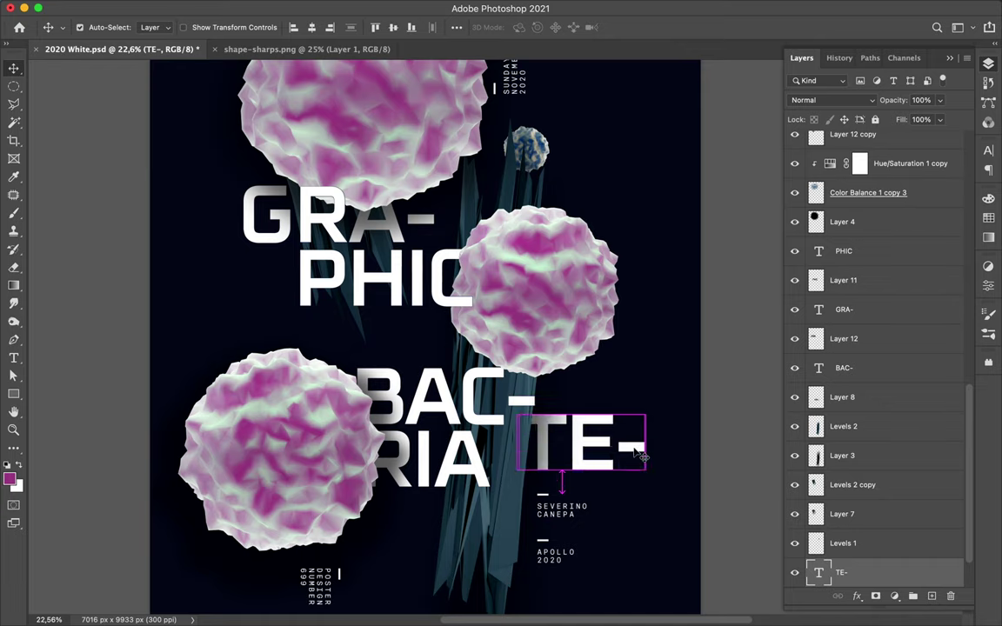
scroll(415, 363, "down", 2)
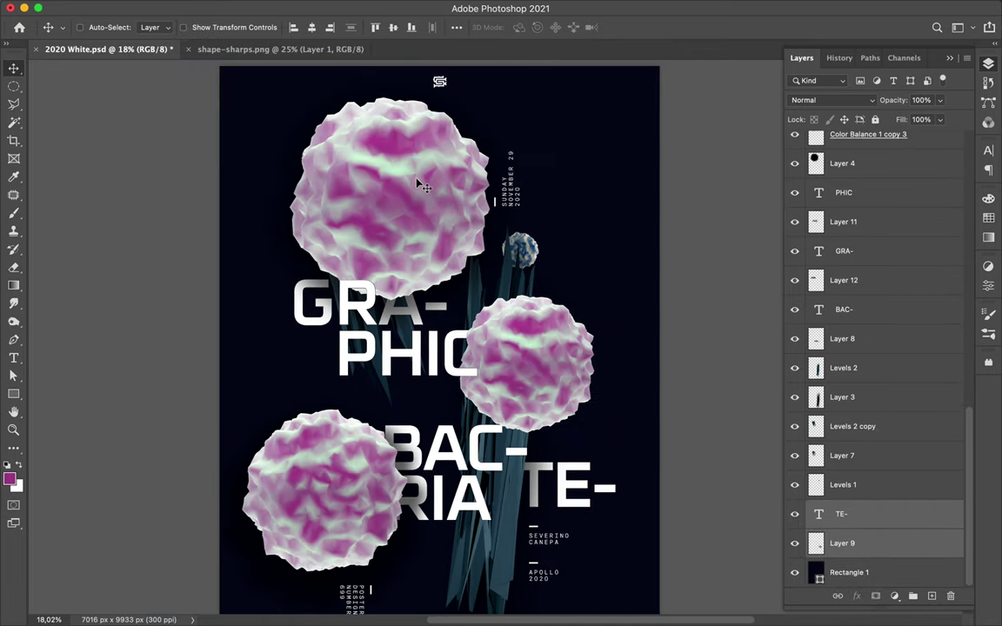
Copy a thin elliptical strip of the top sphere and place glitch-strip copies around GRA-PHIC.
key("m")
mouse_move(306, 196)
left_mouse_down()
mouse_move(461, 196)
mouse_move(580, 224)
left_mouse_up()
left_click(868, 134)
key("ctrl+j")
key("v")
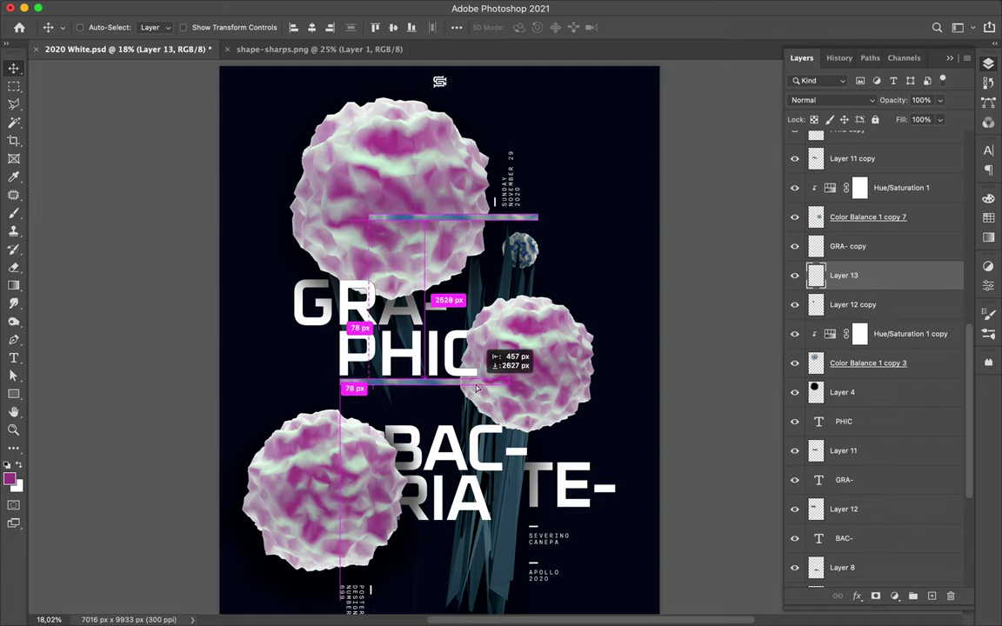
left_click_drag(476, 388, 477, 388)
left_click_drag(877, 429, 861, 449)
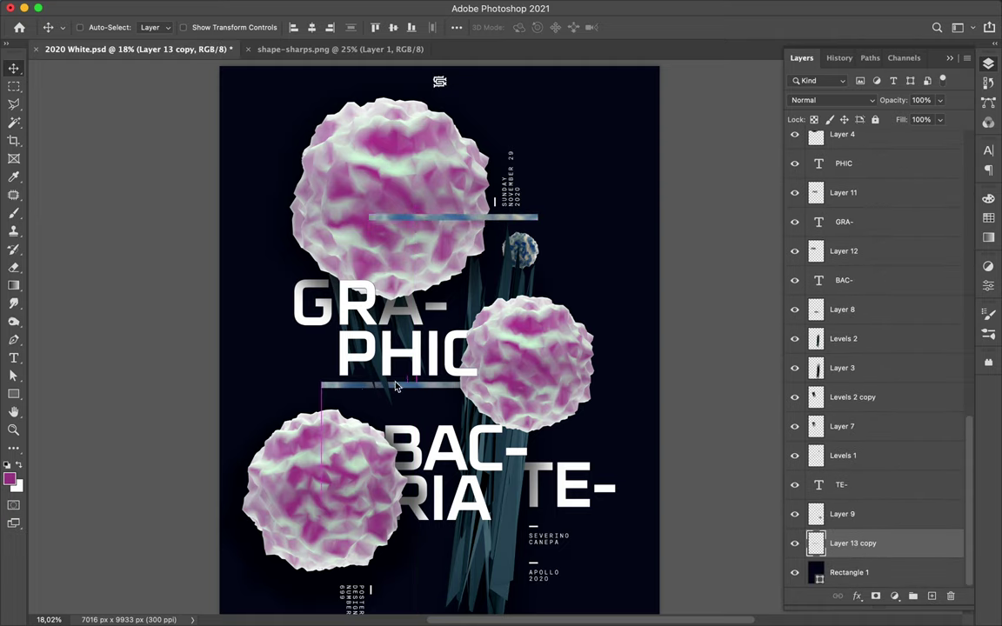
scroll(343, 400, "down", 1)
mouse_move(456, 211)
left_mouse_down("alt")
mouse_move(503, 214)
mouse_move(320, 392)
left_mouse_up("alt")
scroll(443, 191, "up", 1)
Draw a white triangle arrow icon on the right and group its pieces.
key("u")
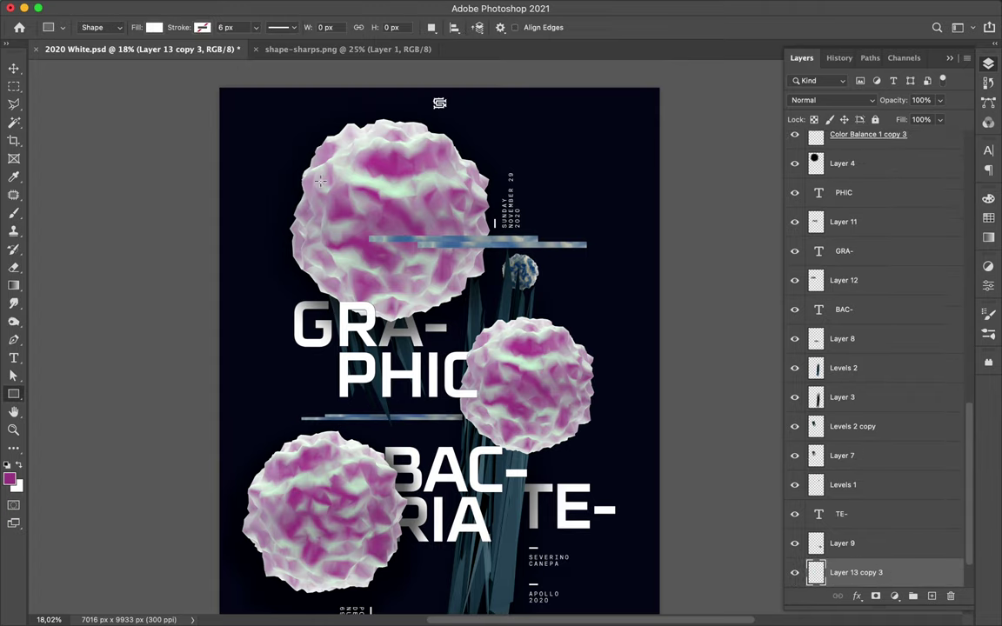
left_click(72, 441)
left_click_drag(635, 287, 658, 324)
key("v")
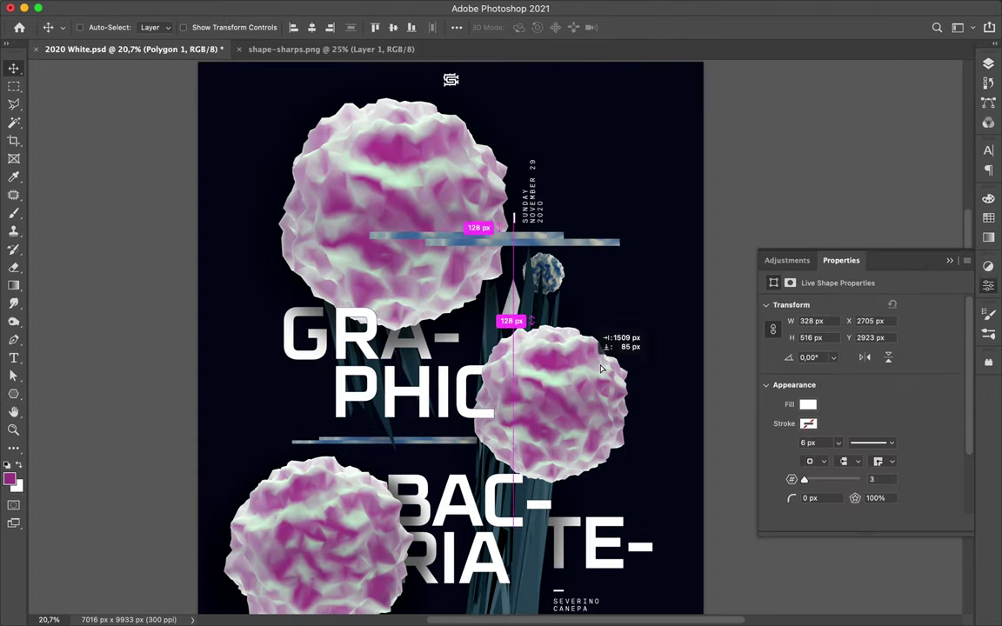
scroll(533, 315, "up", 2)
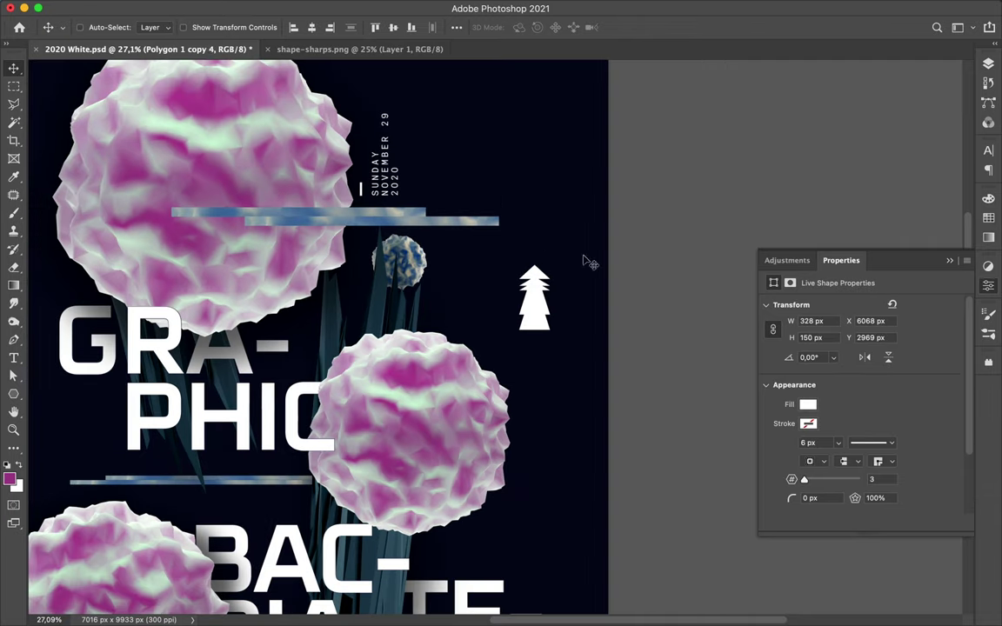
left_click(912, 597)
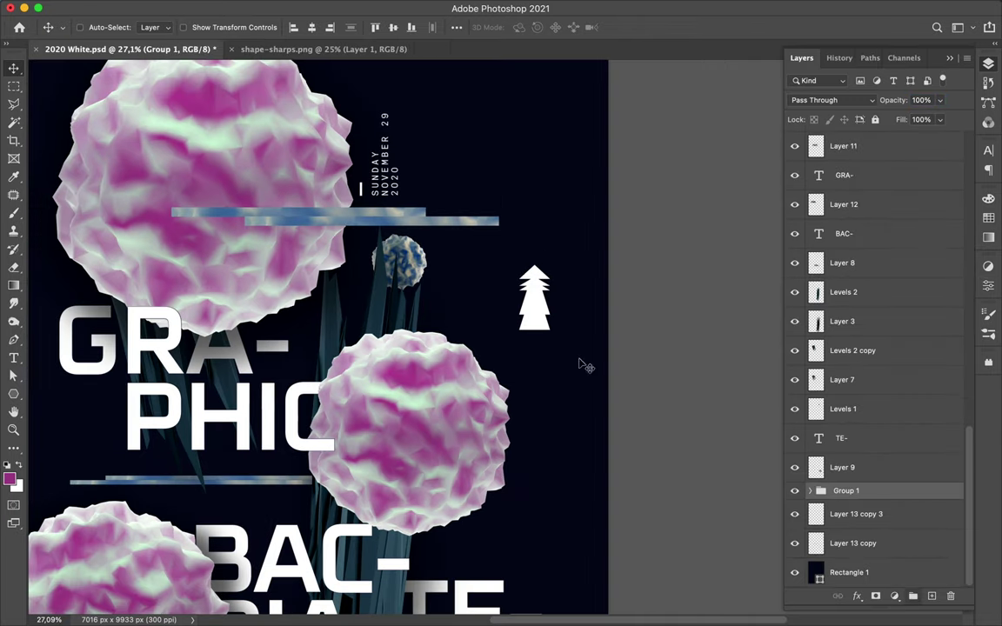
Draw a new outlined shape near the top of the poster.
key("u")
scroll(317, 340, "up", 2)
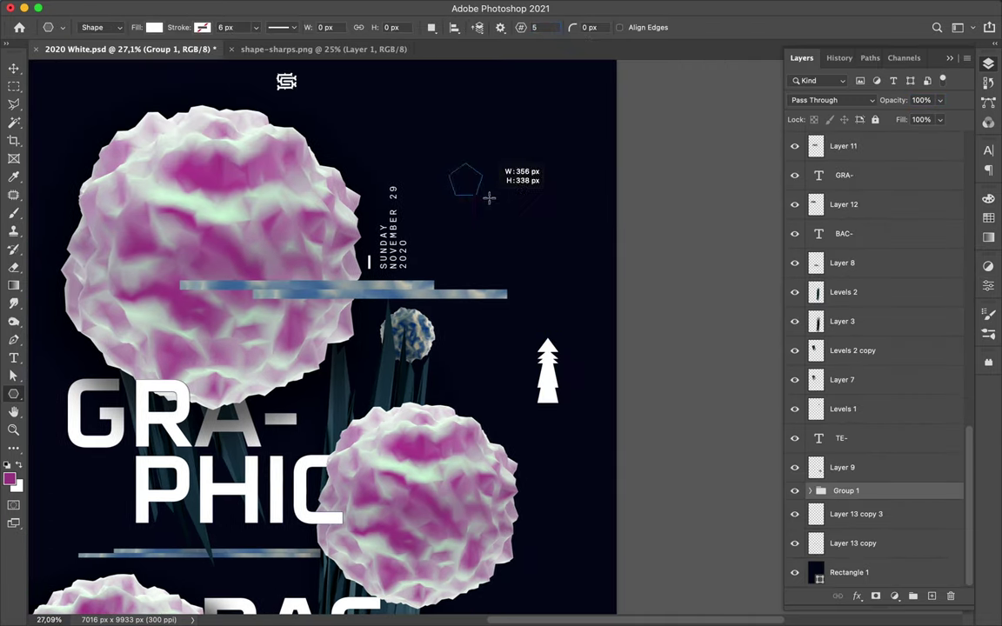
left_click(620, 27)
left_click_drag(492, 200, 516, 213)
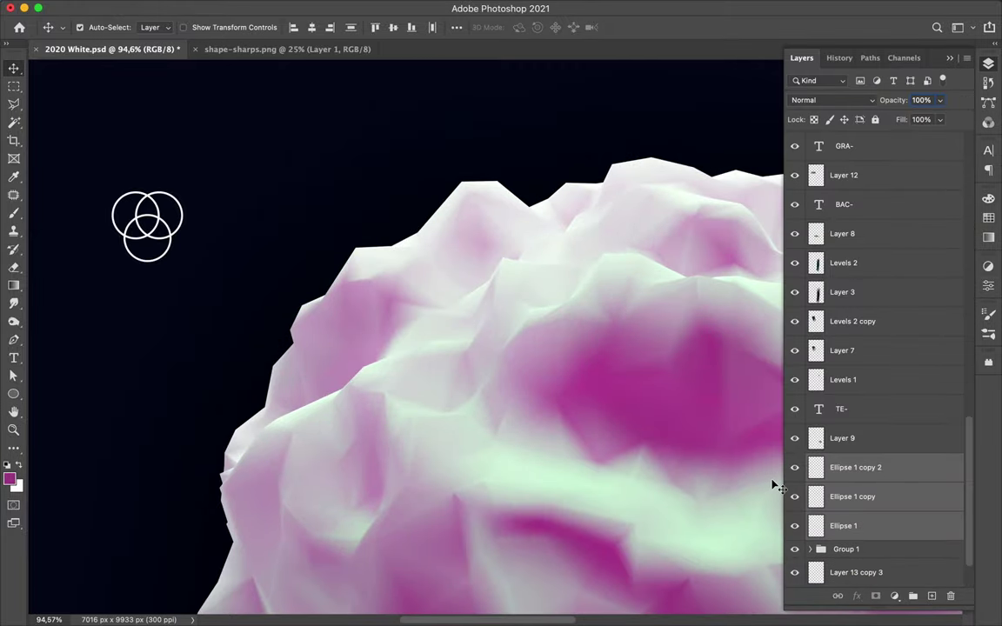
Turn a glitch strip copy vertical at the left edge and duplicate it.
key("ctrl+t")
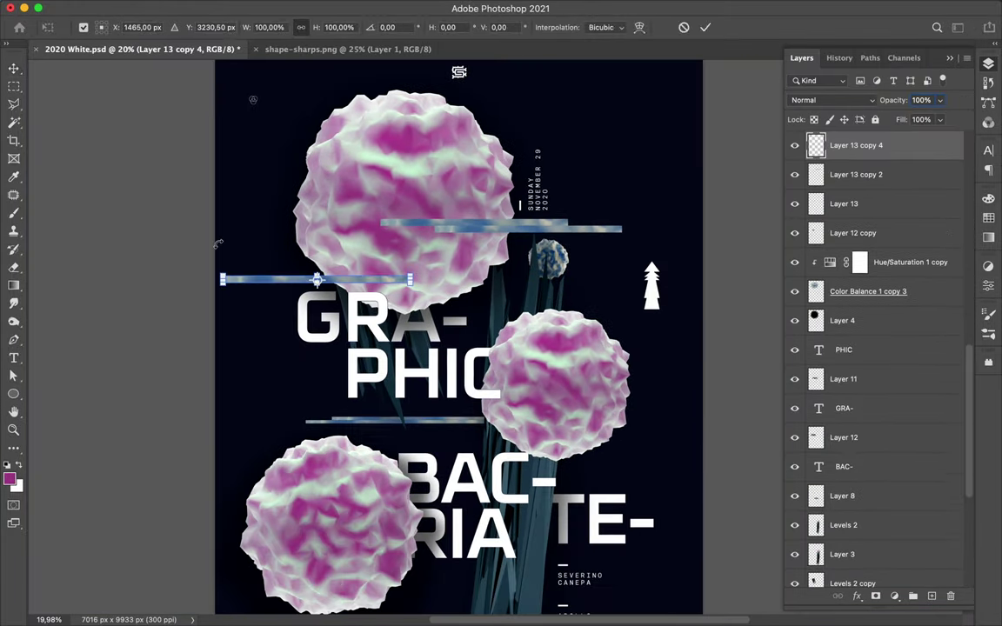
left_click_drag(218, 244, 243, 187)
key("Return")
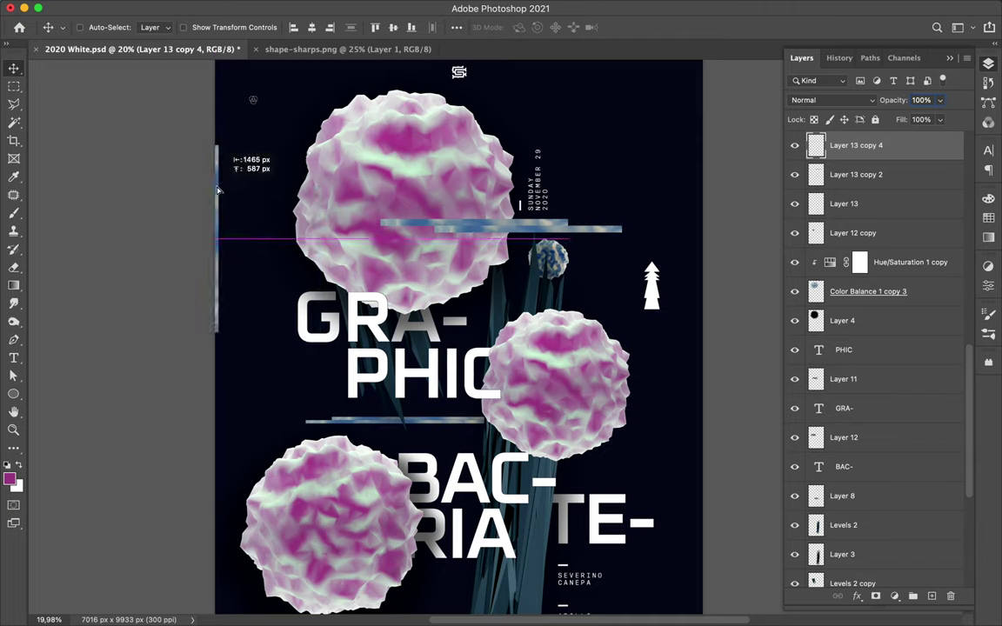
key("ctrl+j")
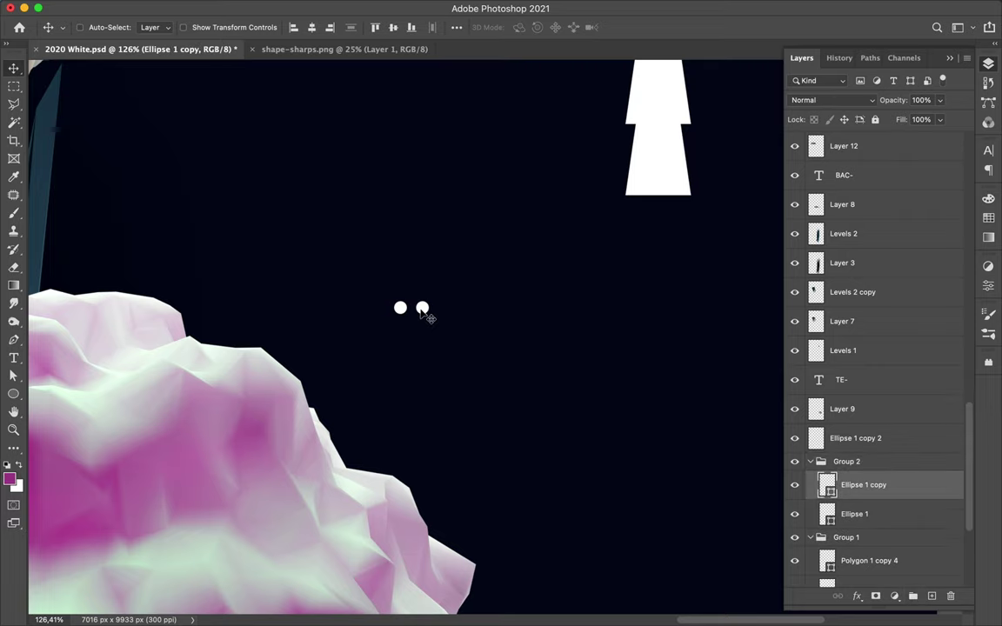
Extend the dots into a twelve-dot row, rasterize and merge, and duplicate offset rows below.
left_click_drag(426, 315, 531, 320)
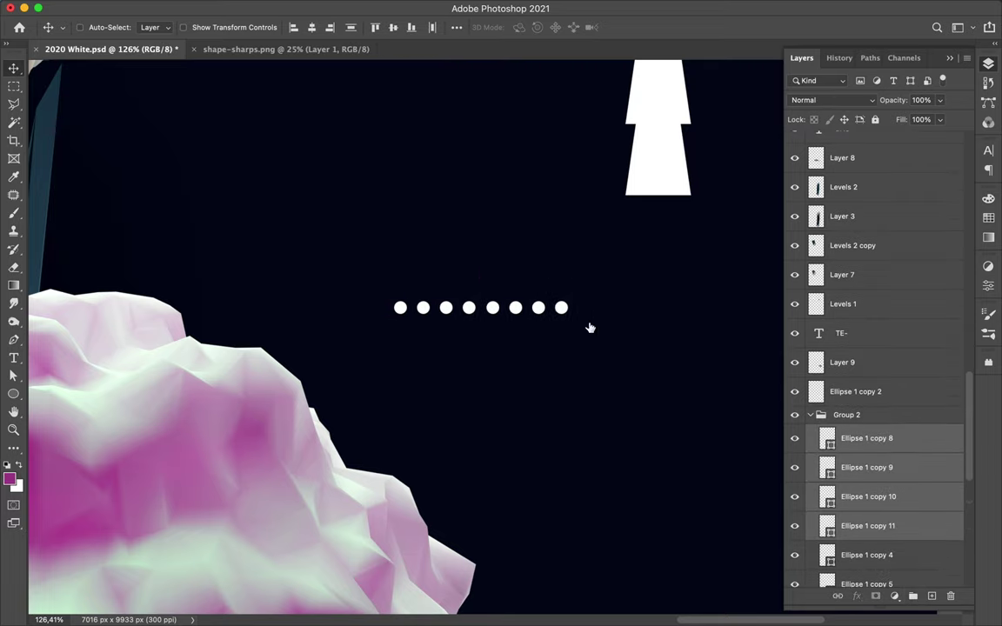
left_click_drag(589, 328, 682, 328)
right_click(878, 509)
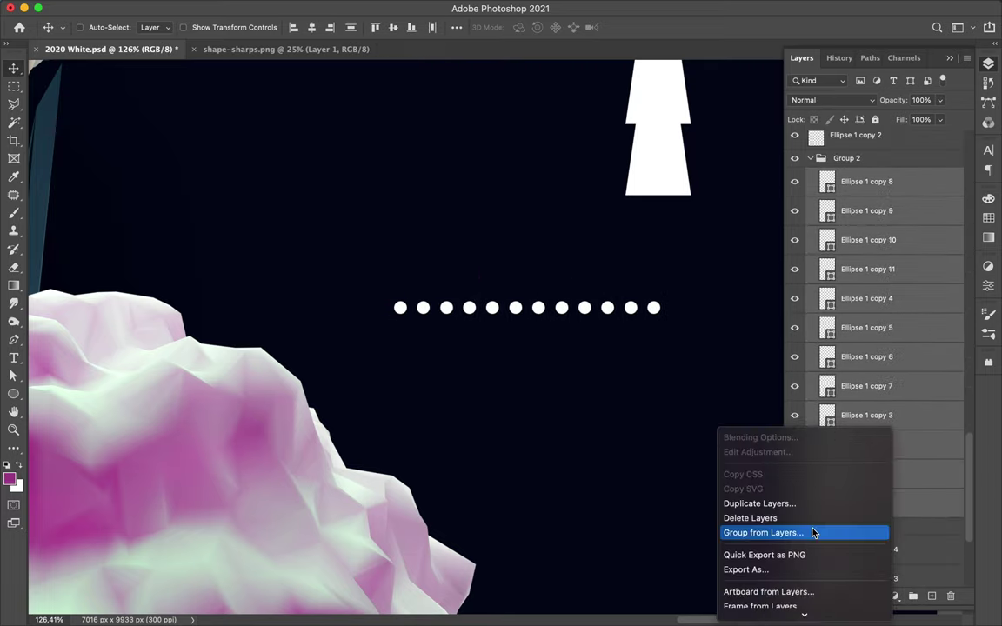
scroll(813, 532, "down", 5)
left_click(801, 461)
left_click_drag(541, 304, 555, 321)
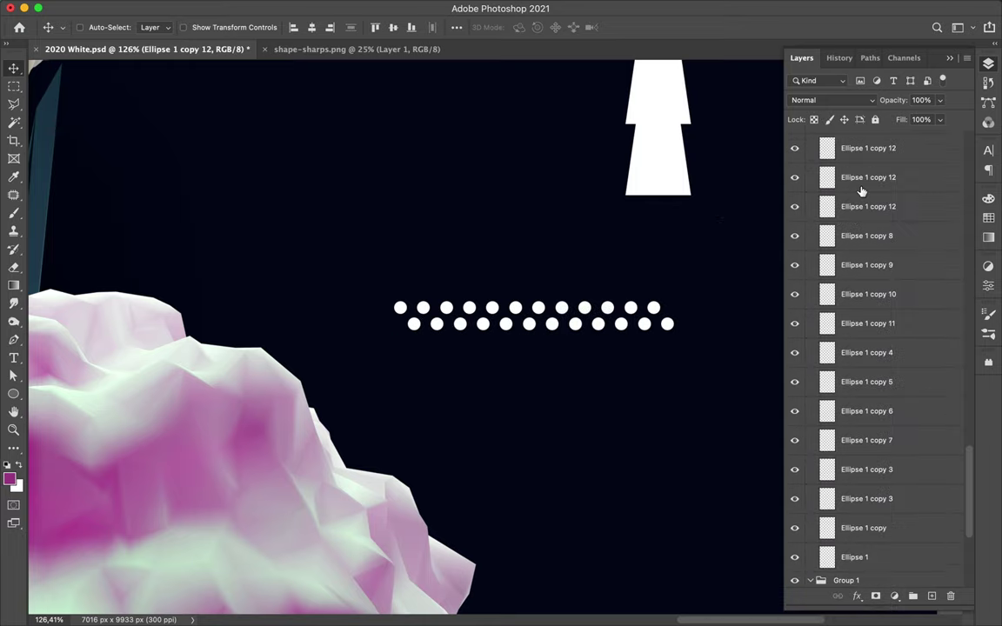
key("ctrl+e")
left_click(866, 321, "shift")
left_click_drag(646, 322, 646, 351)
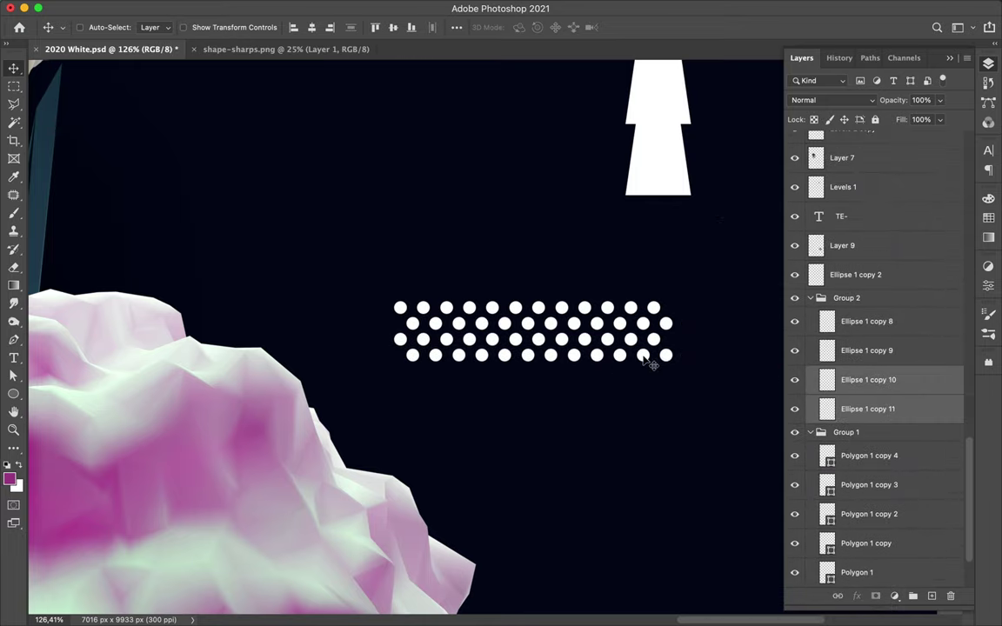
Duplicate the dot row again and place the copy beside the title.
key("ctrl+0")
key("ctrl+t")
key("Return")
key("ctrl+j")
key("ctrl+t")
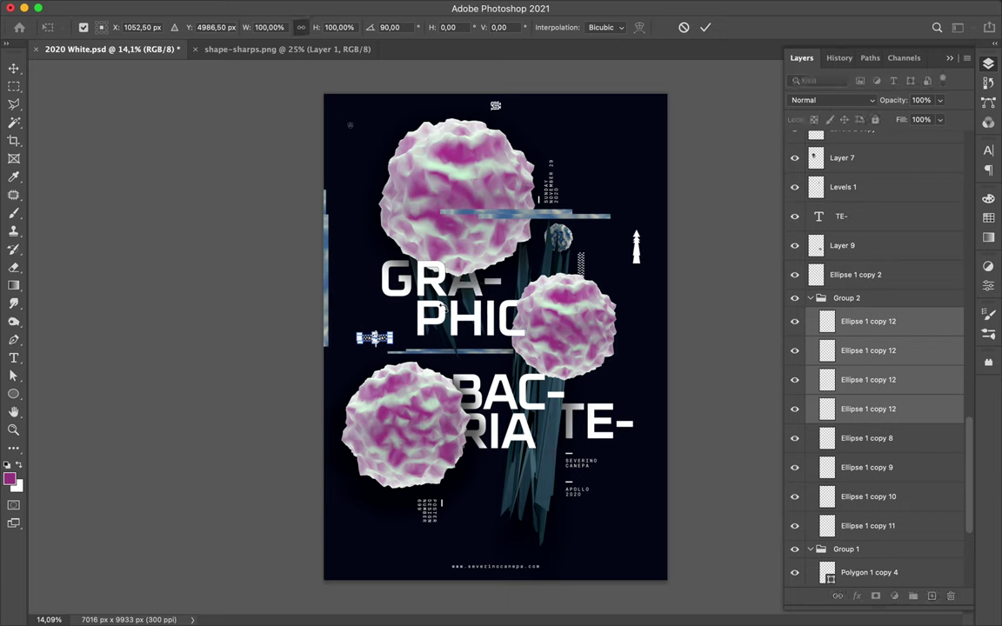
key("Return")
left_click_drag(605, 261, 363, 317)
left_click_drag(474, 511, 474, 511)
Shift the left glitch strip down into place and view the whole poster.
left_click(277, 253, "ctrl")
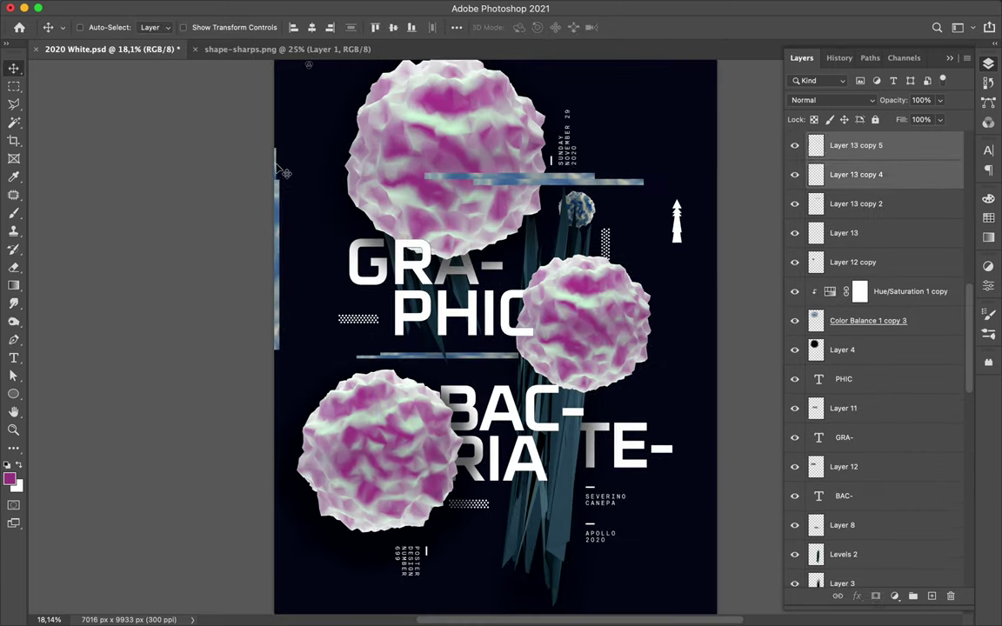
left_click_drag(277, 252, 276, 287)
key("ctrl+0")
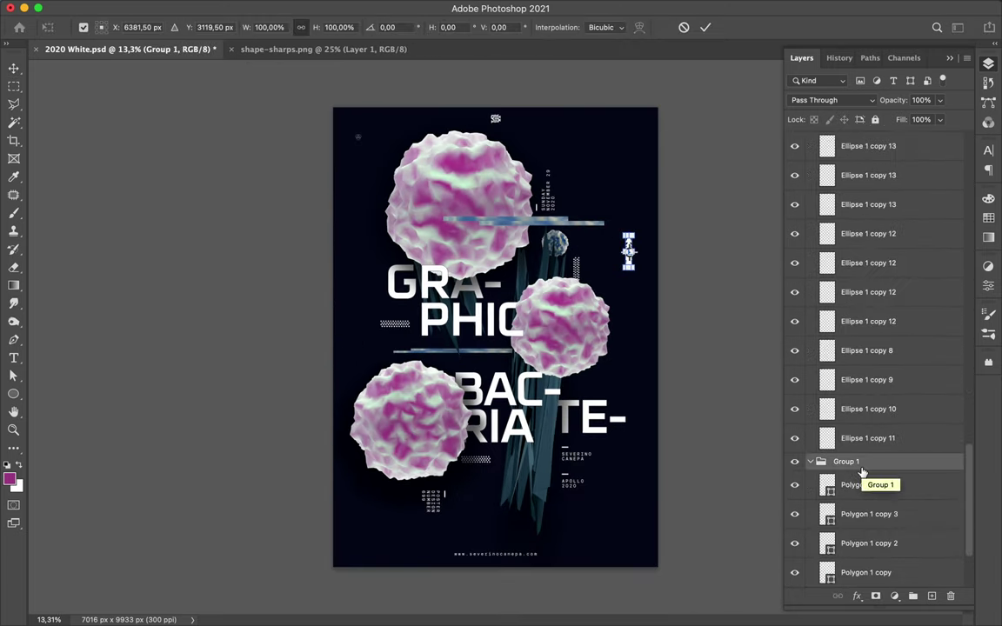
scroll(544, 245, "up", 3)
scroll(721, 257, "down", 2)
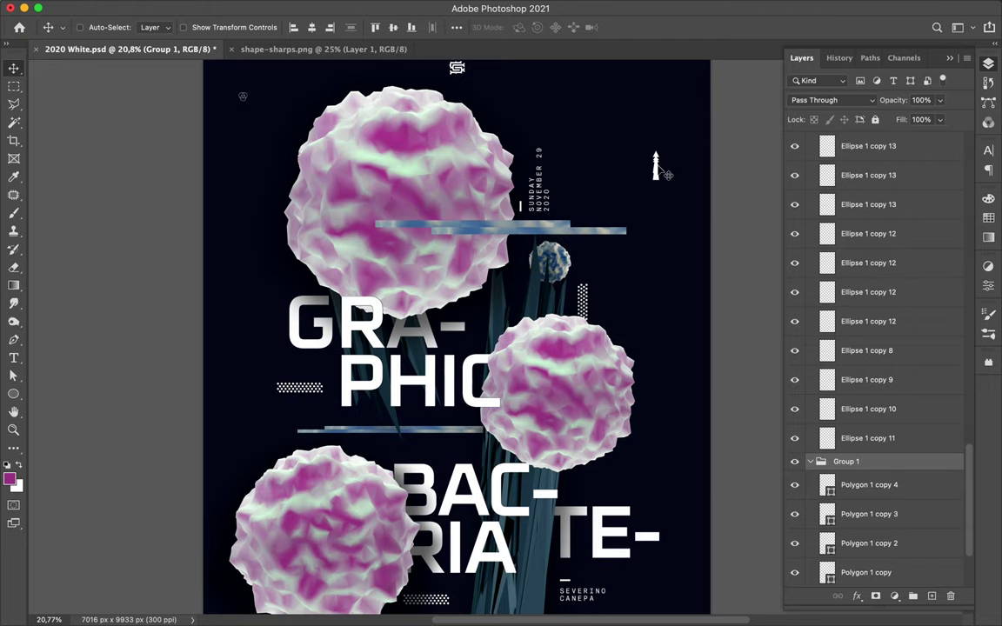
scroll(656, 166, "down", 1)
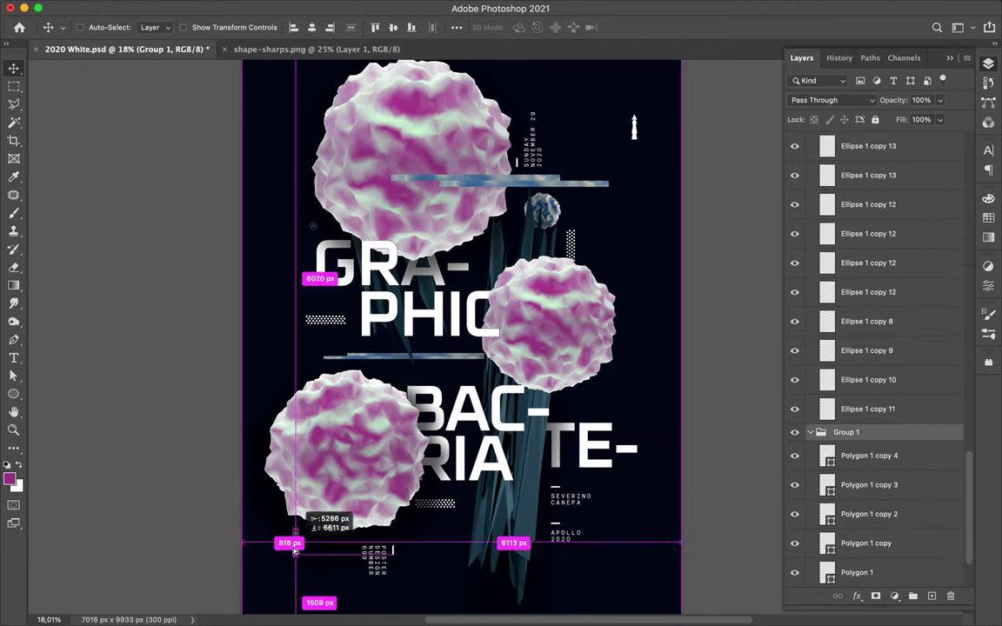
Place a copy of the arrow icon at the bottom-left by the poster number.
left_click_drag(330, 523, 289, 535)
scroll(334, 516, "up", 5)
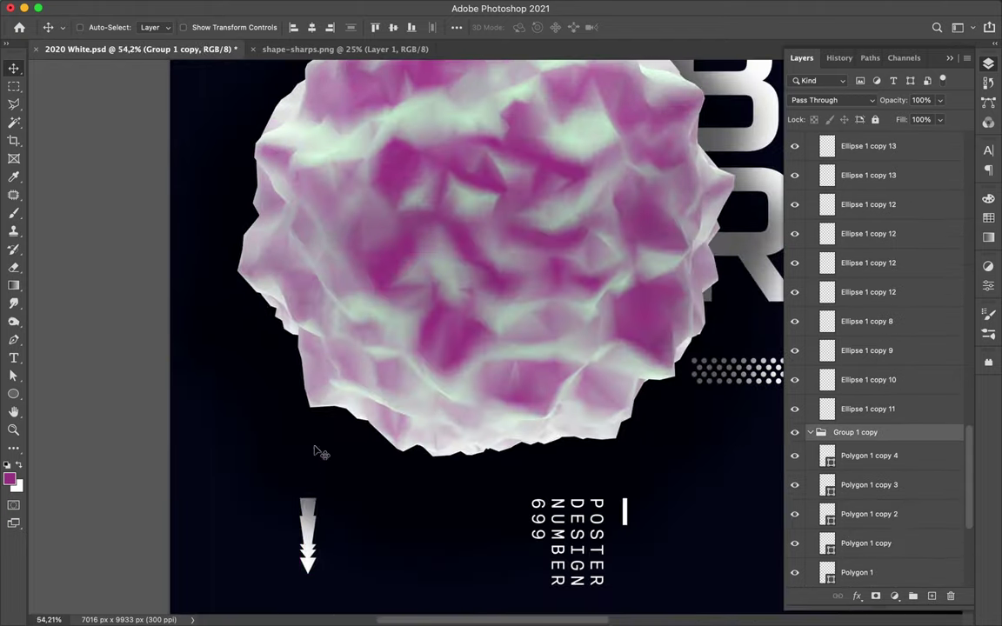
left_click(346, 459)
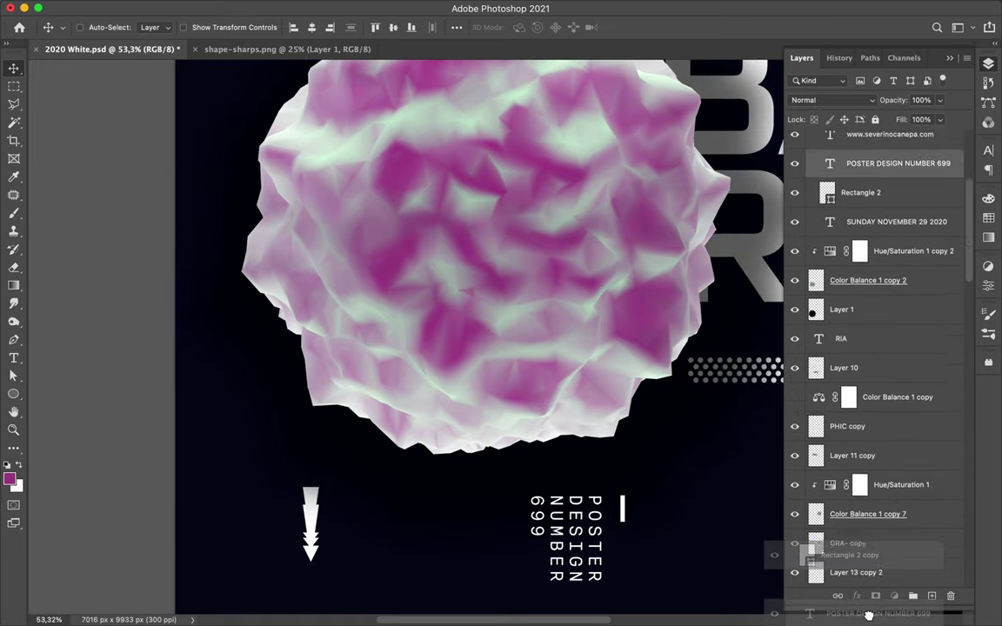
scroll(870, 521, "down", 5)
key("ctrl+minus")
key("ctrl+minus")
key("ctrl+minus")
key("ctrl+minus")
left_click(821, 173)
key("b")
scroll(487, 337, "up", 3)
key("m")
left_click(325, 8)
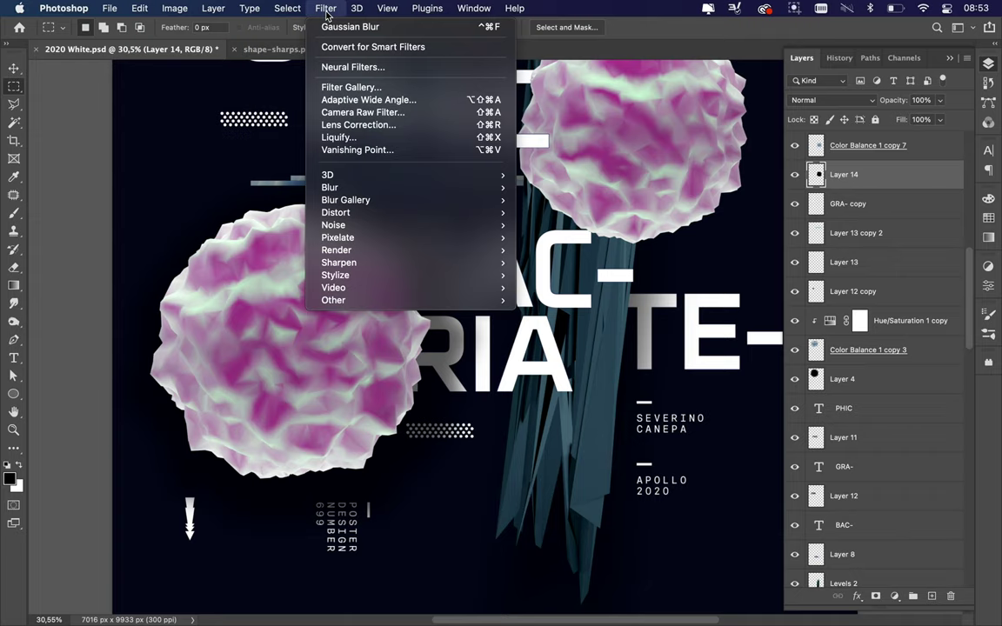
key("Escape")
key("v")
scroll(487, 261, "up", 5)
scroll(539, 295, "up", 3)
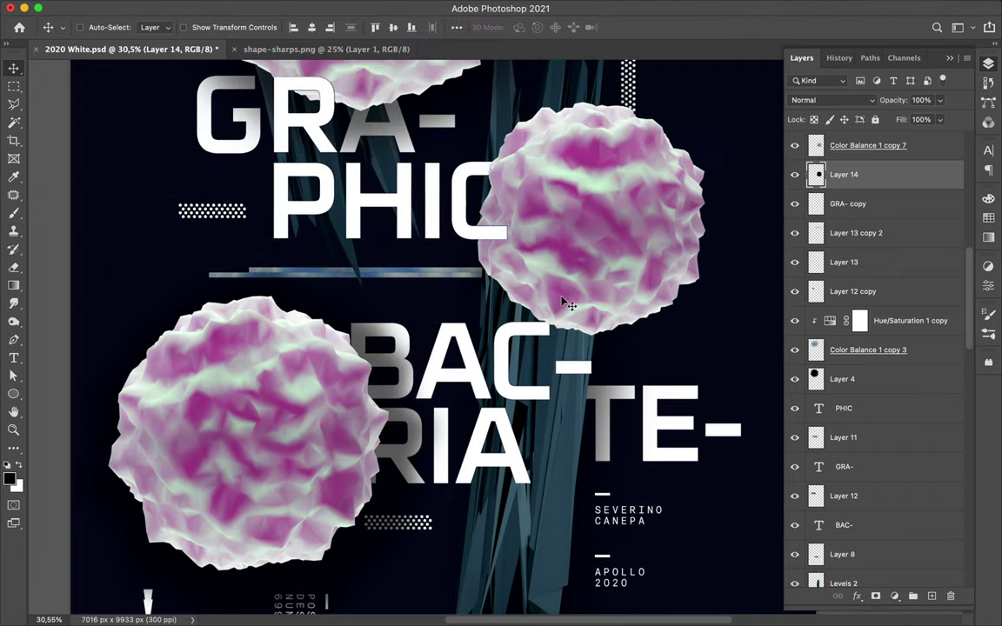
scroll(870, 218, "up", 3)
left_click(374, 8)
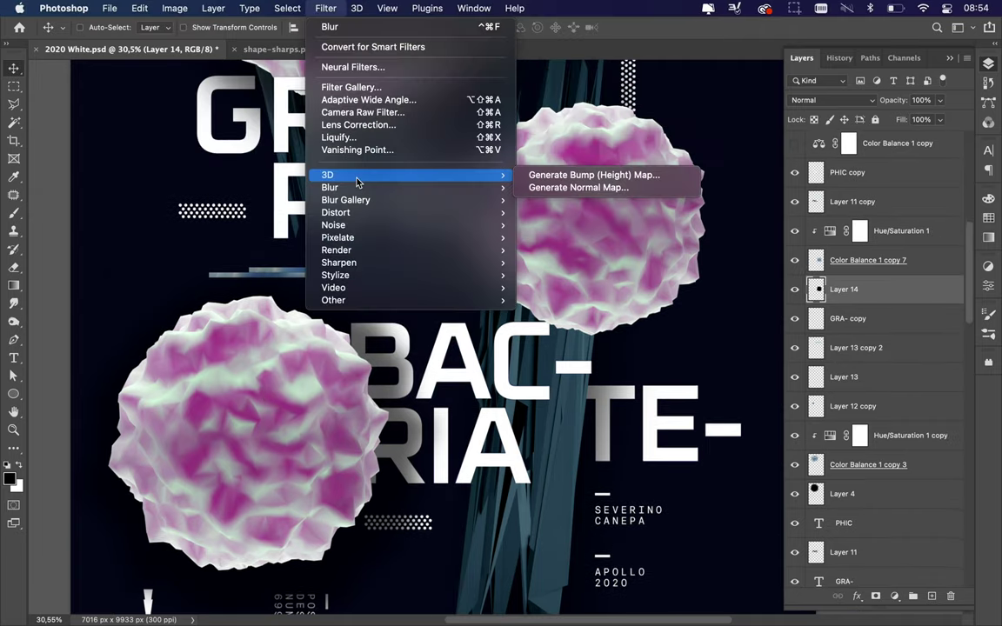
left_click(581, 237)
key("Return")
left_click(453, 208, "ctrl")
key("e")
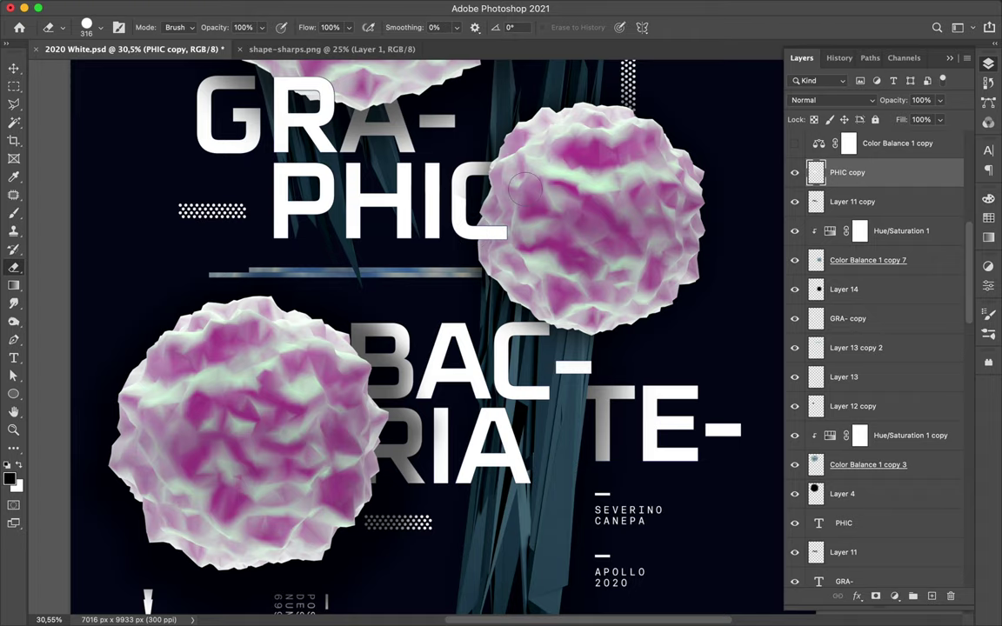
scroll(524, 185, "up", 5)
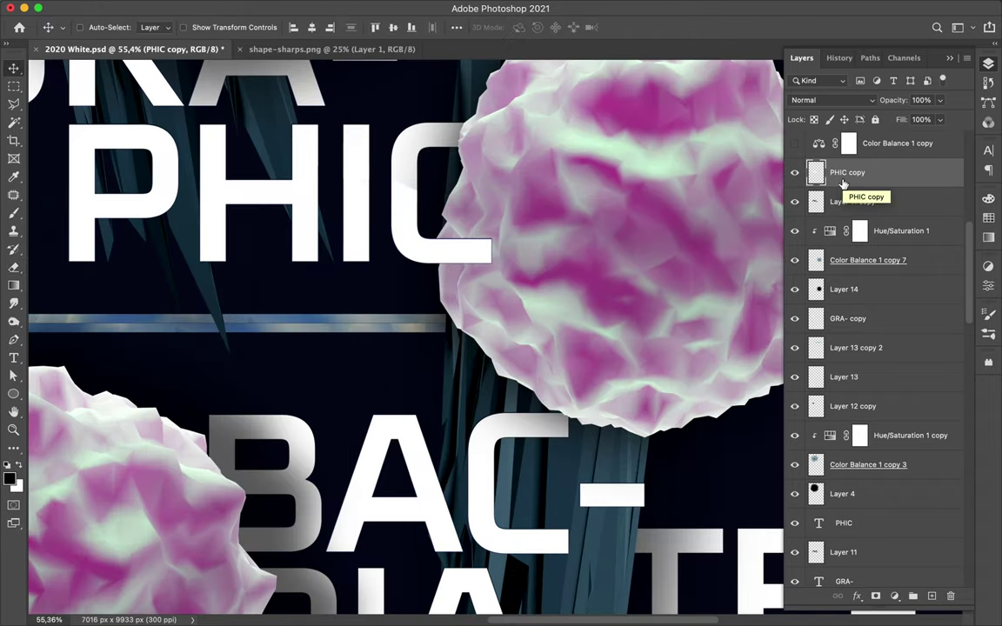
key("b")
scroll(395, 147, "down", 5)
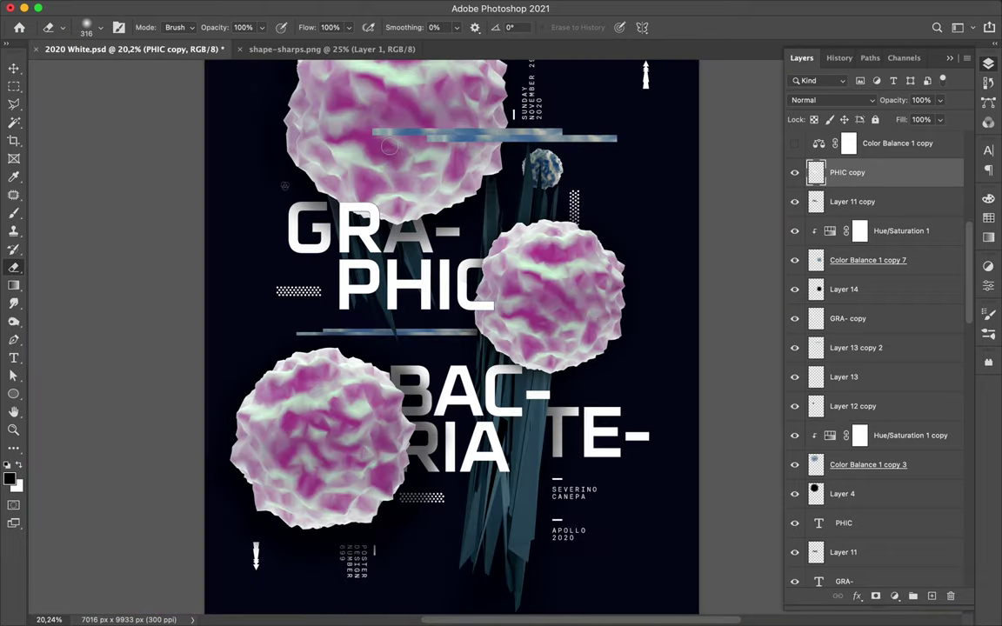
key("v")
left_click(493, 260)
scroll(457, 283, "down", 2)
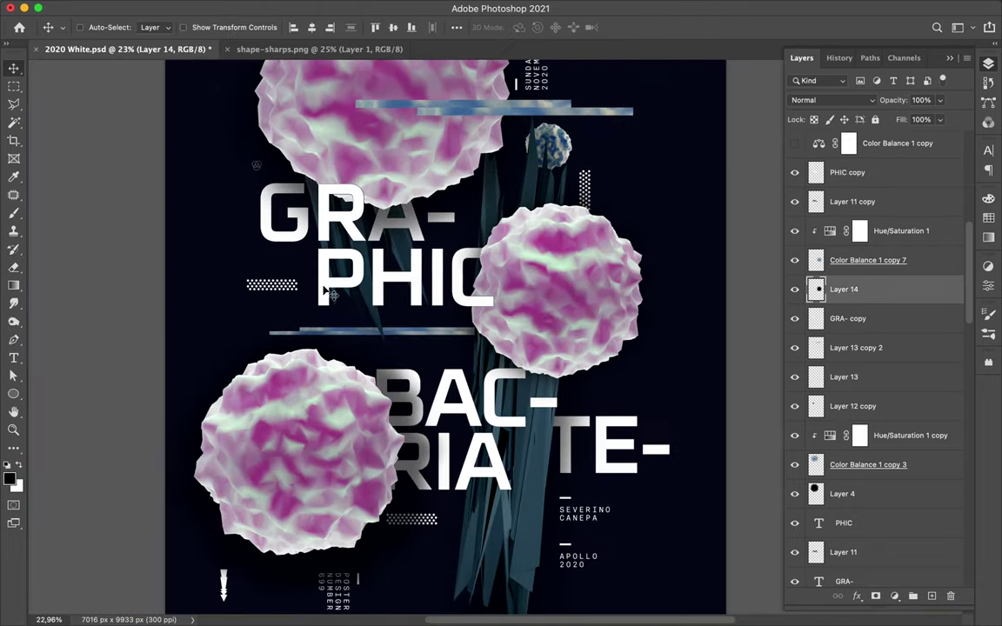
Draw a tall white rectangle on the poster.
left_click(13, 394)
mouse_move(284, 318)
left_mouse_down()
mouse_move(343, 389)
mouse_move(351, 417)
mouse_move(539, 200)
left_mouse_up()
left_click(153, 27)
left_click(87, 101)
key("v")
Apply a Gaussian Blur of about 530 pixels to the rectangle, then delete a marquee-selected part.
left_click(326, 7)
left_click(350, 26)
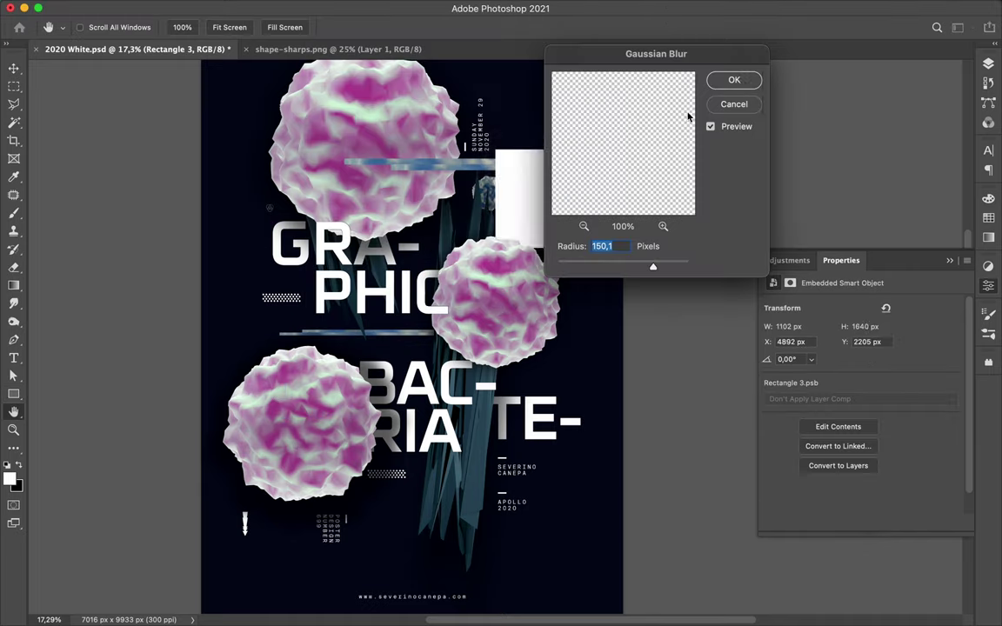
left_click_drag(720, 266, 742, 266)
left_click(802, 80)
key("m")
left_click_drag(361, 222, 441, 320)
key("Delete")
left_click(500, 246)
Duplicate the blurred rectangle layer with Ctrl+J, keeping Normal blending.
right_click(878, 288)
key("Escape")
key("v")
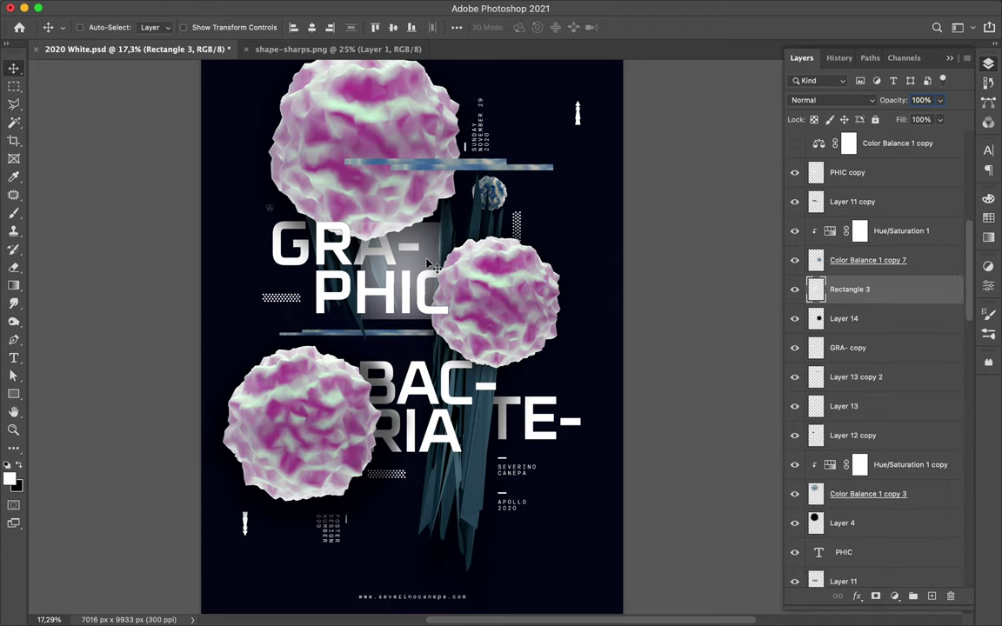
key("ctrl+j")
left_click(325, 8)
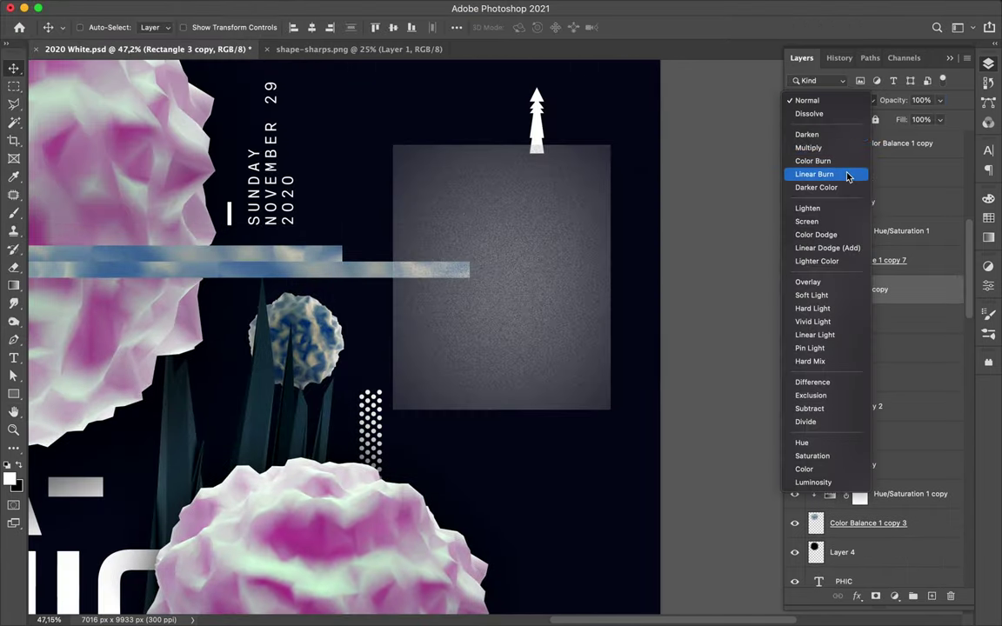
key("Escape")
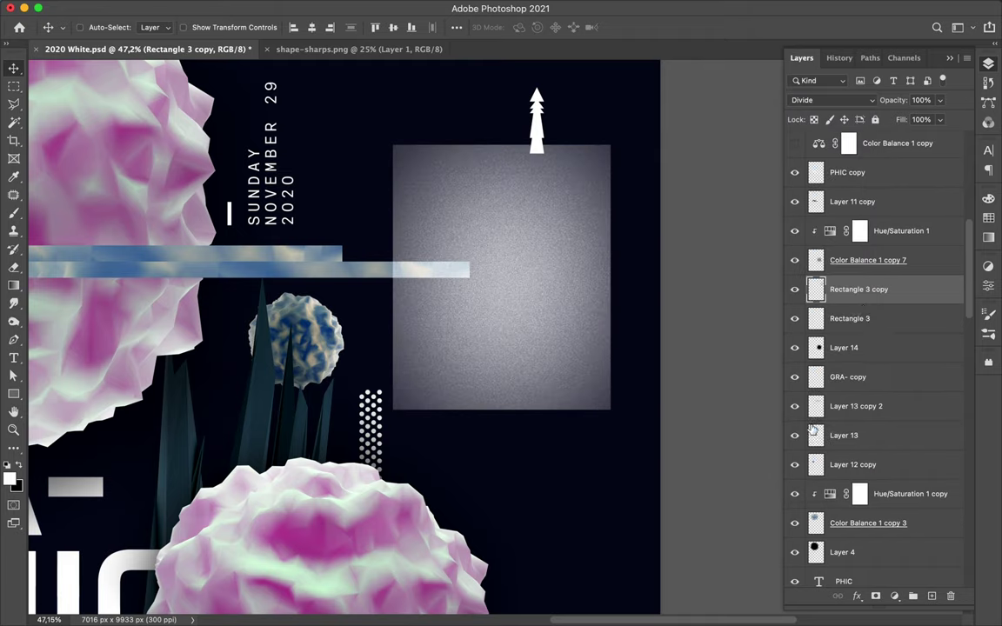
Reposition rectangle copies behind the top and middle bacteria spheres.
key("ctrl+t")
left_click_drag(322, 296, 246, 152)
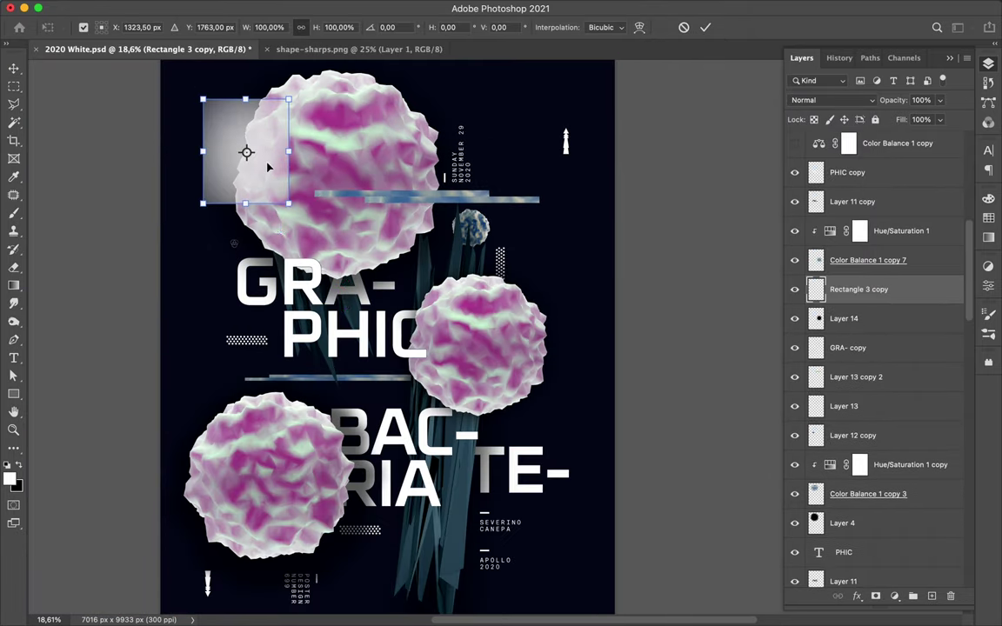
key("Return")
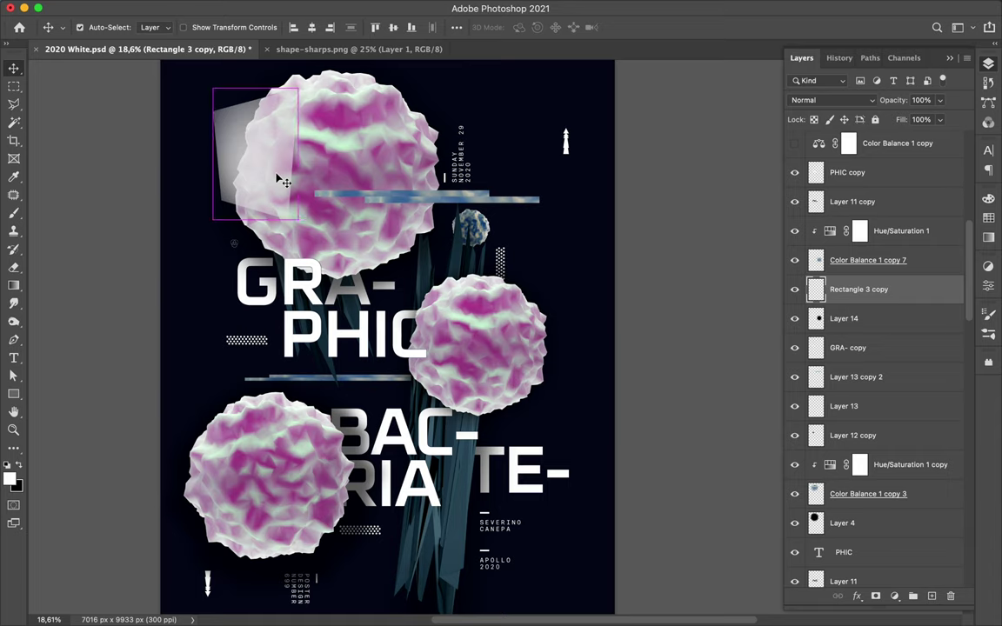
left_click_drag(283, 180, 528, 414)
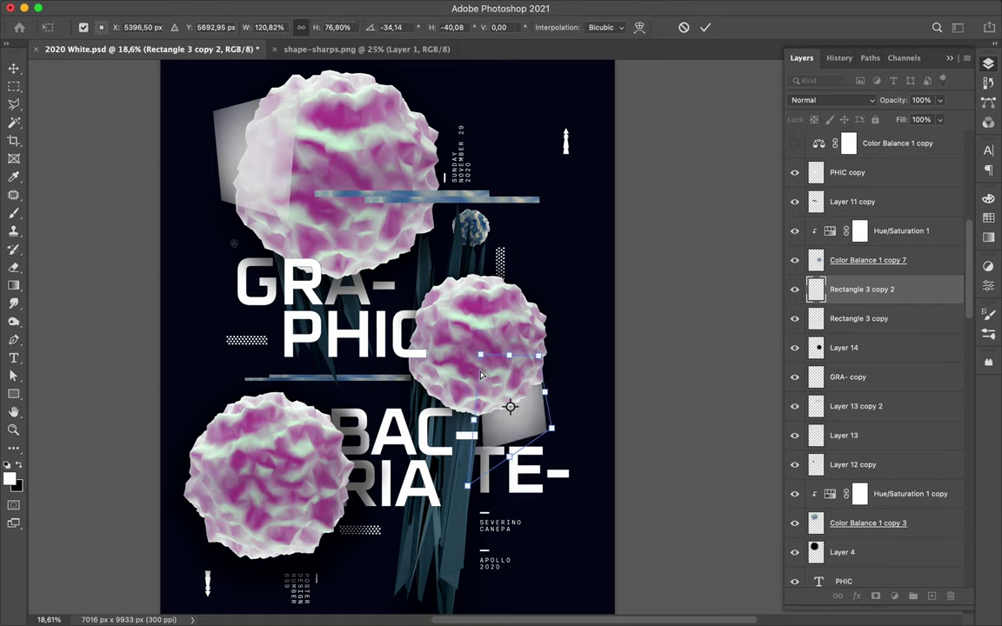
key("Return")
Skew a third copy about 29° behind the lower-left sphere and save the poster.
left_click_drag(861, 289, 867, 153)
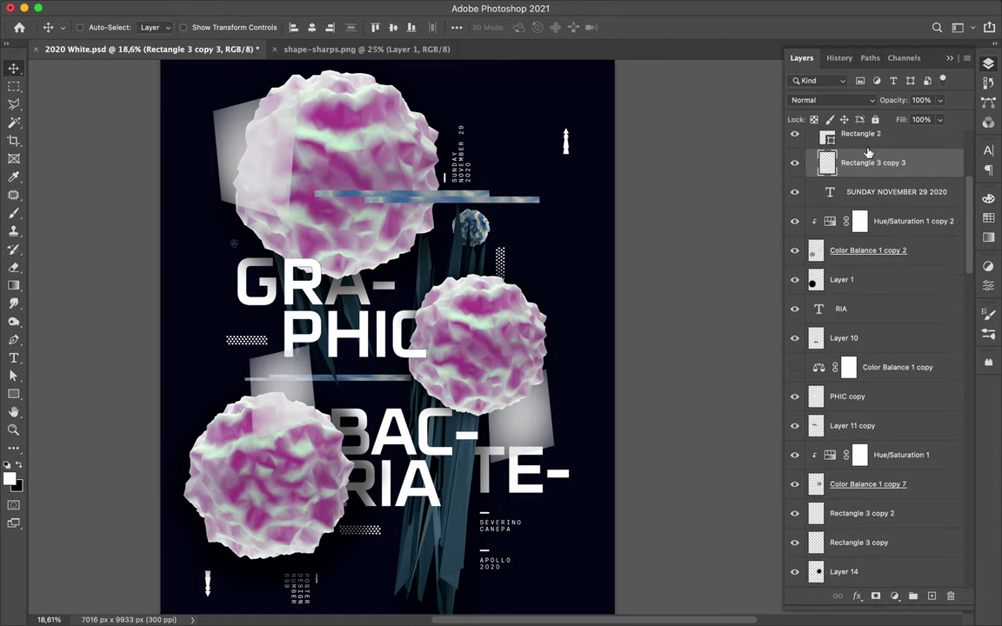
key("ctrl+t")
right_click(291, 315)
left_click(304, 372)
left_click_drag(316, 404, 316, 441)
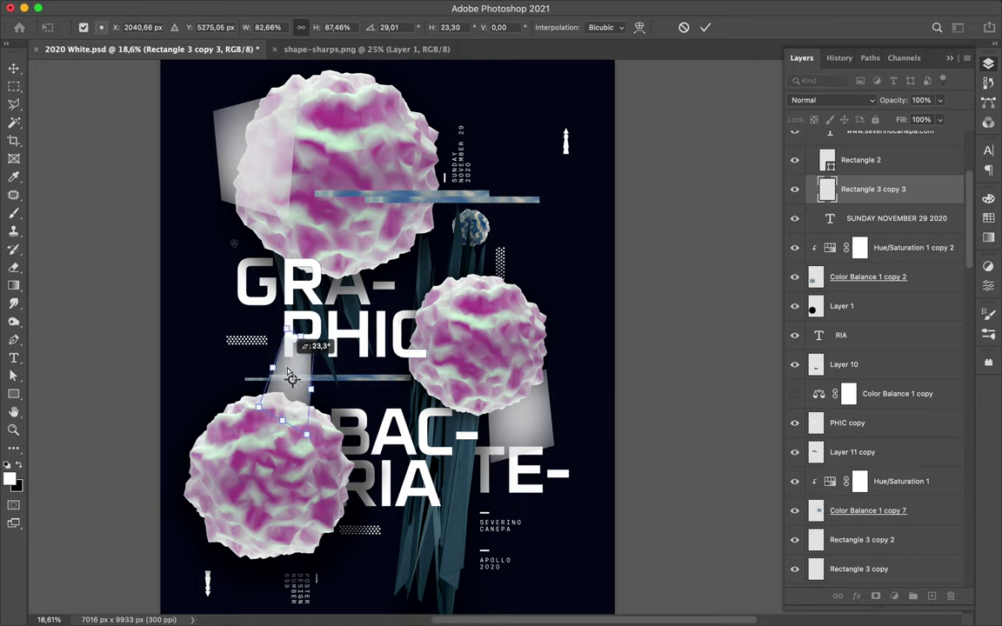
key("Return")
left_click_drag(289, 374, 226, 390)
key("ctrl+s")
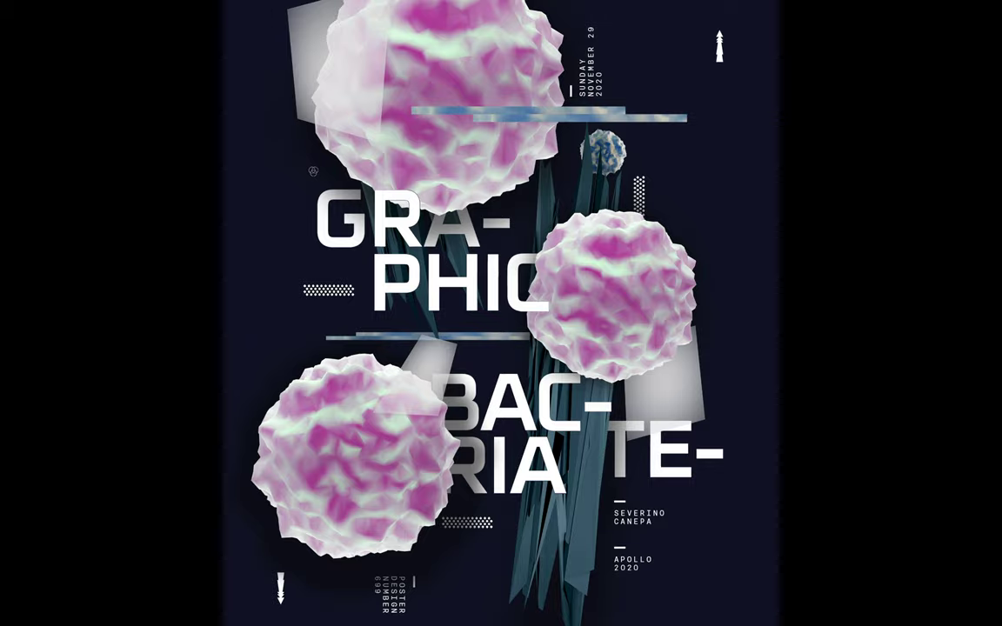